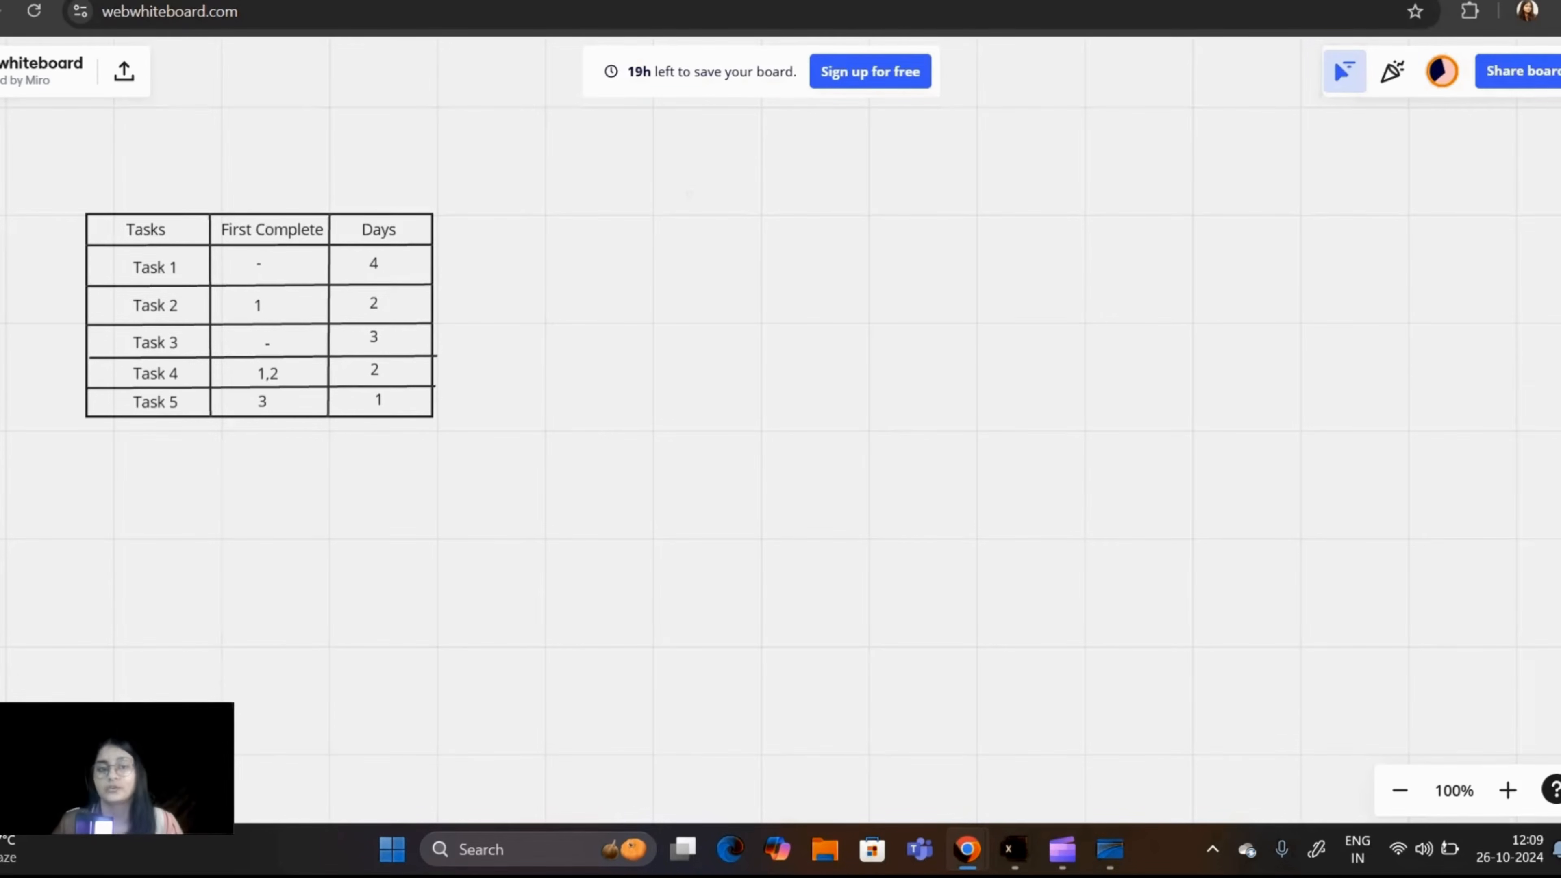
Step: Handwrite the title "Gantt chart" above the empty area beside the task table and underline it
mouse_move(611, 114)
left_mouse_down()
mouse_move(592, 138)
mouse_move(623, 159)
mouse_move(698, 111)
mouse_move(695, 150)
left_mouse_up()
mouse_move(672, 128)
left_mouse_down()
mouse_move(722, 121)
mouse_move(776, 141)
mouse_move(853, 111)
mouse_move(849, 145)
left_mouse_up()
left_click_drag(837, 126, 870, 119)
left_click_drag(599, 161, 861, 163)
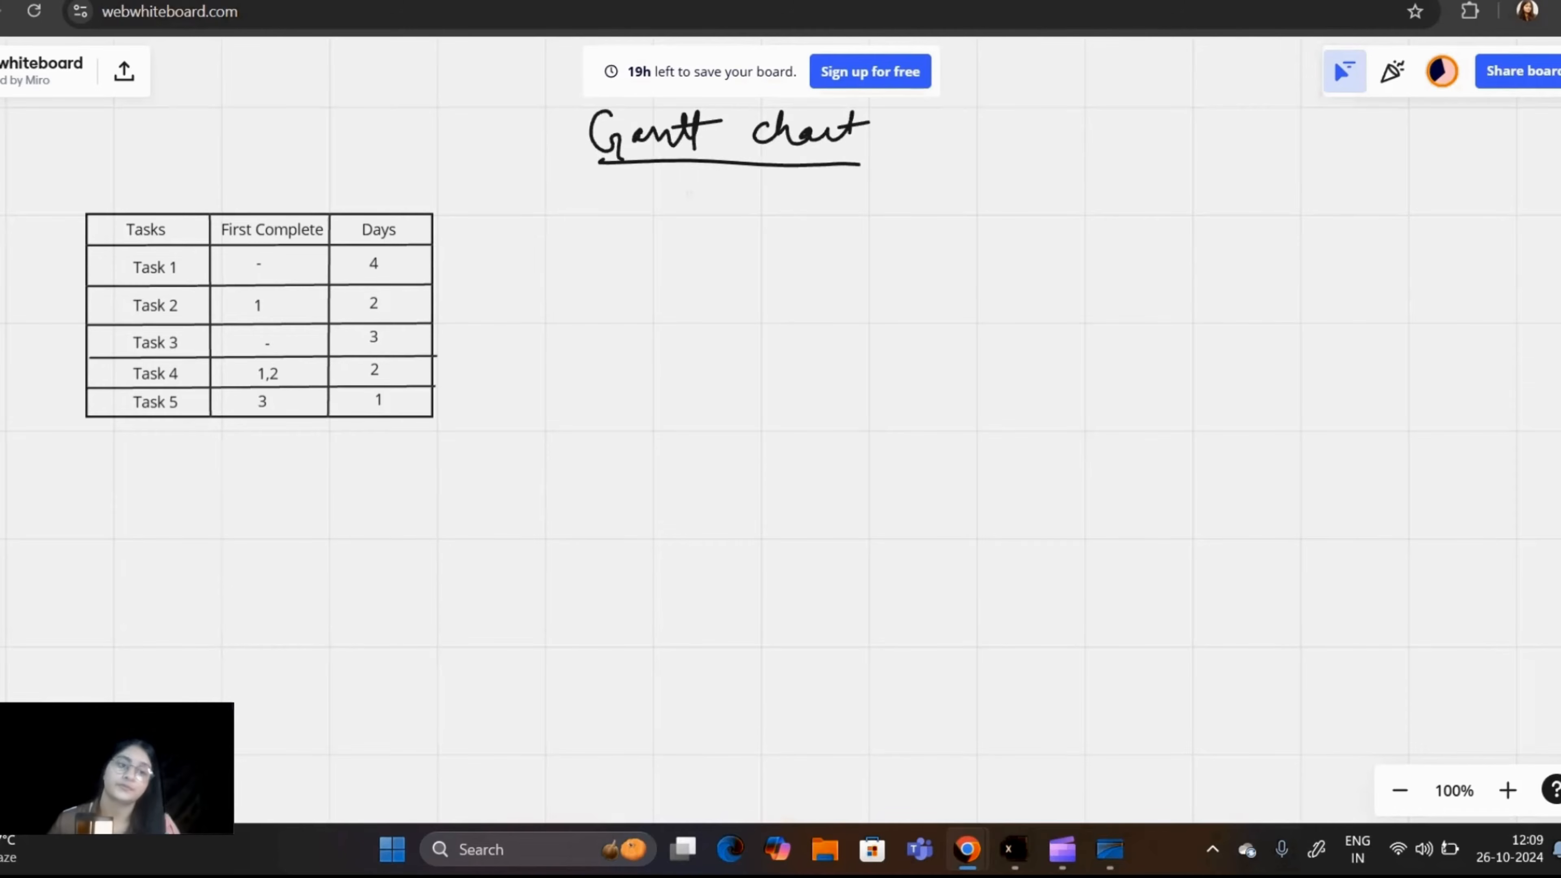
Step: Draw the chart axes below the title as one vertical and one horizontal arrow starting from the same origin
left_click(2, 462)
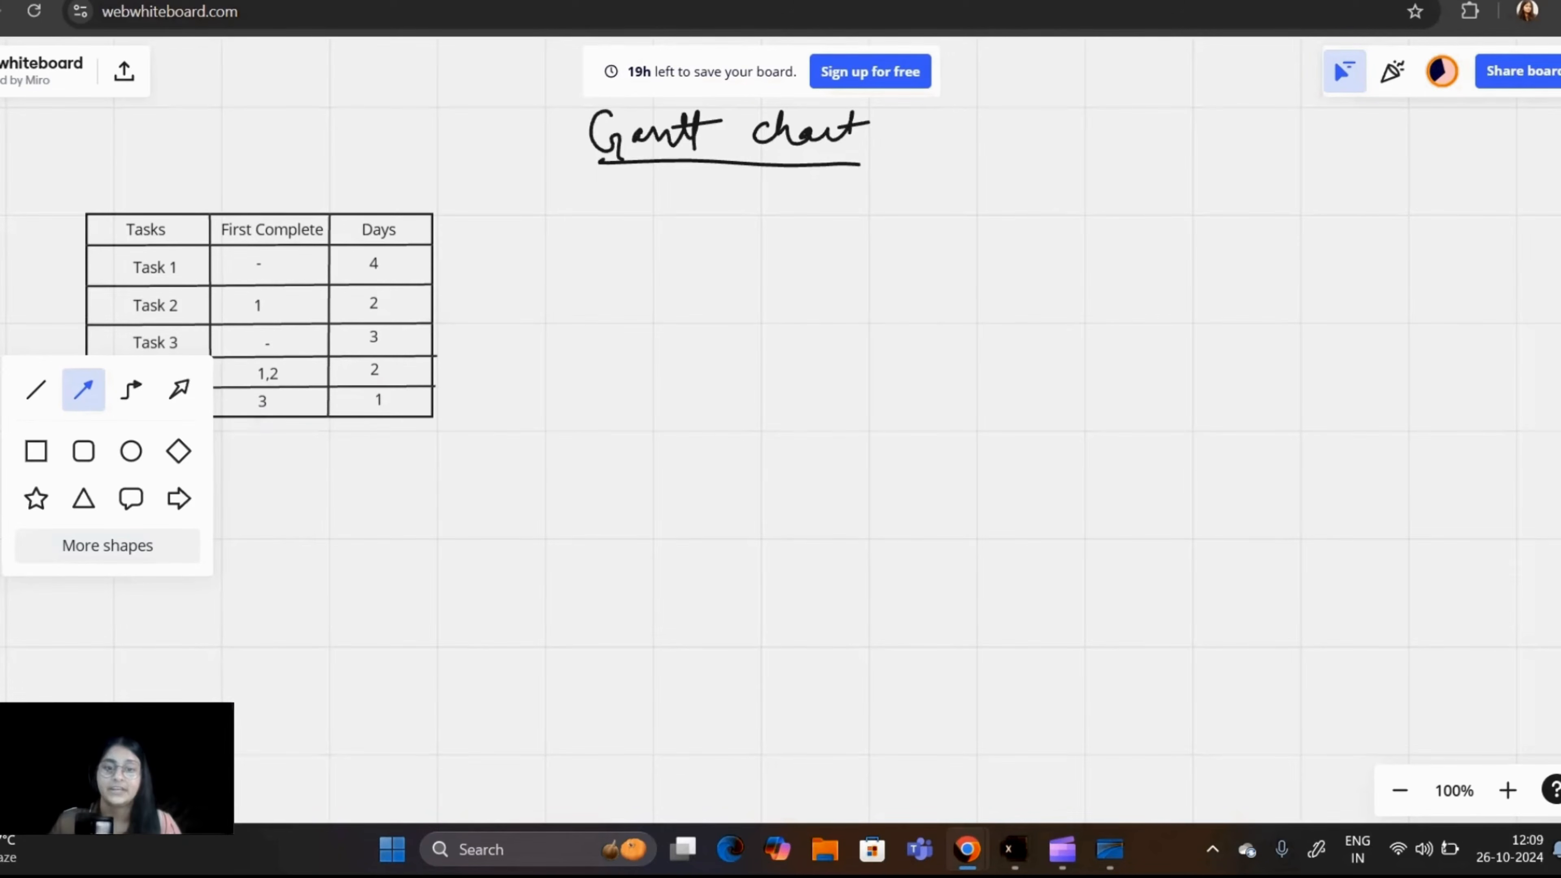
left_click_drag(656, 650, 657, 191)
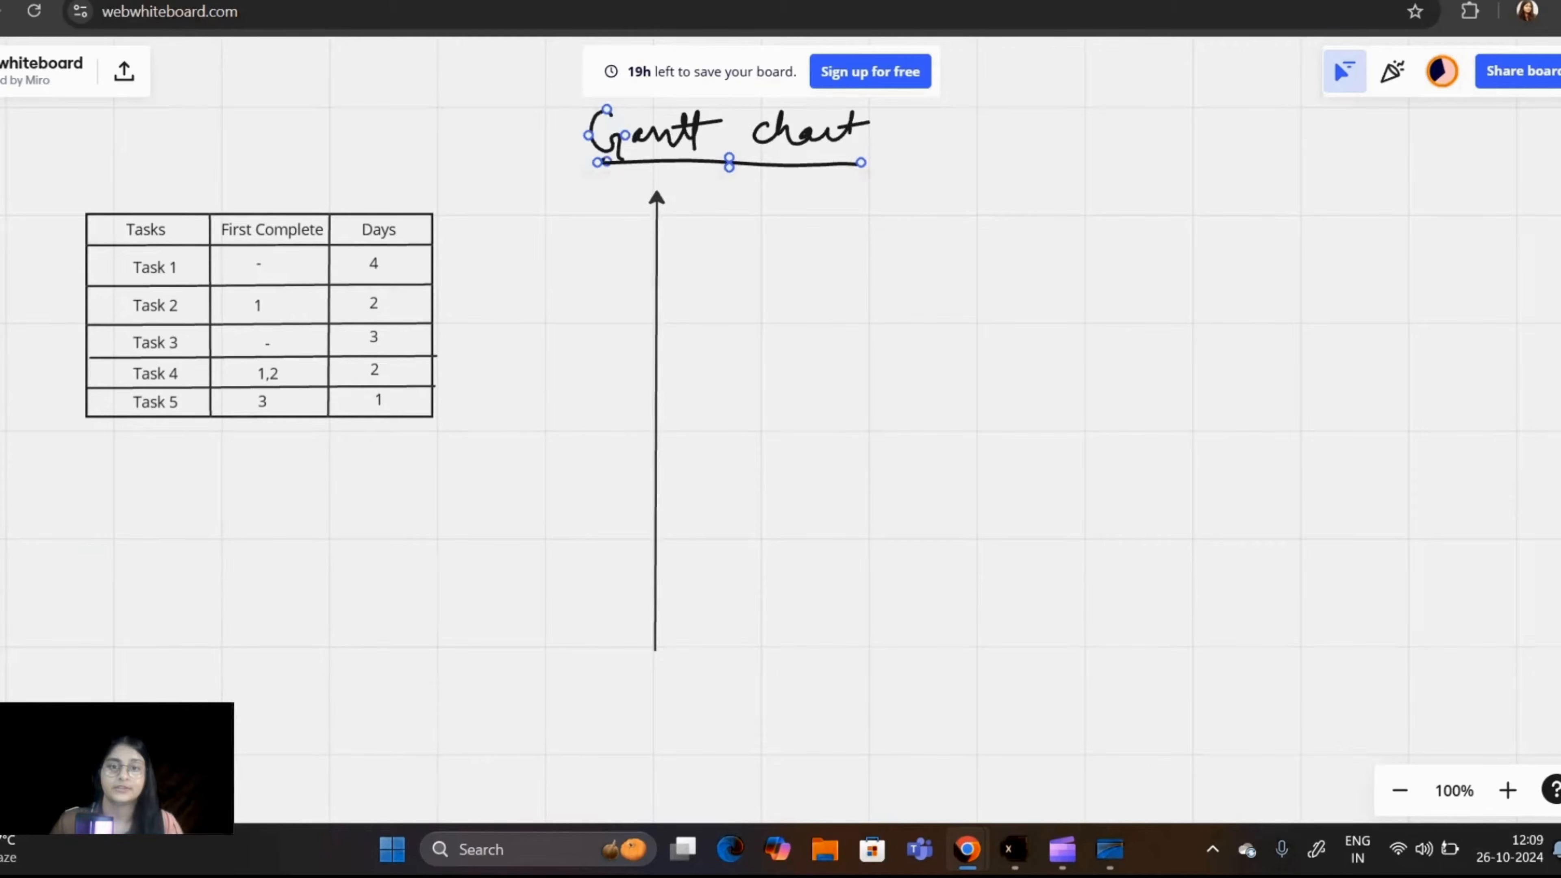
left_click(2, 458)
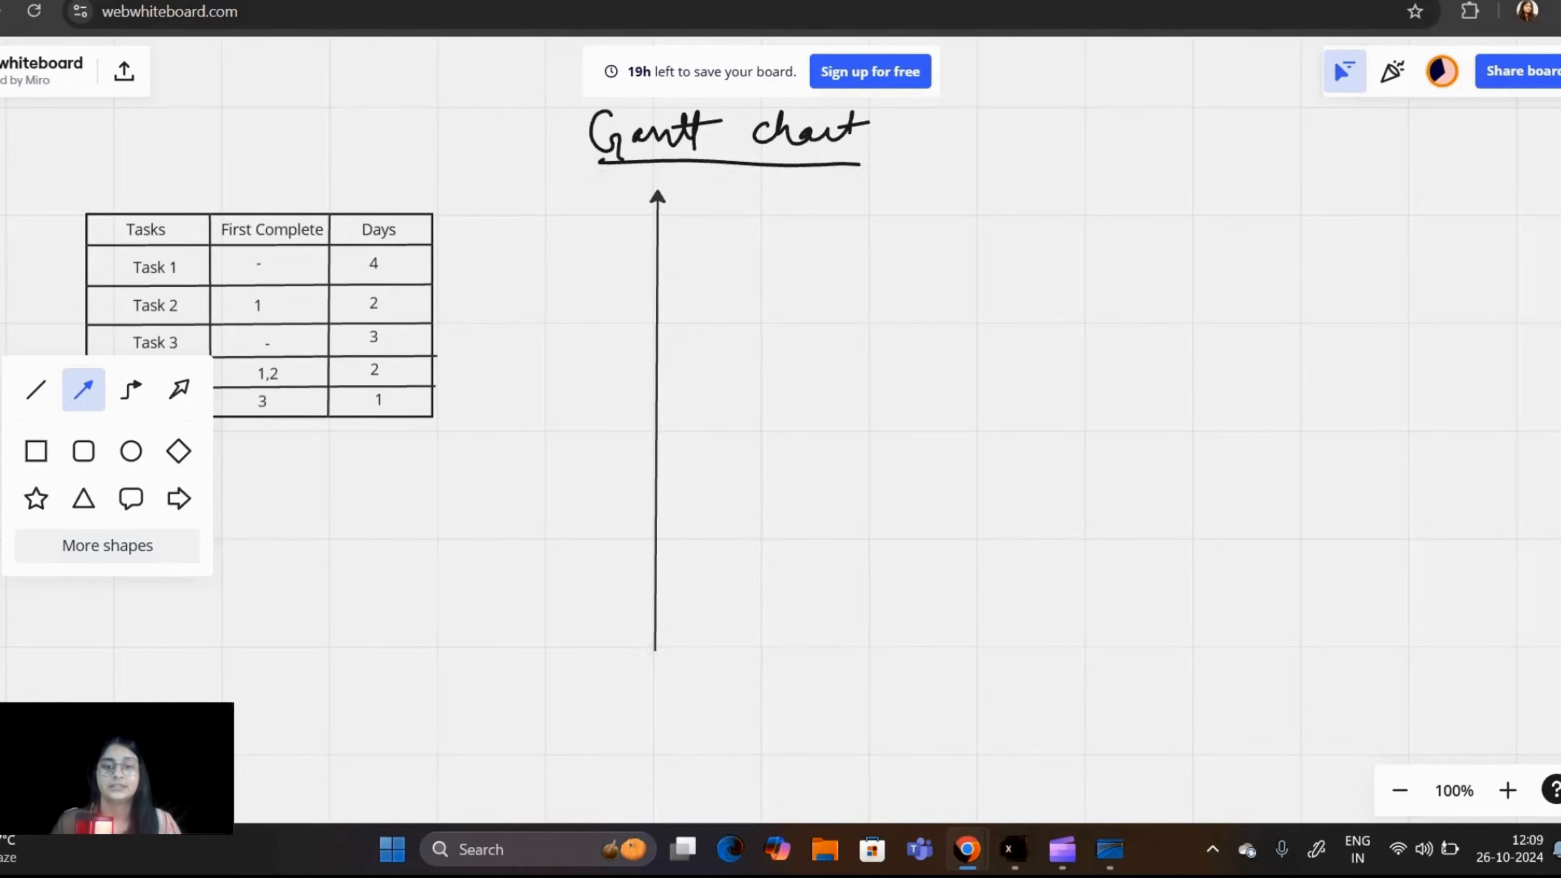
mouse_move(655, 651)
left_mouse_down()
mouse_move(1189, 700)
mouse_move(1320, 693)
mouse_move(1421, 649)
left_mouse_up()
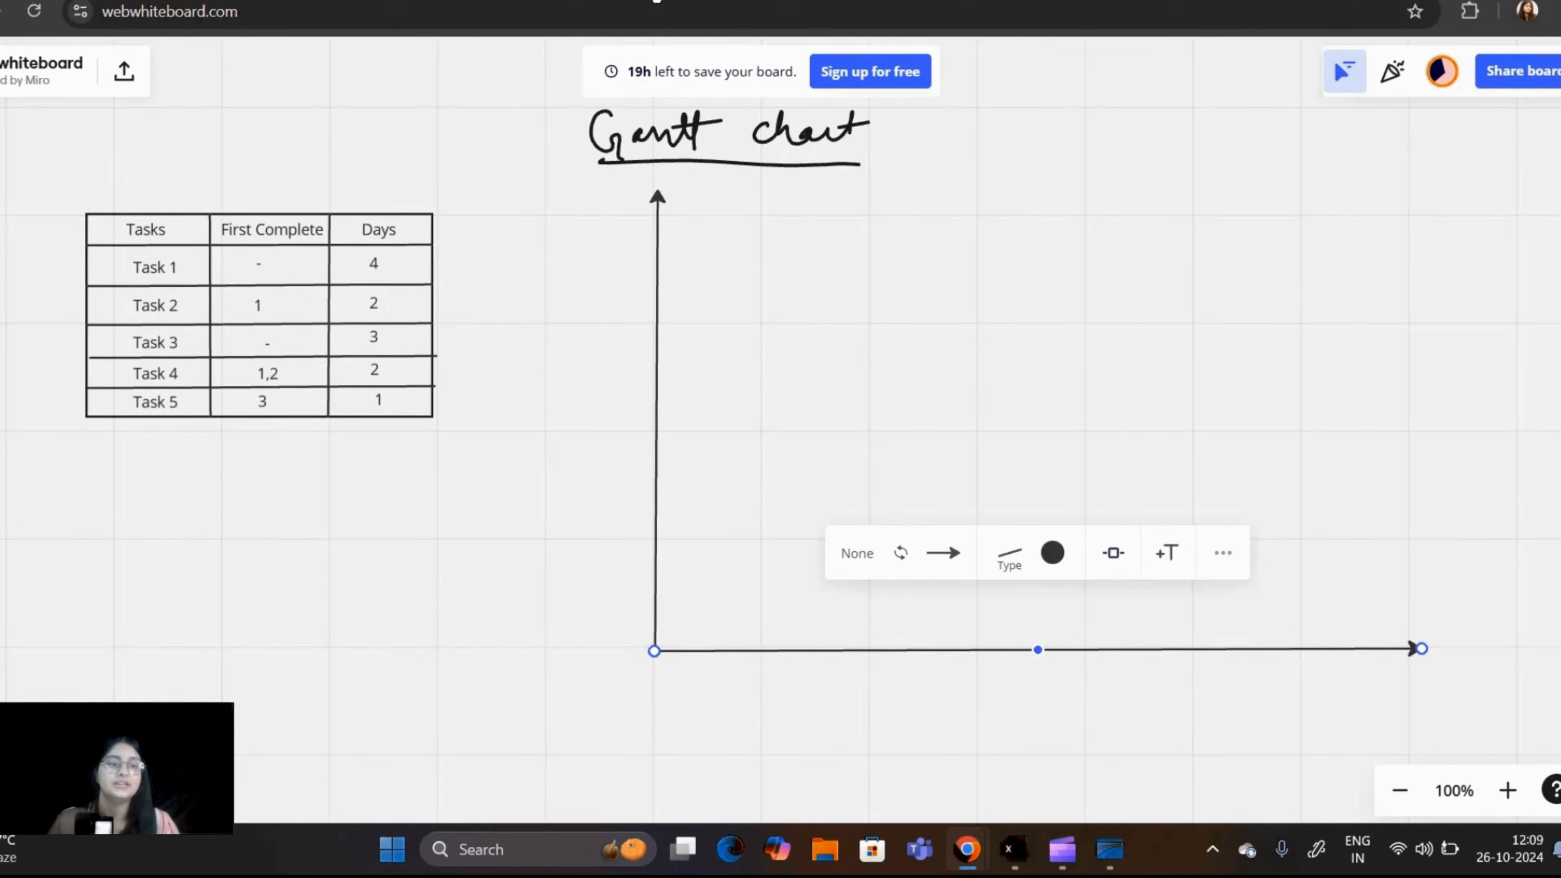
Step: Mark seven ticks along the horizontal axis with the pen and number them 1 to 7
key("p")
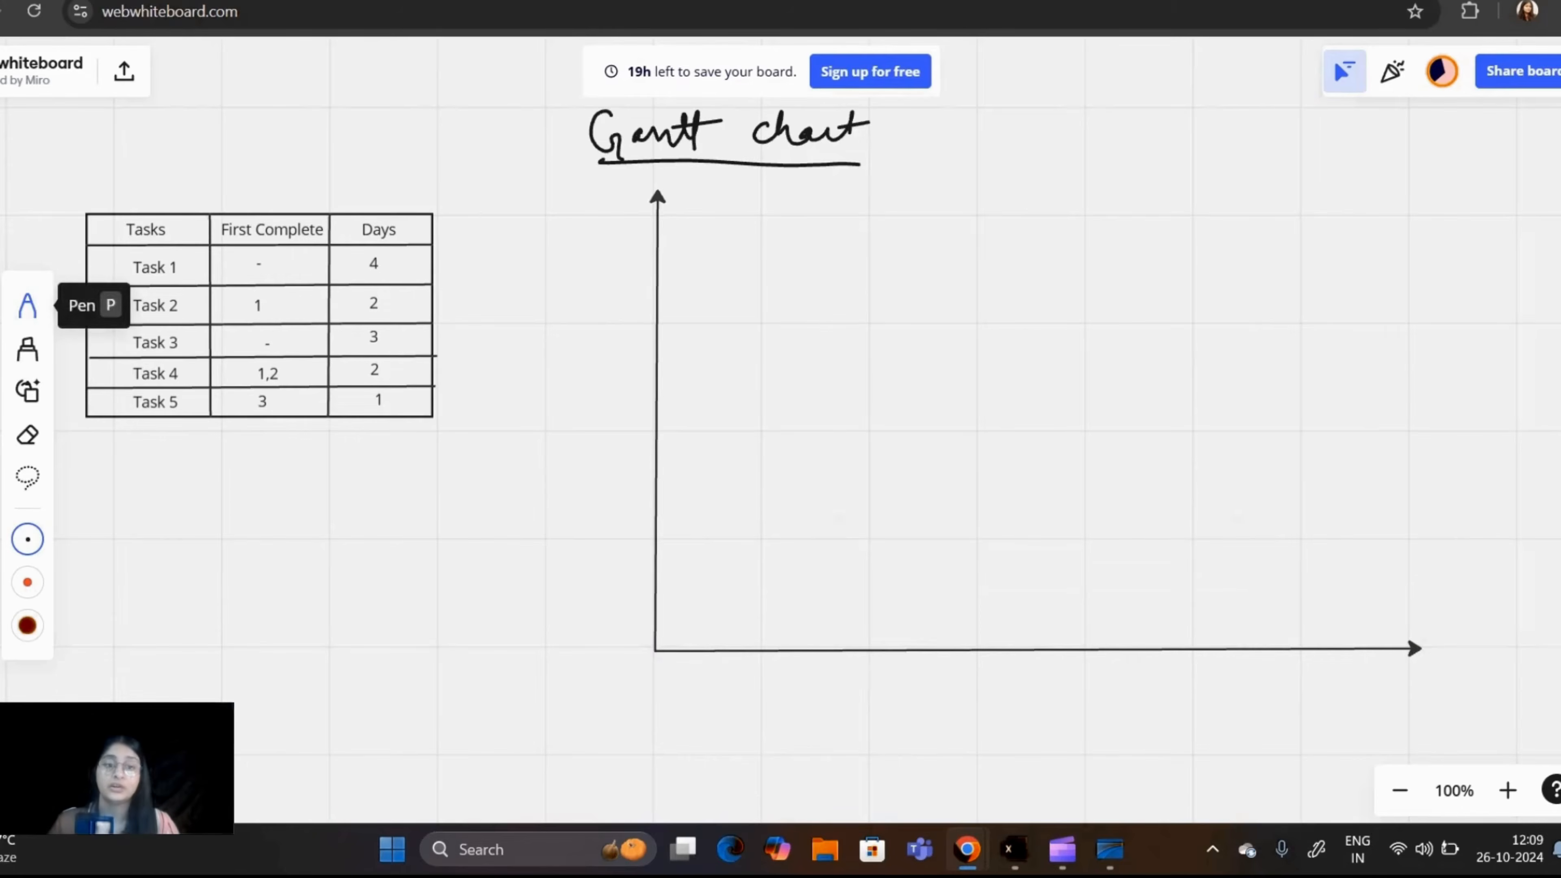
mouse_move(710, 645)
left_mouse_down()
mouse_move(711, 667)
mouse_move(857, 661)
left_mouse_up()
left_click_drag(951, 647, 953, 663)
left_click_drag(1046, 653, 1050, 666)
mouse_move(1145, 650)
left_mouse_down()
mouse_move(1147, 665)
mouse_move(1215, 670)
left_mouse_up()
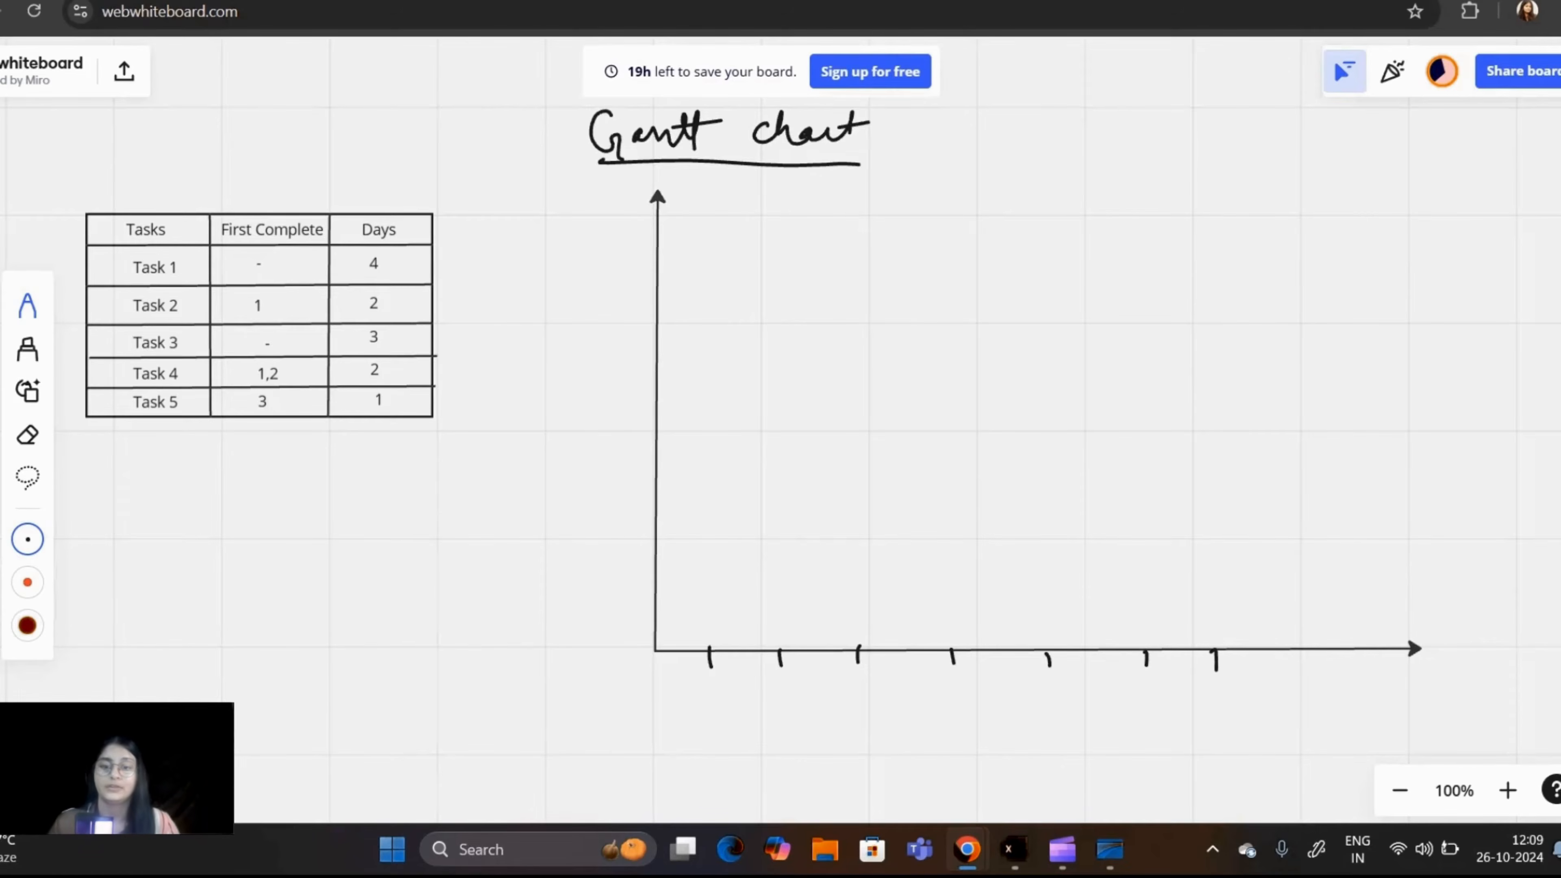
mouse_move(715, 679)
left_mouse_down()
mouse_move(712, 702)
mouse_move(854, 687)
mouse_move(840, 700)
left_mouse_up()
left_click_drag(949, 676, 954, 692)
mouse_move(956, 679)
left_mouse_down()
mouse_move(957, 706)
mouse_move(1027, 702)
left_mouse_up()
left_click_drag(1033, 684, 1045, 684)
mouse_move(1154, 682)
left_mouse_down()
mouse_move(1155, 700)
mouse_move(1226, 695)
left_mouse_up()
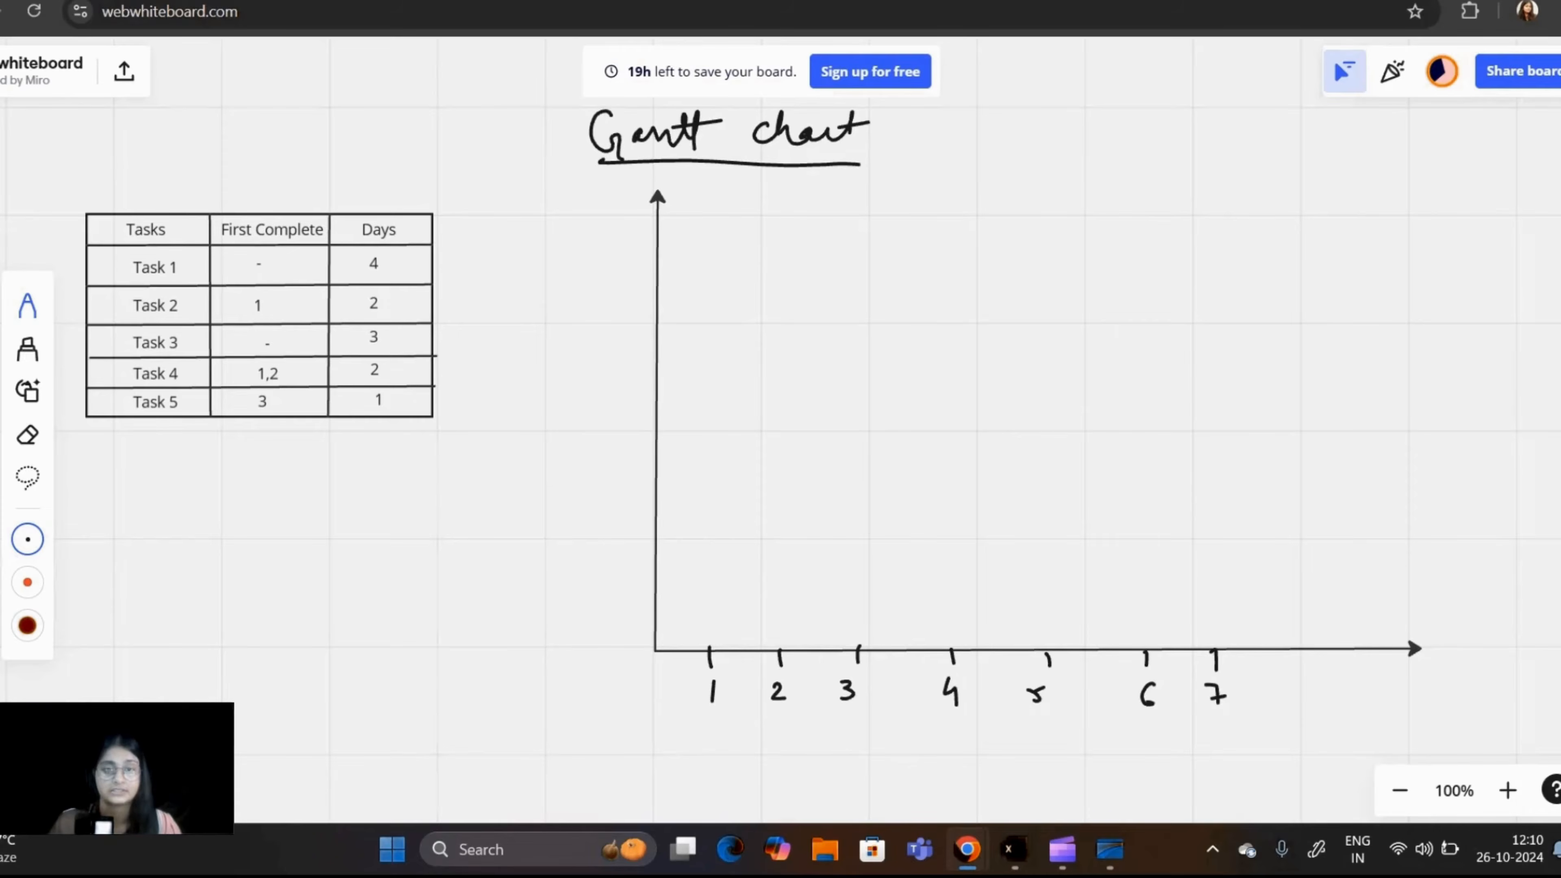
Step: Draw five small box markers along the vertical axis and label them Task 1 to Task 5
mouse_move(662, 241)
left_mouse_down()
mouse_move(639, 319)
mouse_move(659, 320)
mouse_move(640, 369)
mouse_move(658, 388)
left_mouse_up()
mouse_move(650, 449)
left_mouse_down()
mouse_move(633, 517)
mouse_move(656, 530)
left_mouse_up()
mouse_move(519, 264)
left_mouse_down()
mouse_move(599, 288)
mouse_move(528, 332)
mouse_move(597, 338)
mouse_move(544, 397)
mouse_move(579, 418)
mouse_move(626, 405)
left_mouse_up()
mouse_move(525, 451)
left_mouse_down()
mouse_move(543, 469)
mouse_move(618, 455)
mouse_move(548, 535)
mouse_move(636, 508)
left_mouse_up()
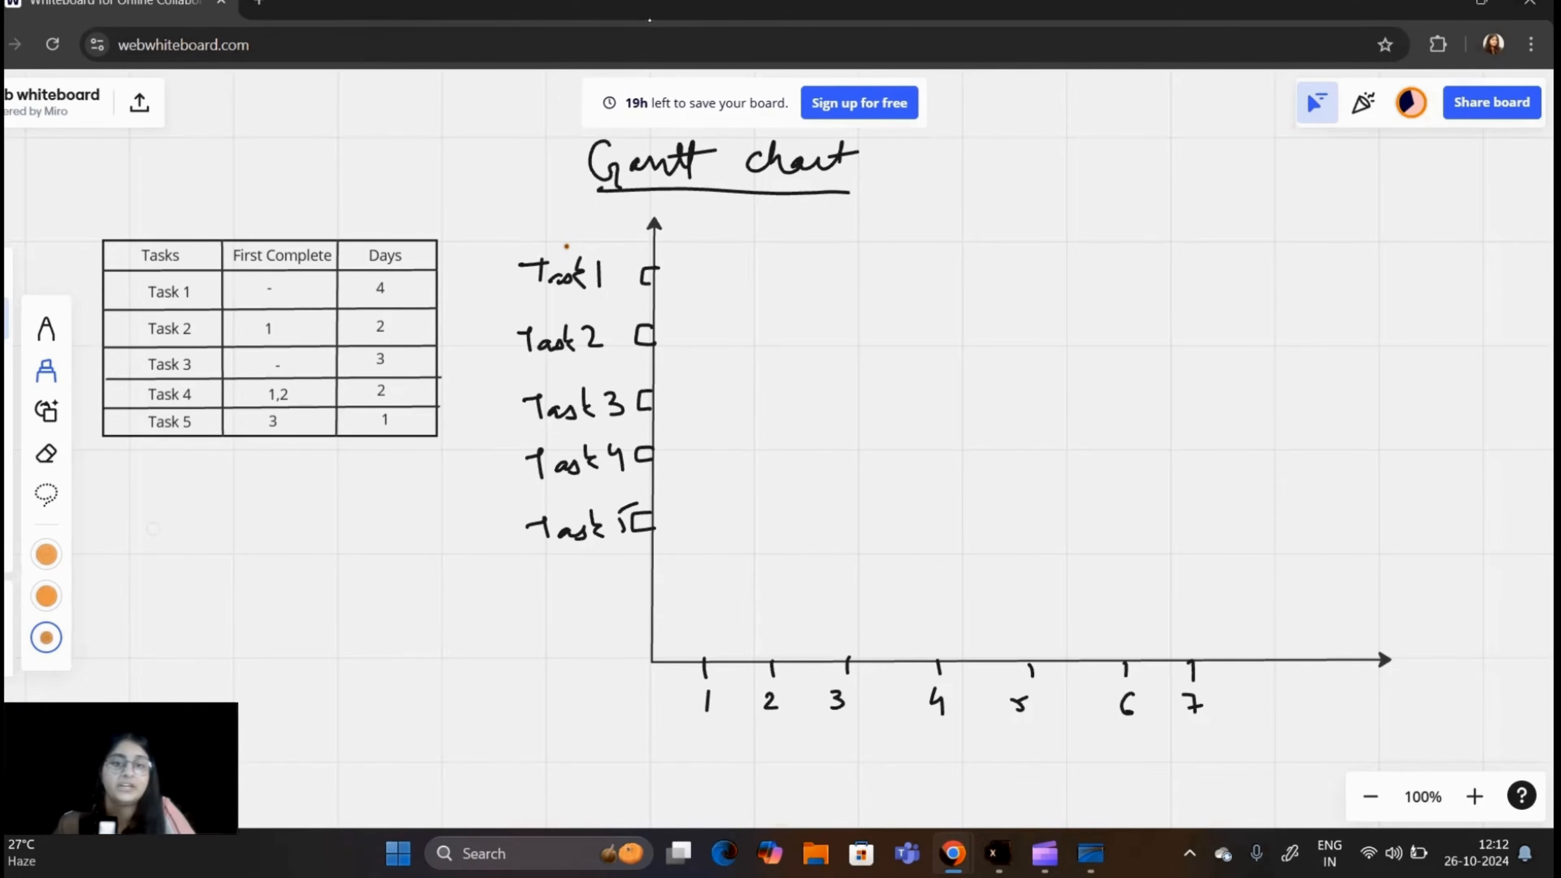
Step: Draw orange highlighter bars for Task 1 from the origin to day 4 and for Task 3 from the origin to day 3
mouse_move(650, 274)
left_mouse_down()
mouse_move(938, 278)
mouse_move(664, 286)
mouse_move(751, 284)
mouse_move(719, 280)
left_mouse_up()
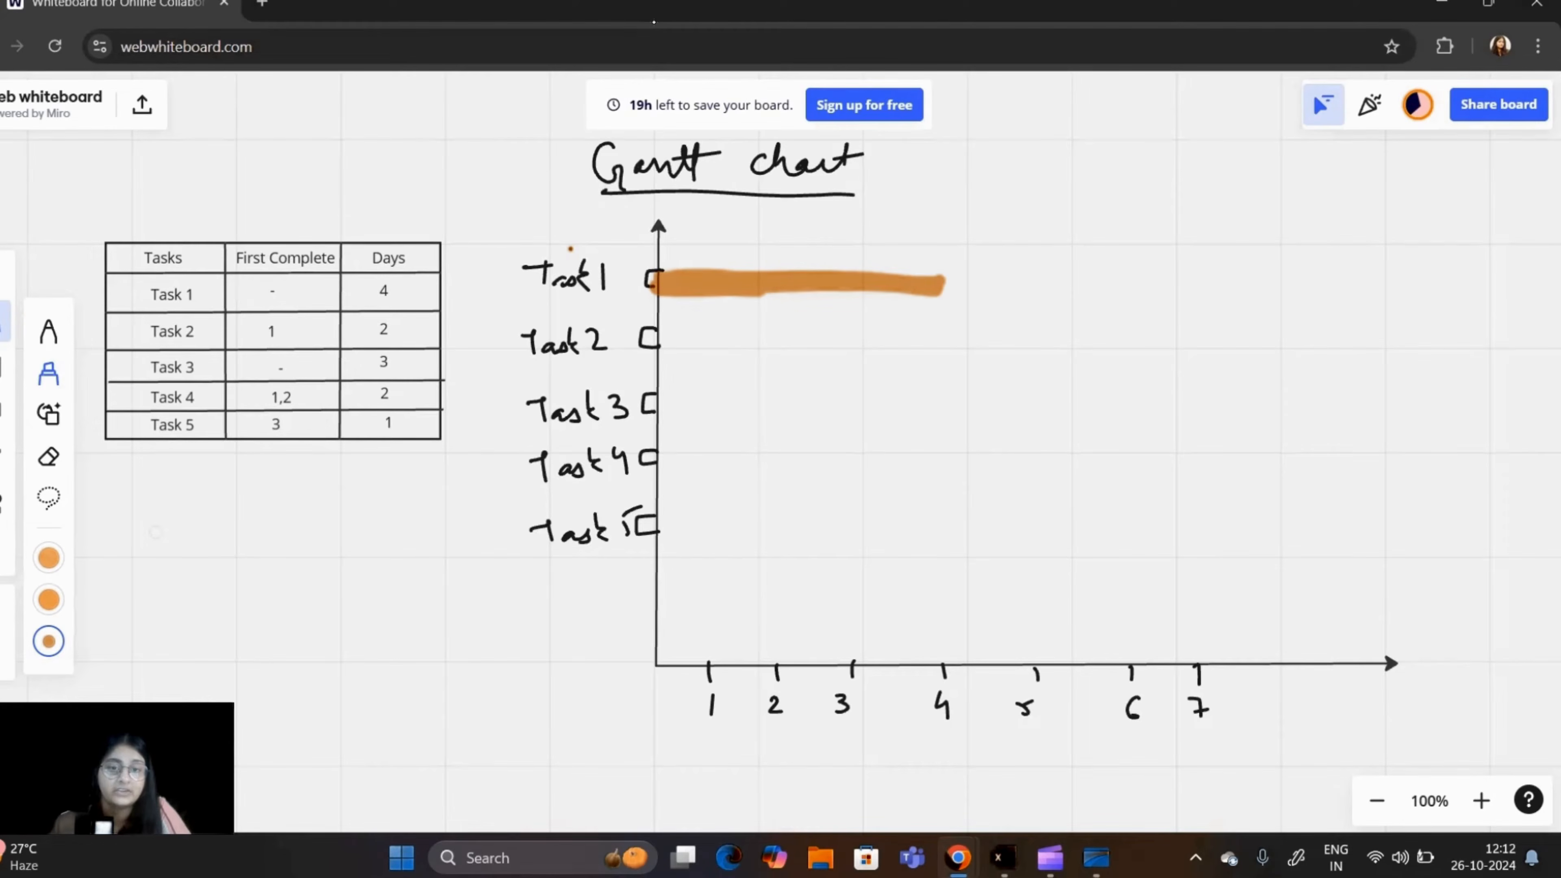
mouse_move(657, 396)
left_mouse_down()
mouse_move(662, 408)
mouse_move(829, 402)
mouse_move(865, 398)
mouse_move(682, 400)
mouse_move(860, 384)
left_mouse_up()
Step: Draw straight lines from day marks 4 and 3 up to the ends of the Task 1 and Task 3 bars
left_click(5, 504)
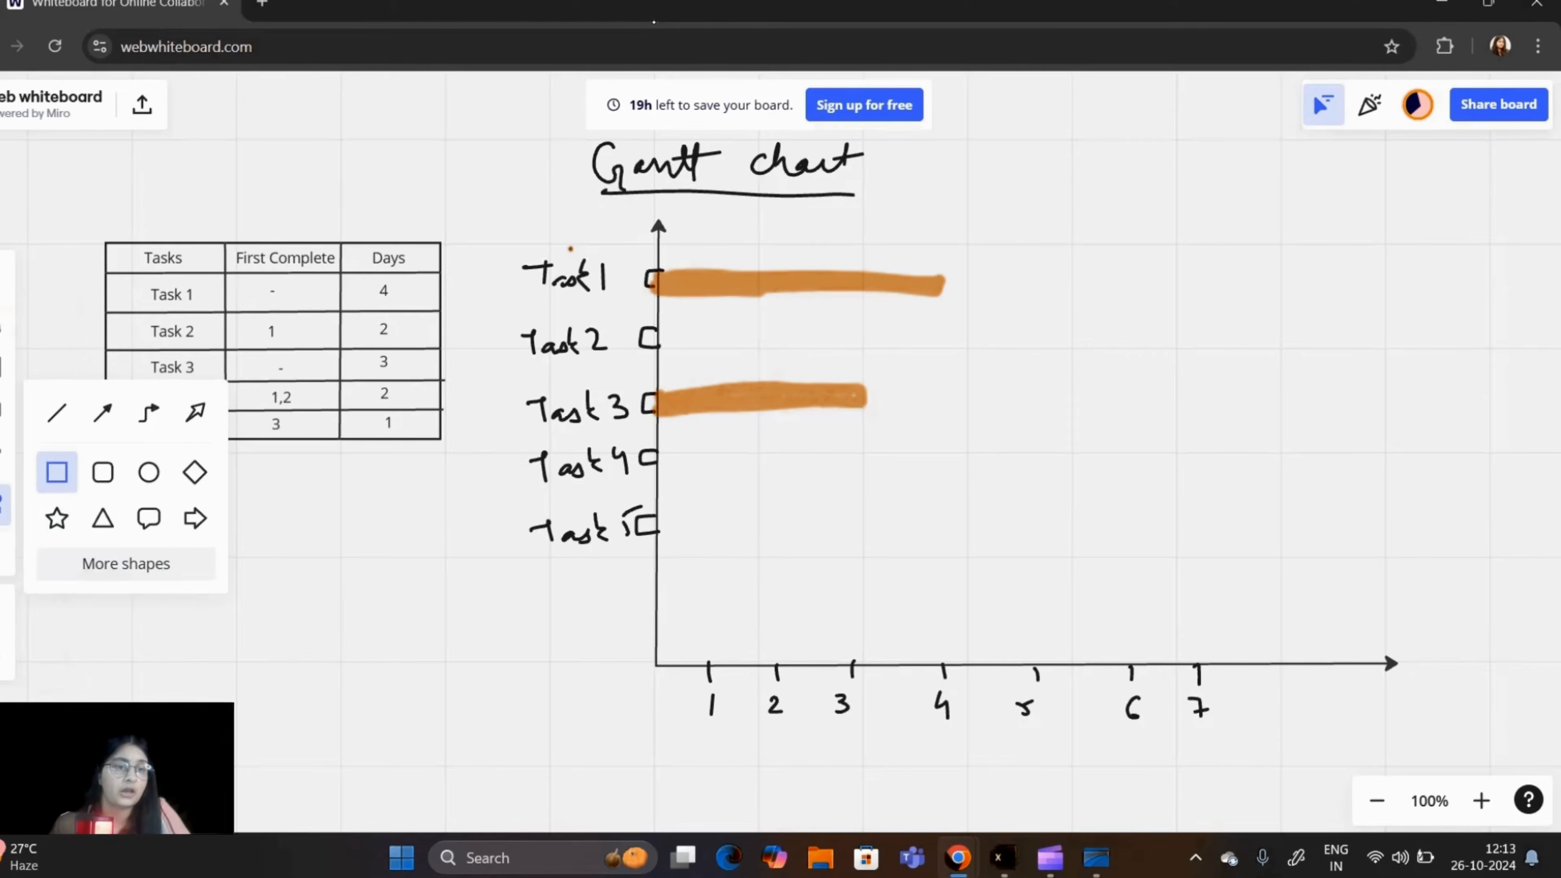
left_click(57, 412)
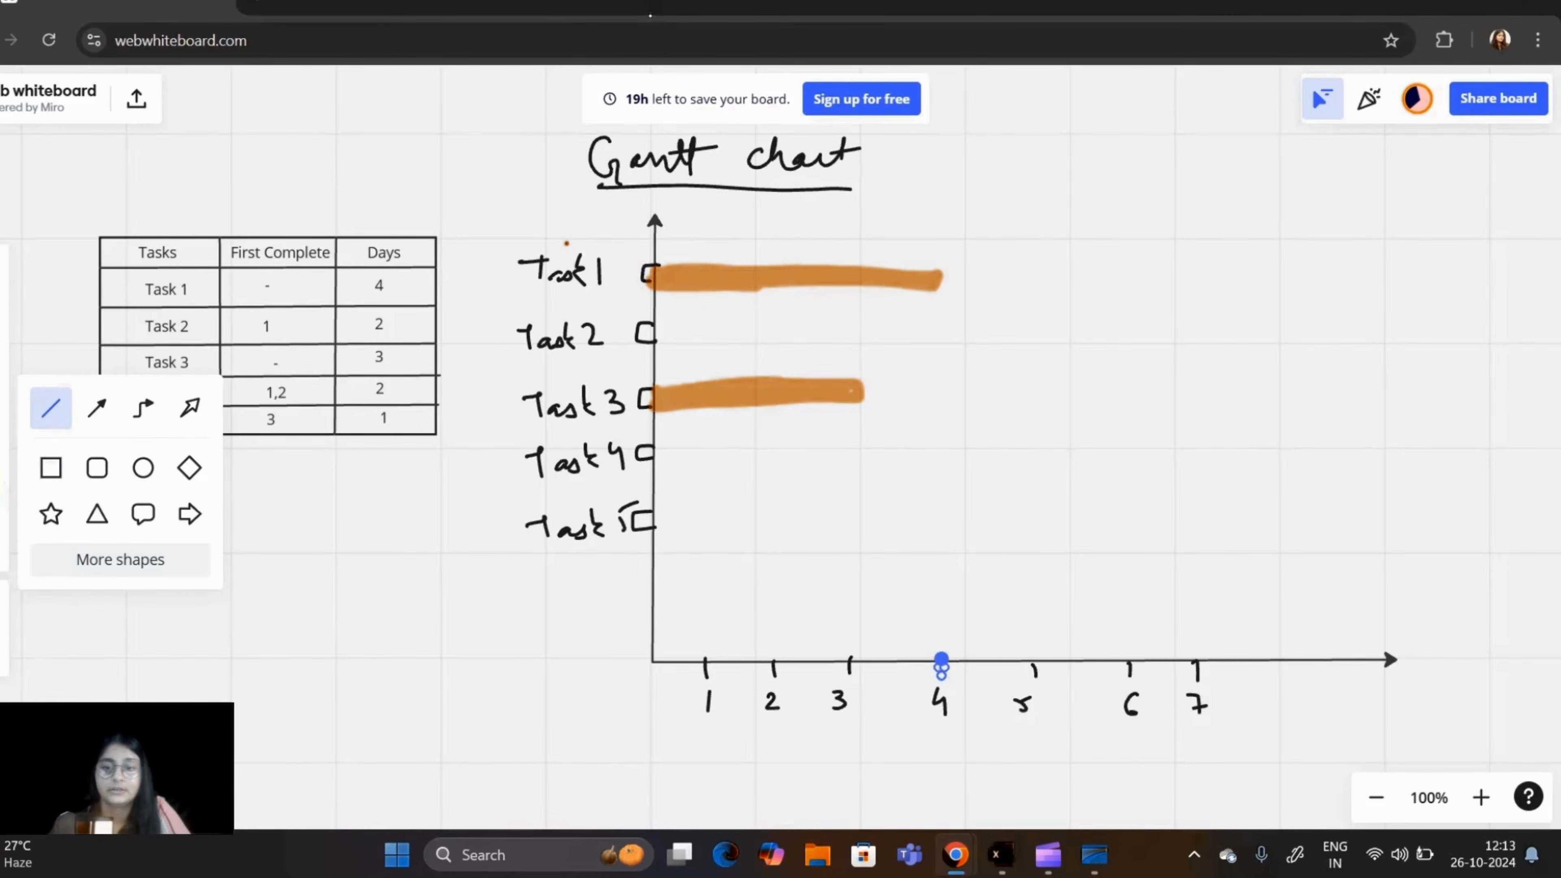
left_click_drag(939, 662, 943, 252)
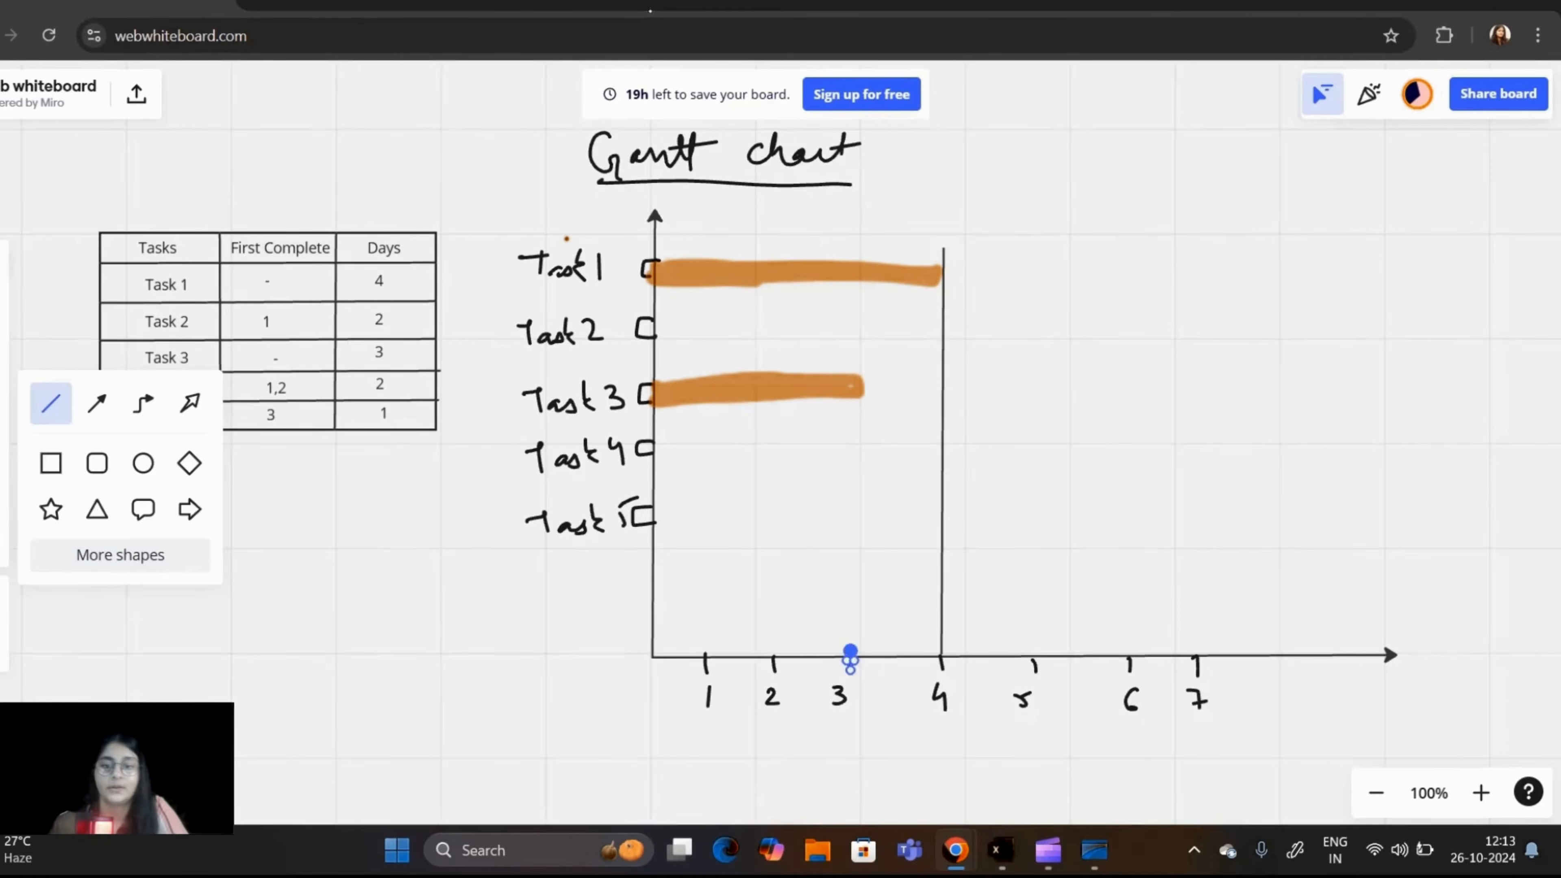
left_click_drag(848, 664, 864, 360)
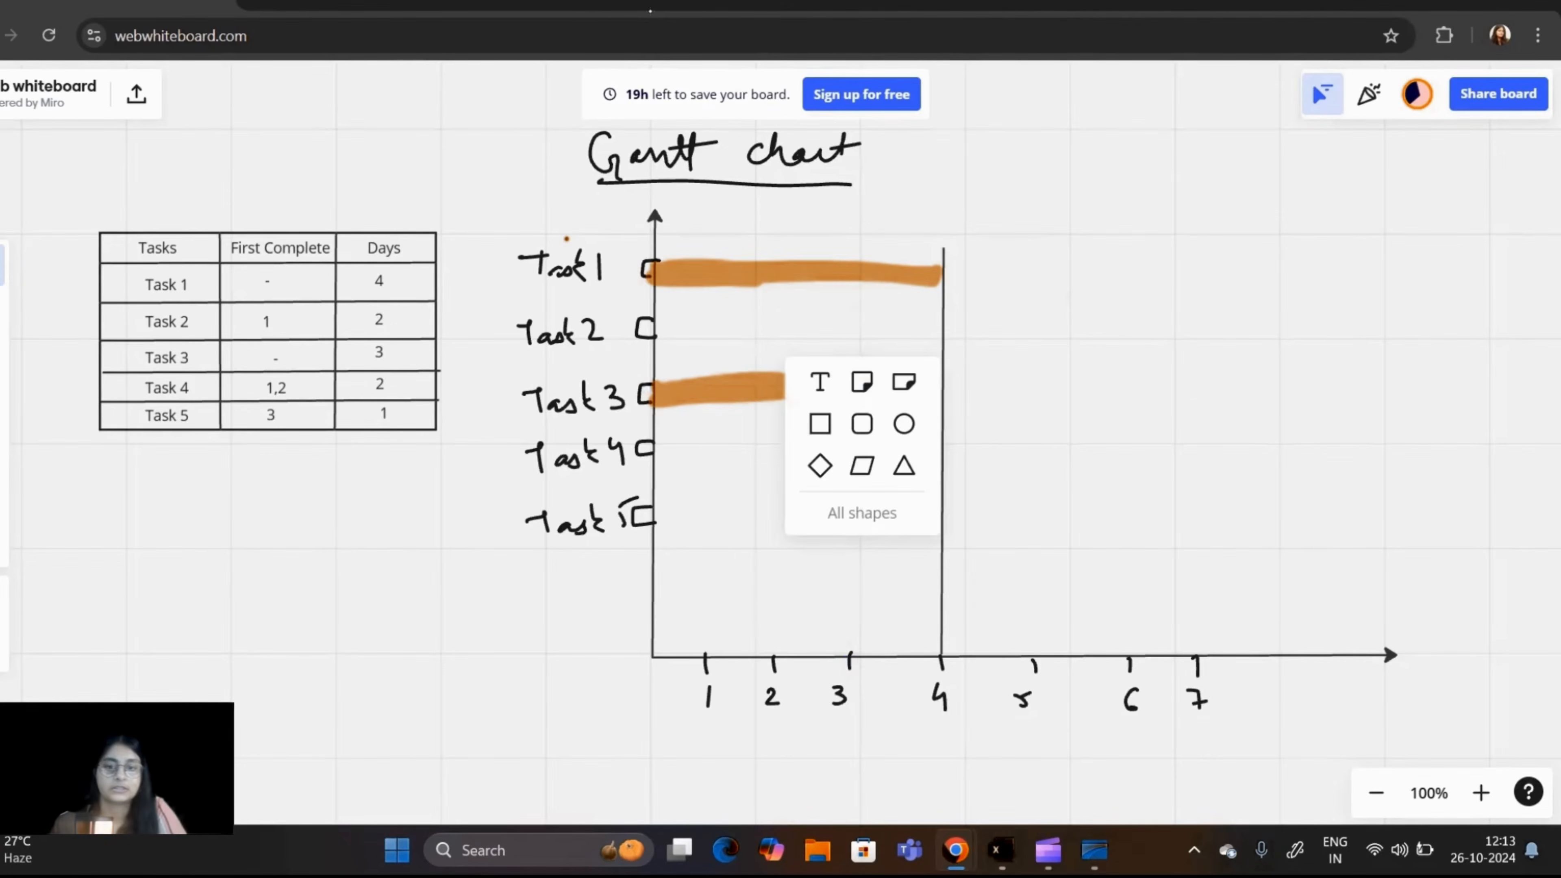
left_click(2, 497)
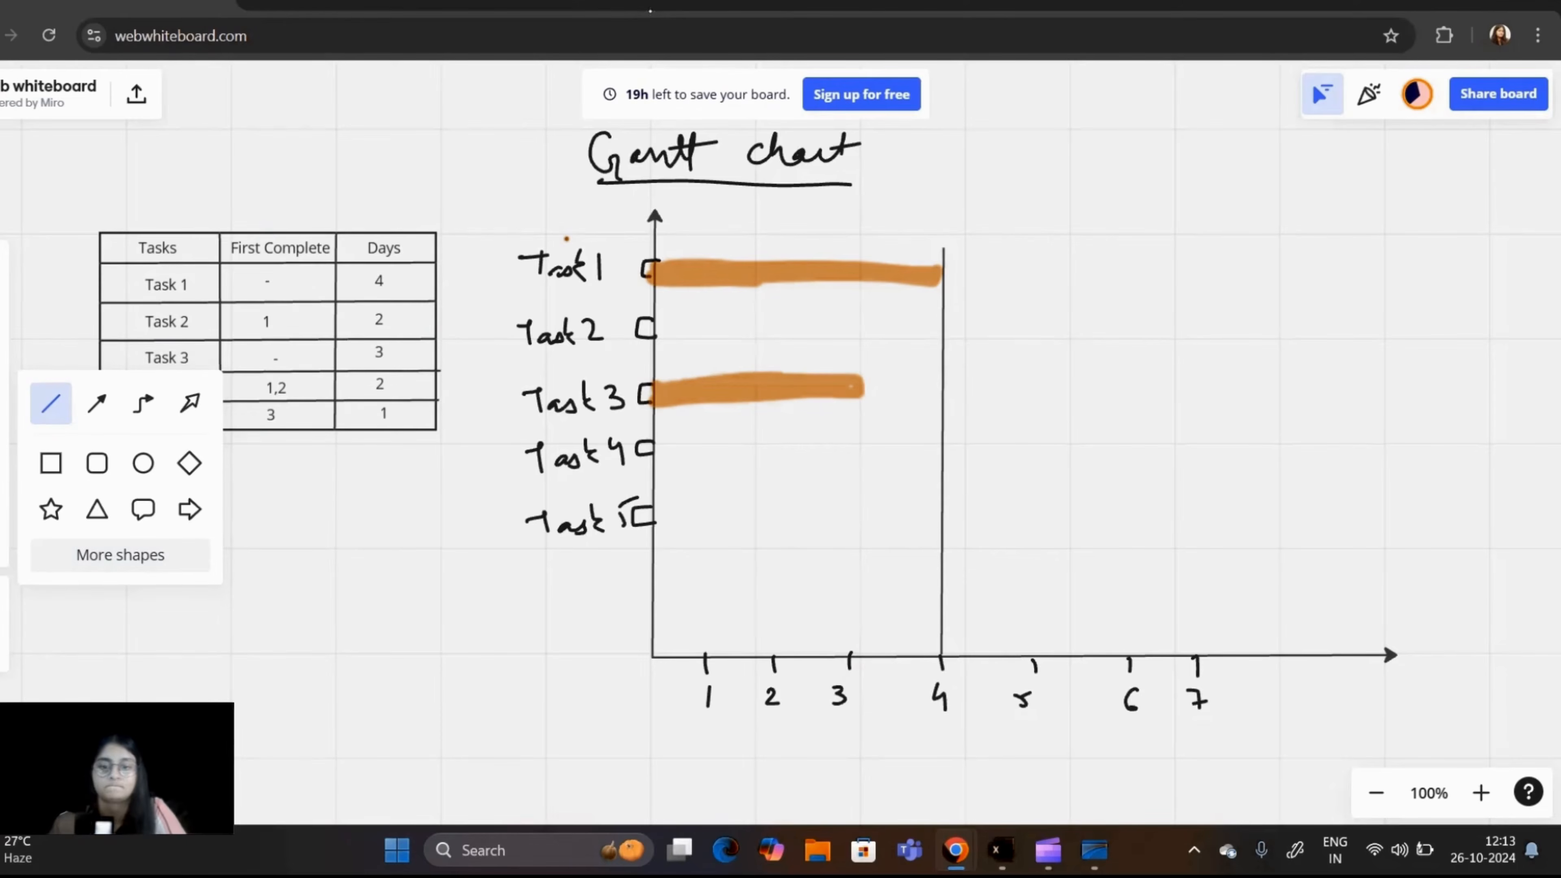
mouse_move(850, 656)
left_mouse_down()
mouse_move(881, 417)
mouse_move(859, 371)
left_mouse_up()
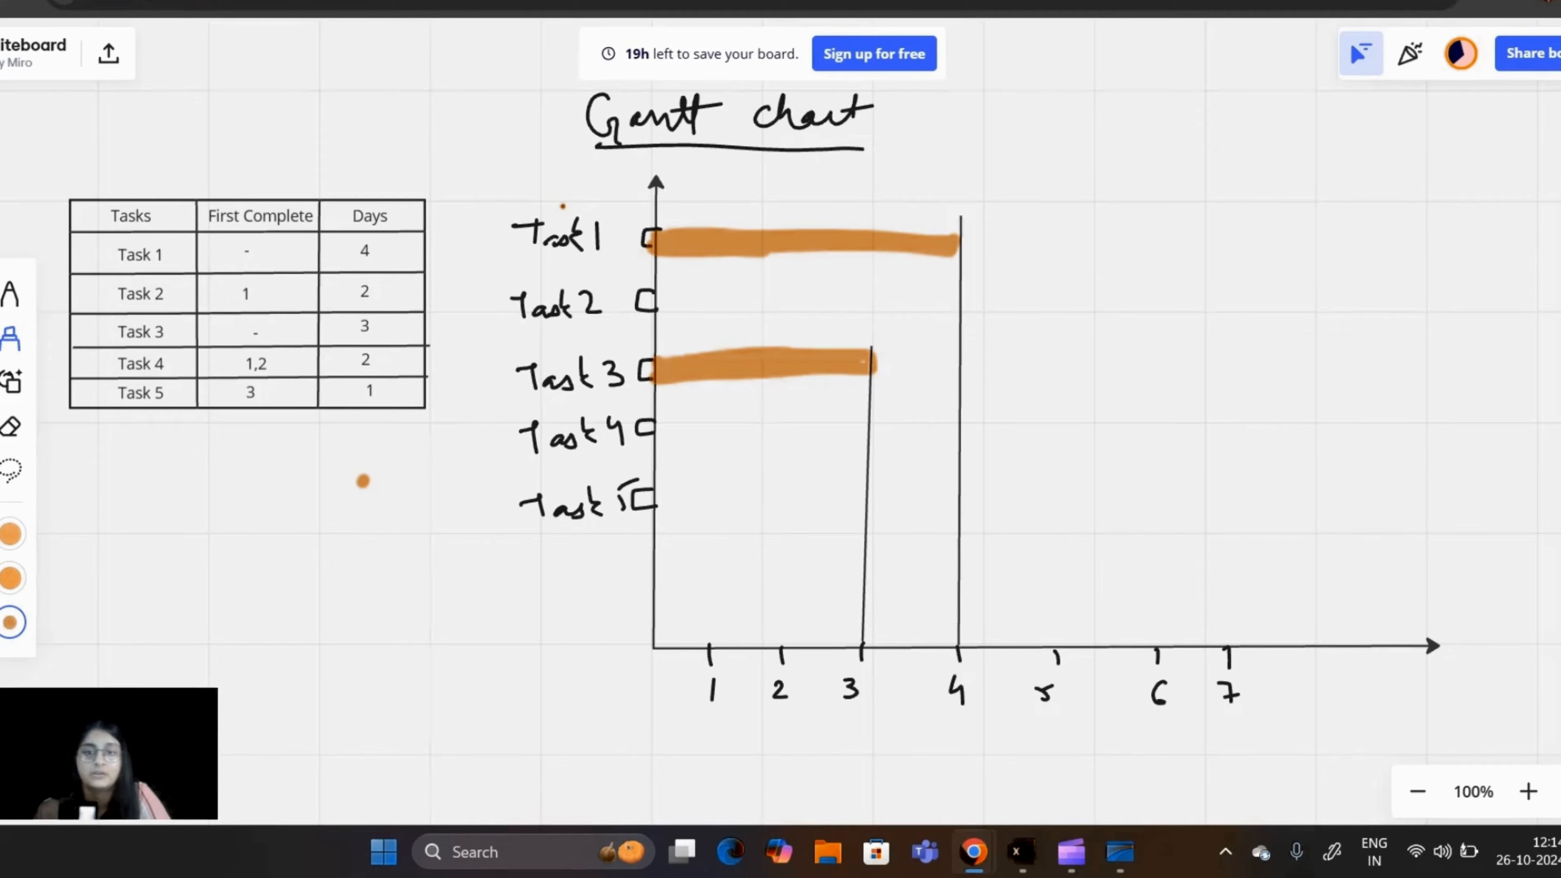
Step: Draw orange highlighter bars for Task 2 from day 4 to 6 and for Task 4 over two days starting at day 6
mouse_move(964, 297)
left_mouse_down()
mouse_move(1163, 313)
mouse_move(970, 292)
mouse_move(1076, 314)
mouse_move(1011, 297)
left_mouse_up()
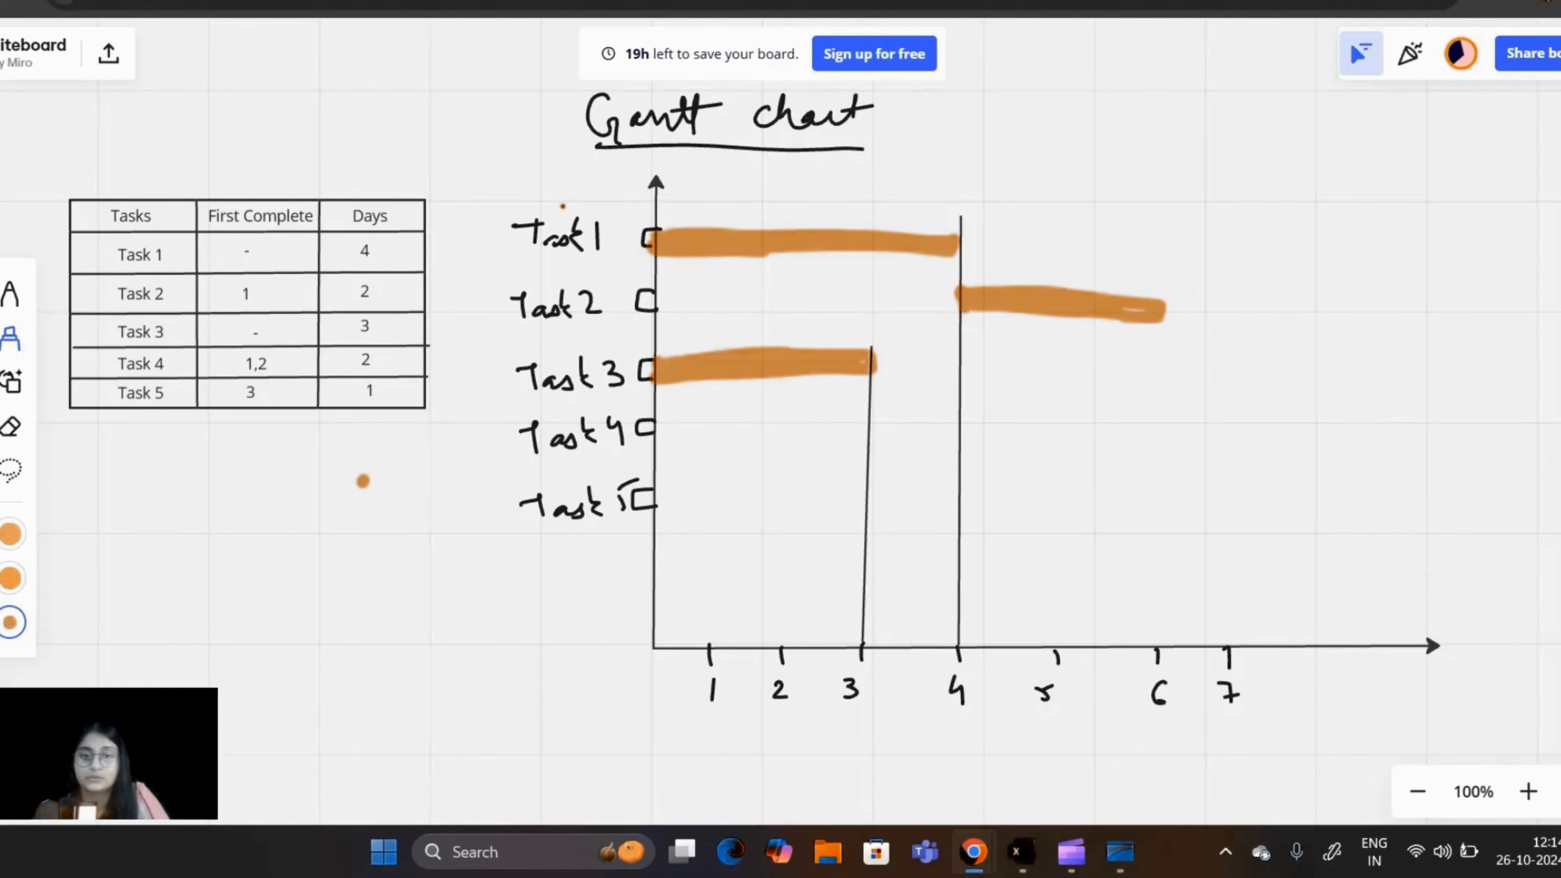
mouse_move(1152, 418)
left_mouse_down()
mouse_move(1150, 437)
mouse_move(1153, 409)
mouse_move(1315, 423)
left_mouse_up()
mouse_move(1241, 421)
left_mouse_down()
mouse_move(1158, 419)
mouse_move(1244, 435)
mouse_move(1315, 424)
mouse_move(1195, 415)
mouse_move(1276, 430)
left_mouse_up()
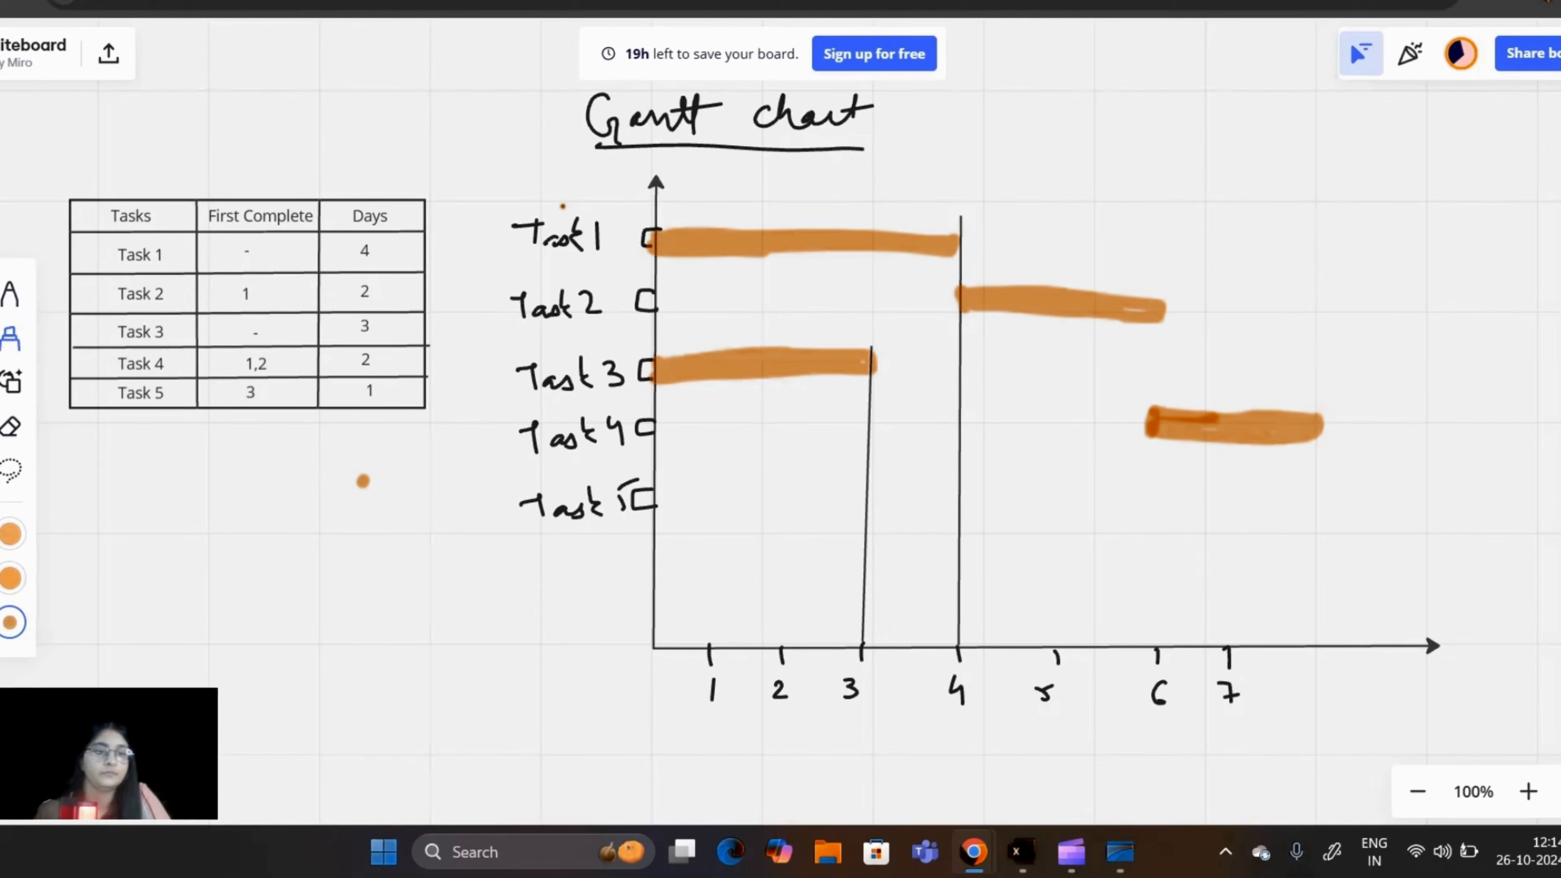
Step: Add a tick numbered 8 to the horizontal axis and draw the orange Task 5 bar from day 3 to day 4
left_click(11, 293)
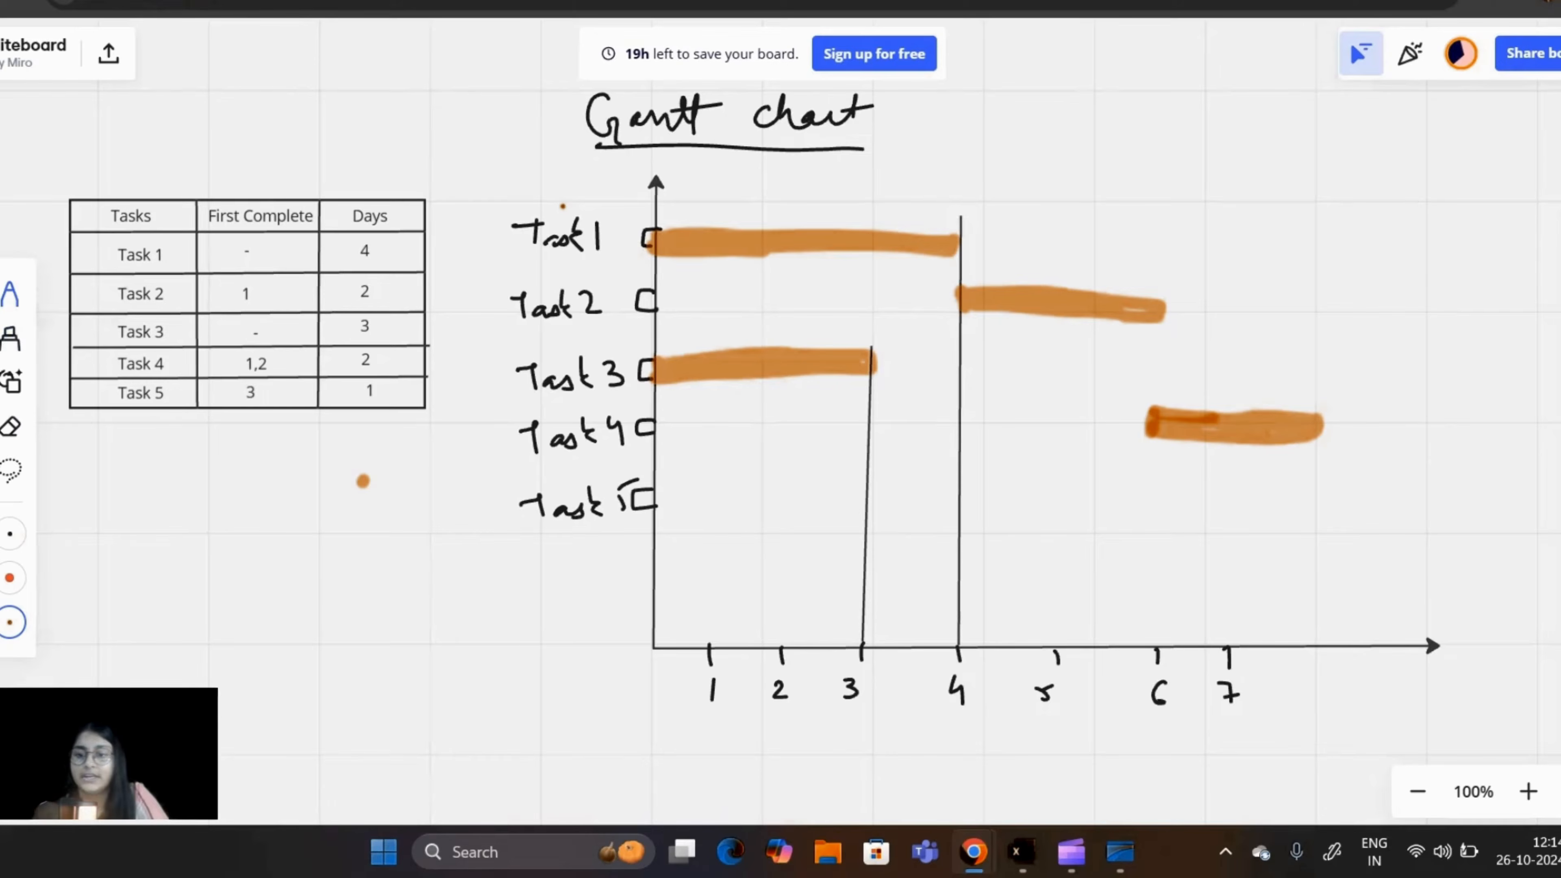
mouse_move(1314, 690)
left_mouse_down()
mouse_move(1306, 707)
mouse_move(1319, 680)
left_mouse_up()
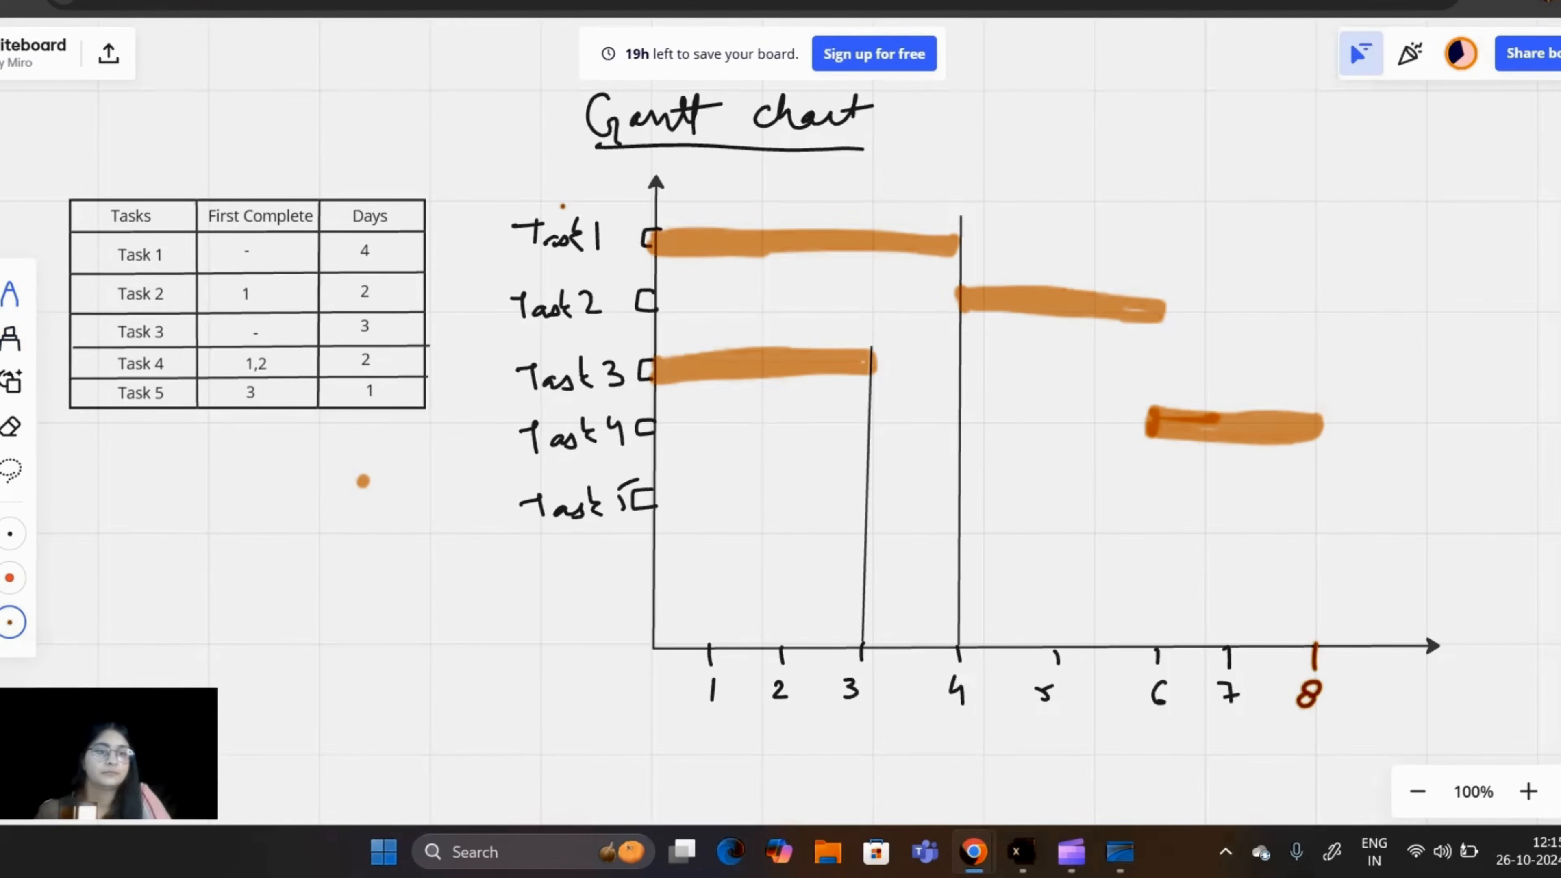
left_click(11, 338)
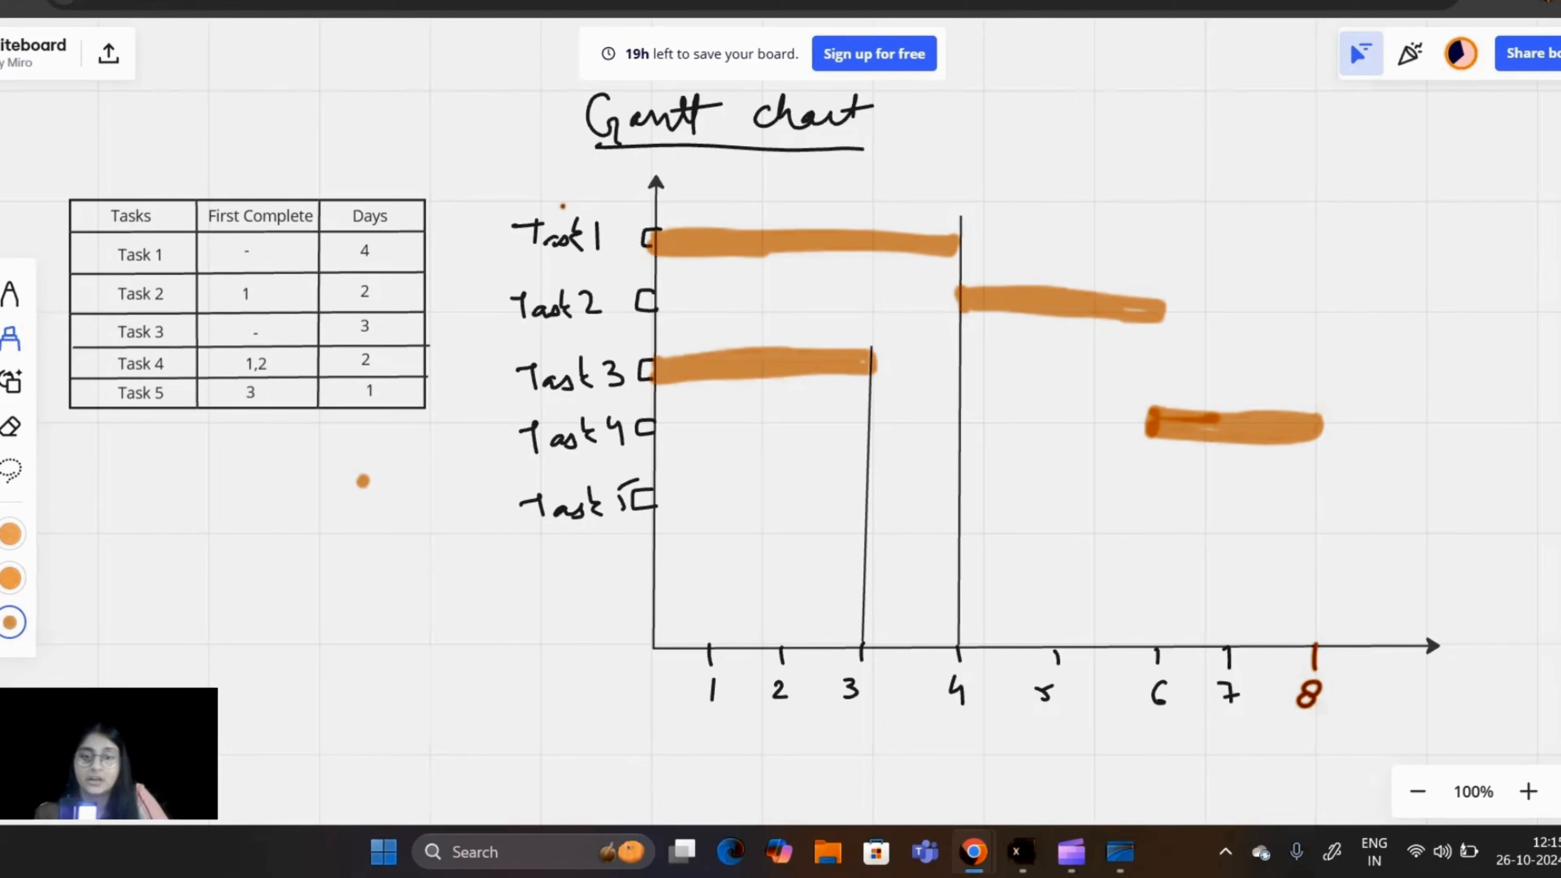
left_click(870, 494)
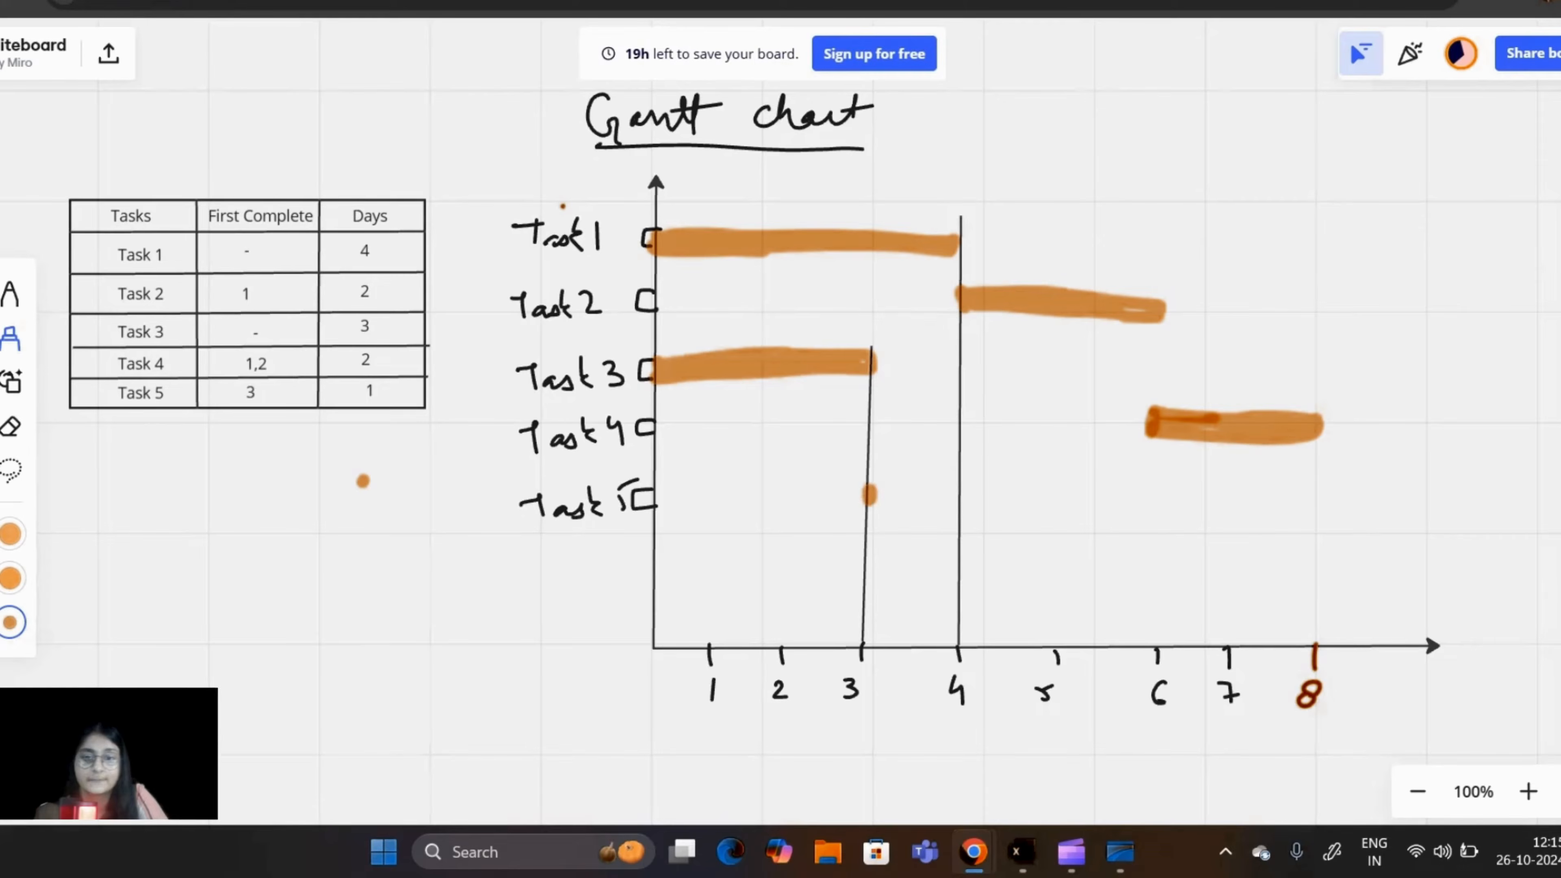
mouse_move(870, 494)
left_mouse_down()
mouse_move(956, 489)
mouse_move(879, 503)
left_mouse_up()
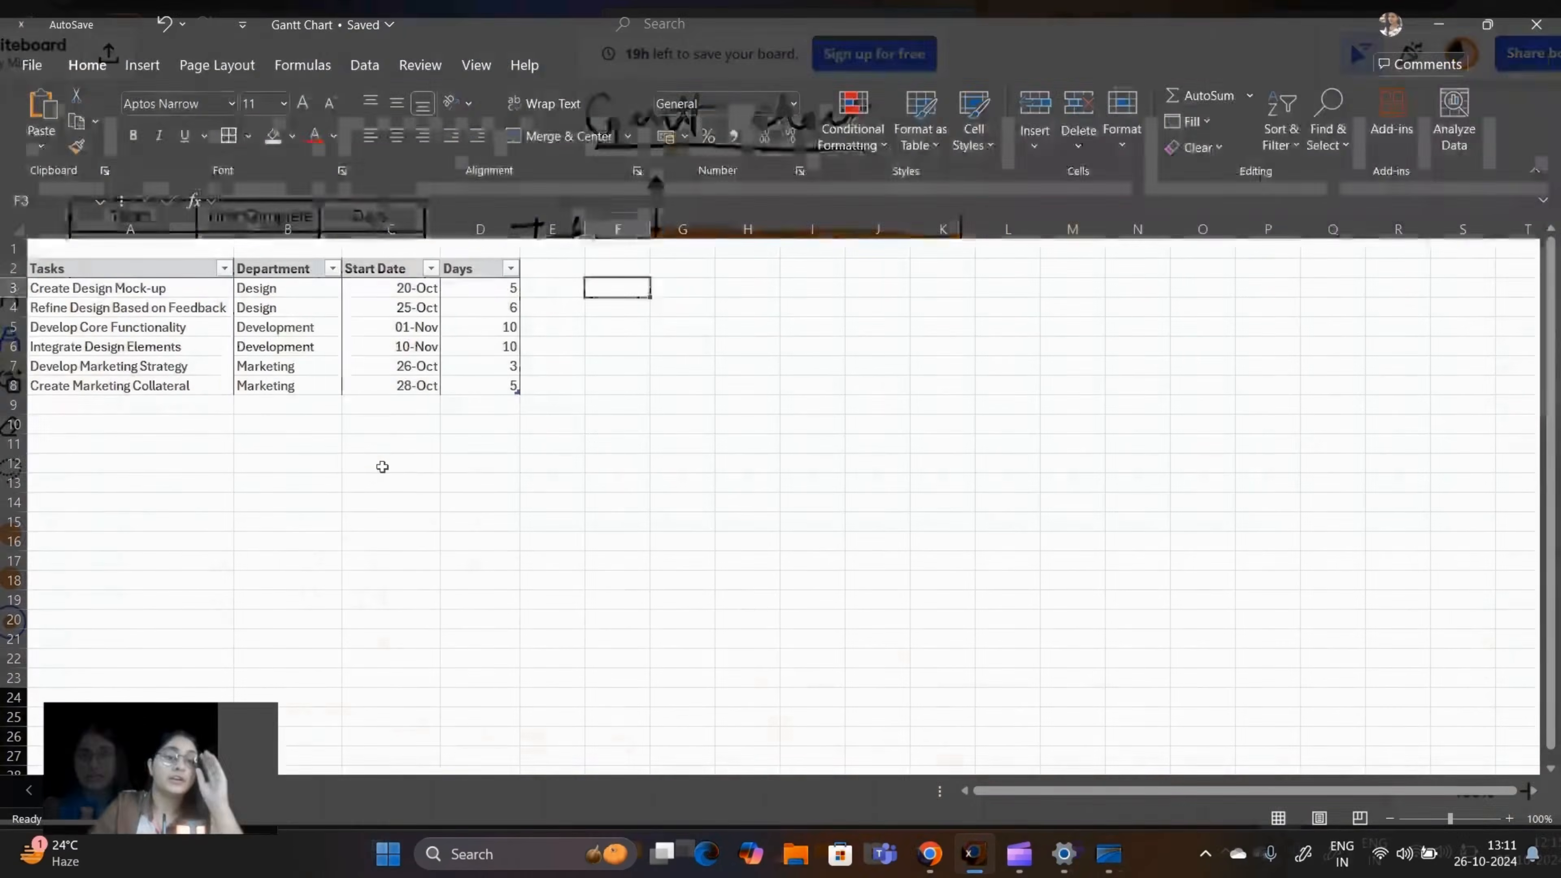
Step: In the Gantt Chart workbook in Excel, insert an empty 2-D stacked bar chart from a blank cell below the task table
left_click(382, 464)
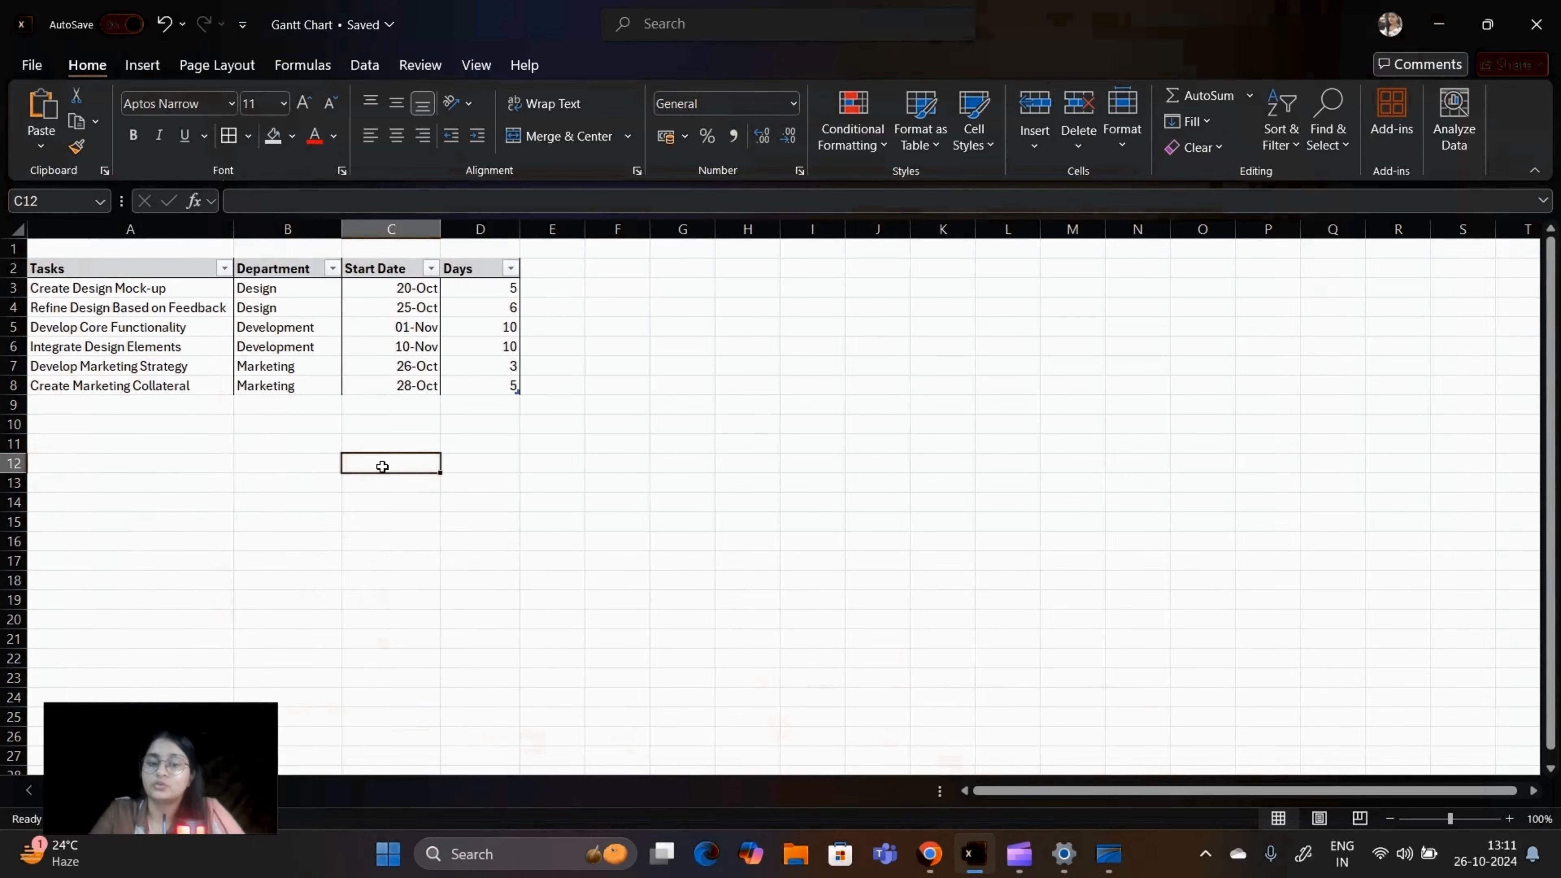
left_click(142, 65)
left_click(614, 96)
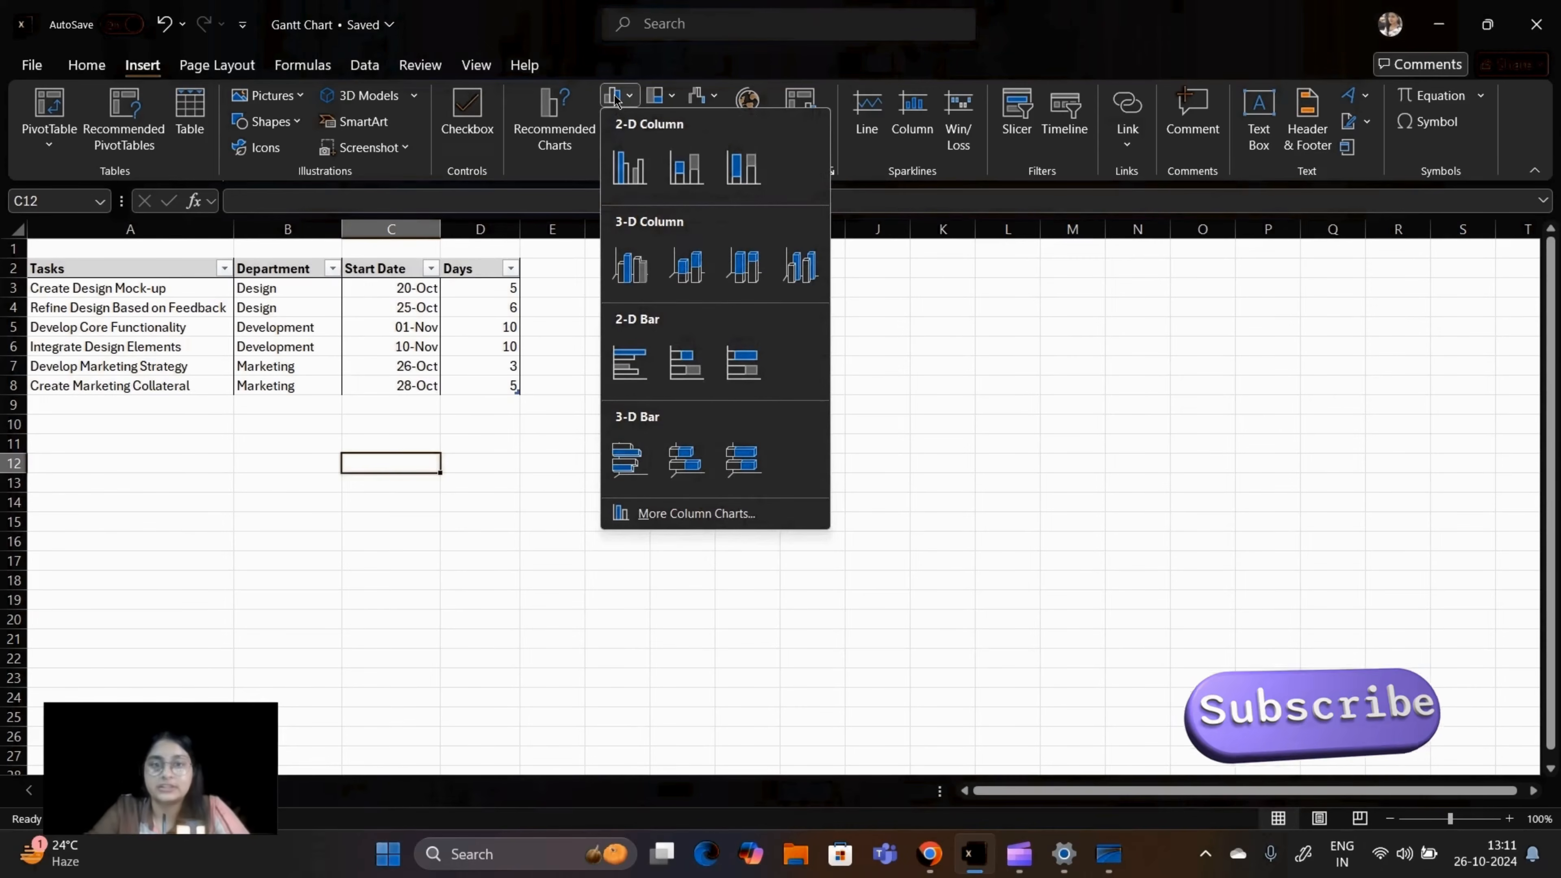
left_click(695, 355)
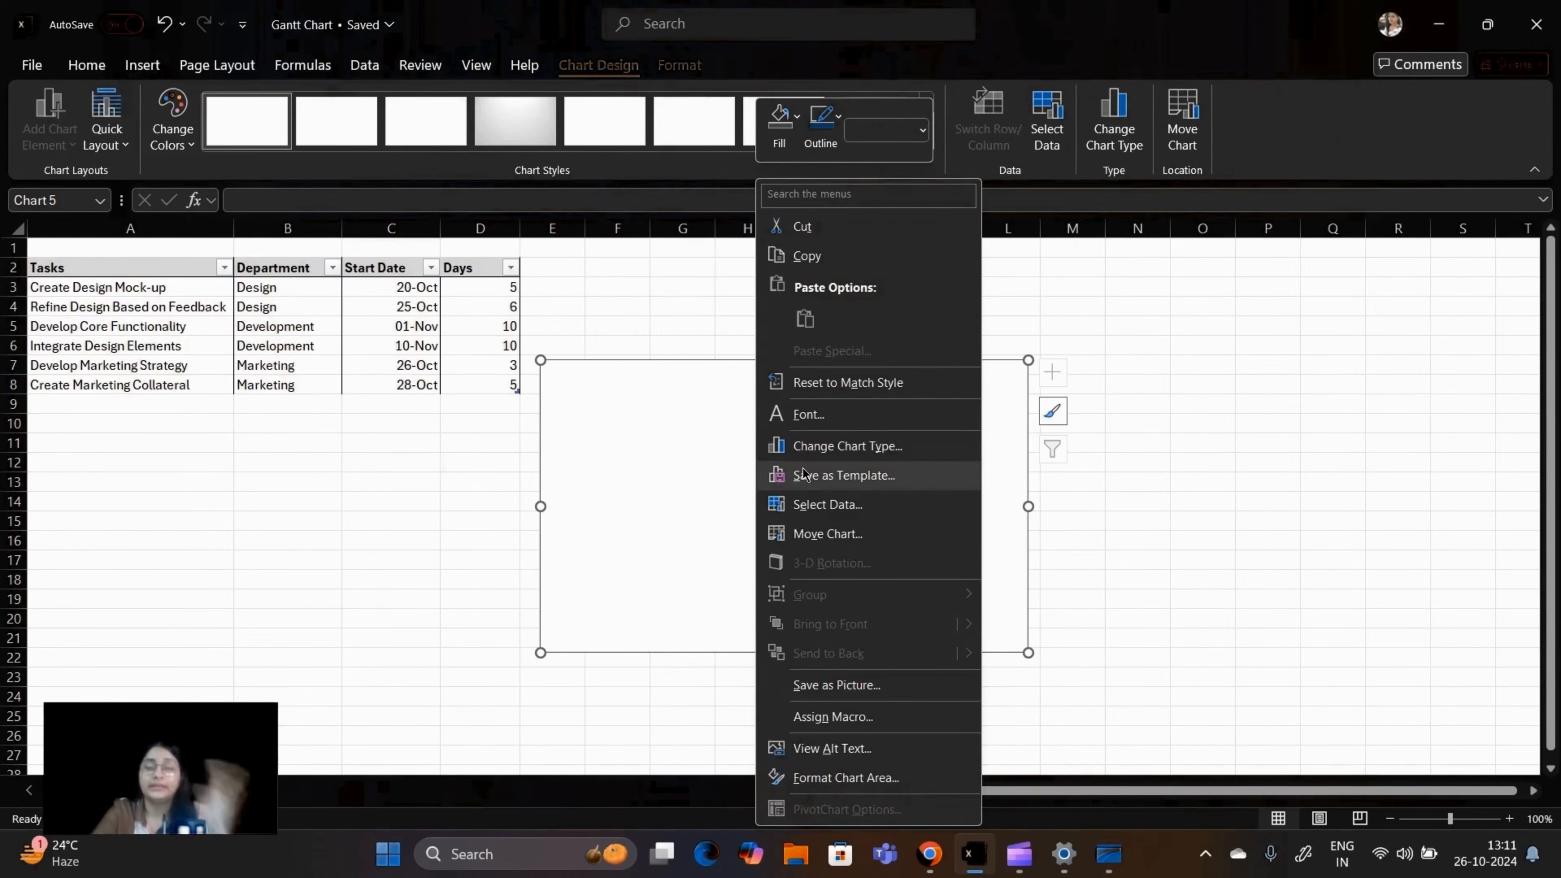
Step: Add a data series to the chart with its name from the Start Date header in C2 and its values from C3:C8
left_click(824, 504)
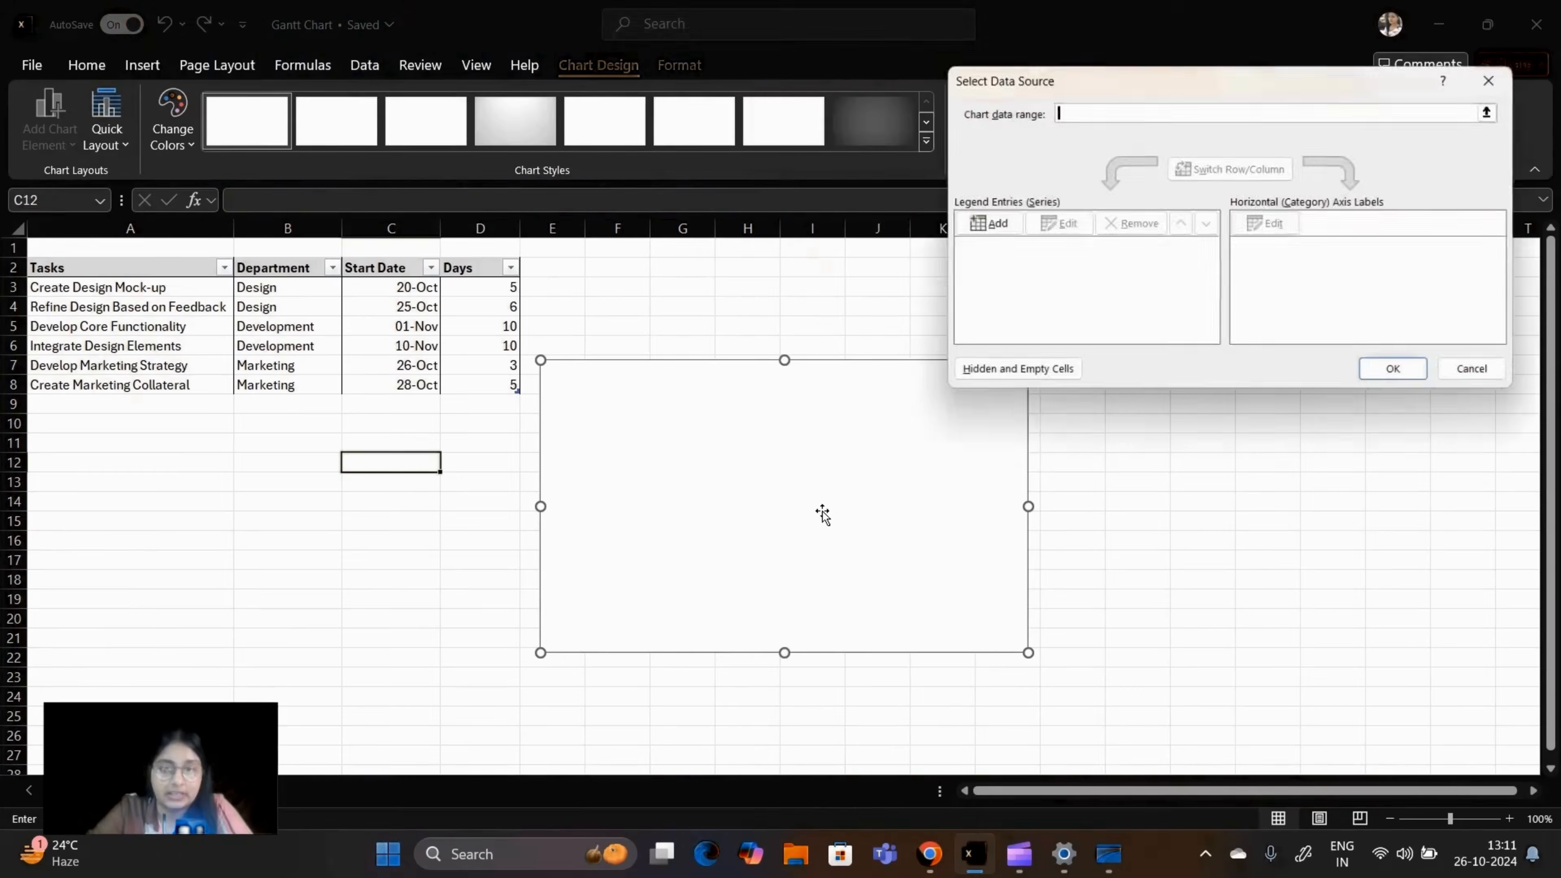
left_click(1006, 223)
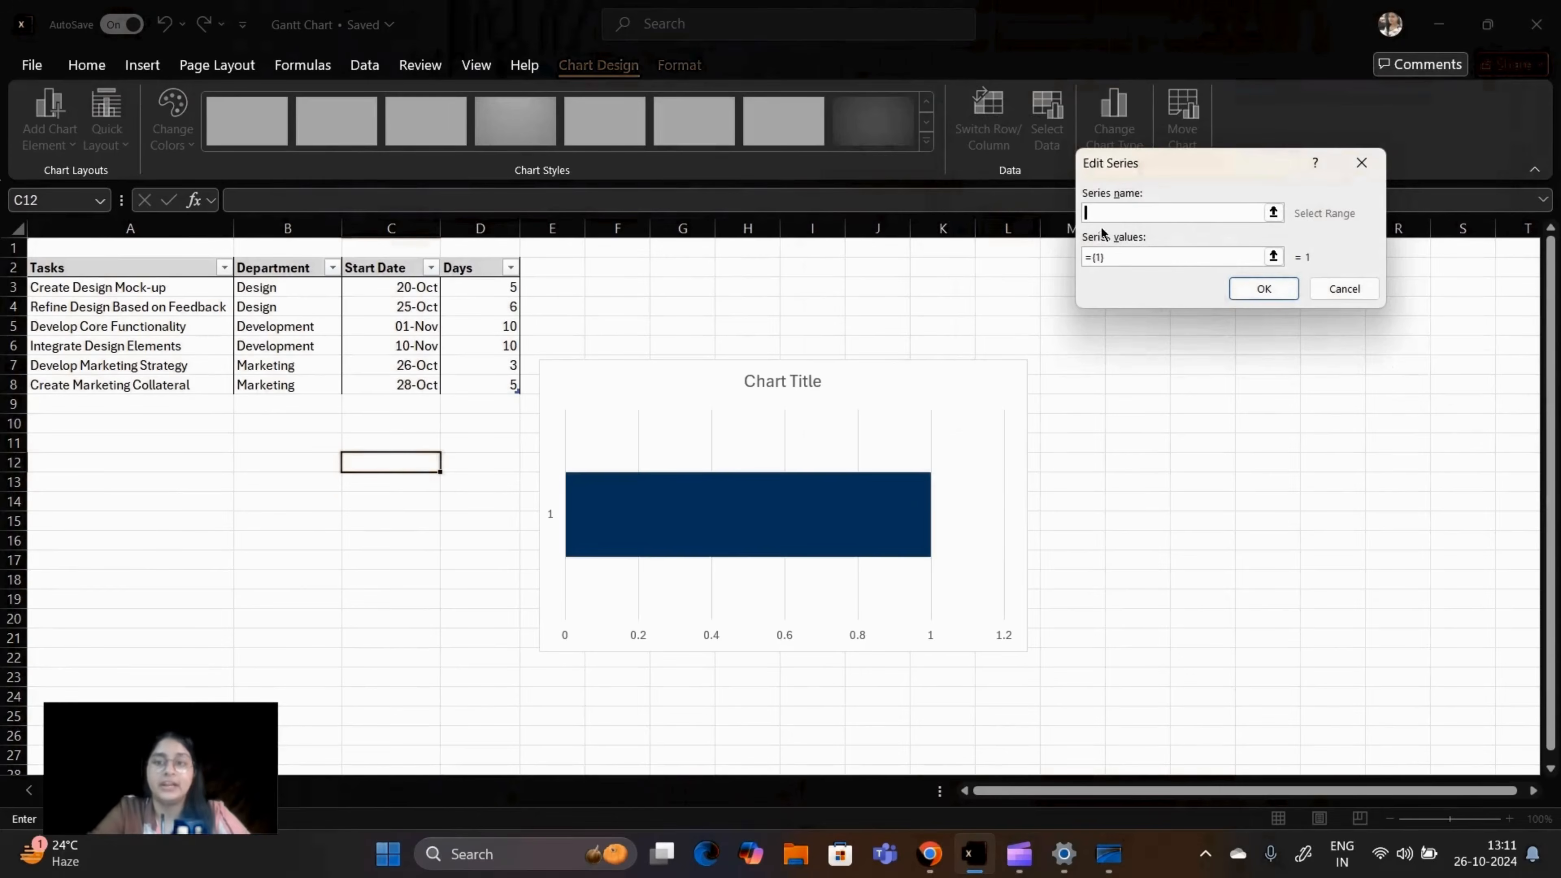
left_click(377, 266)
left_click(1135, 259)
key("BackSpace")
key("BackSpace")
key("BackSpace")
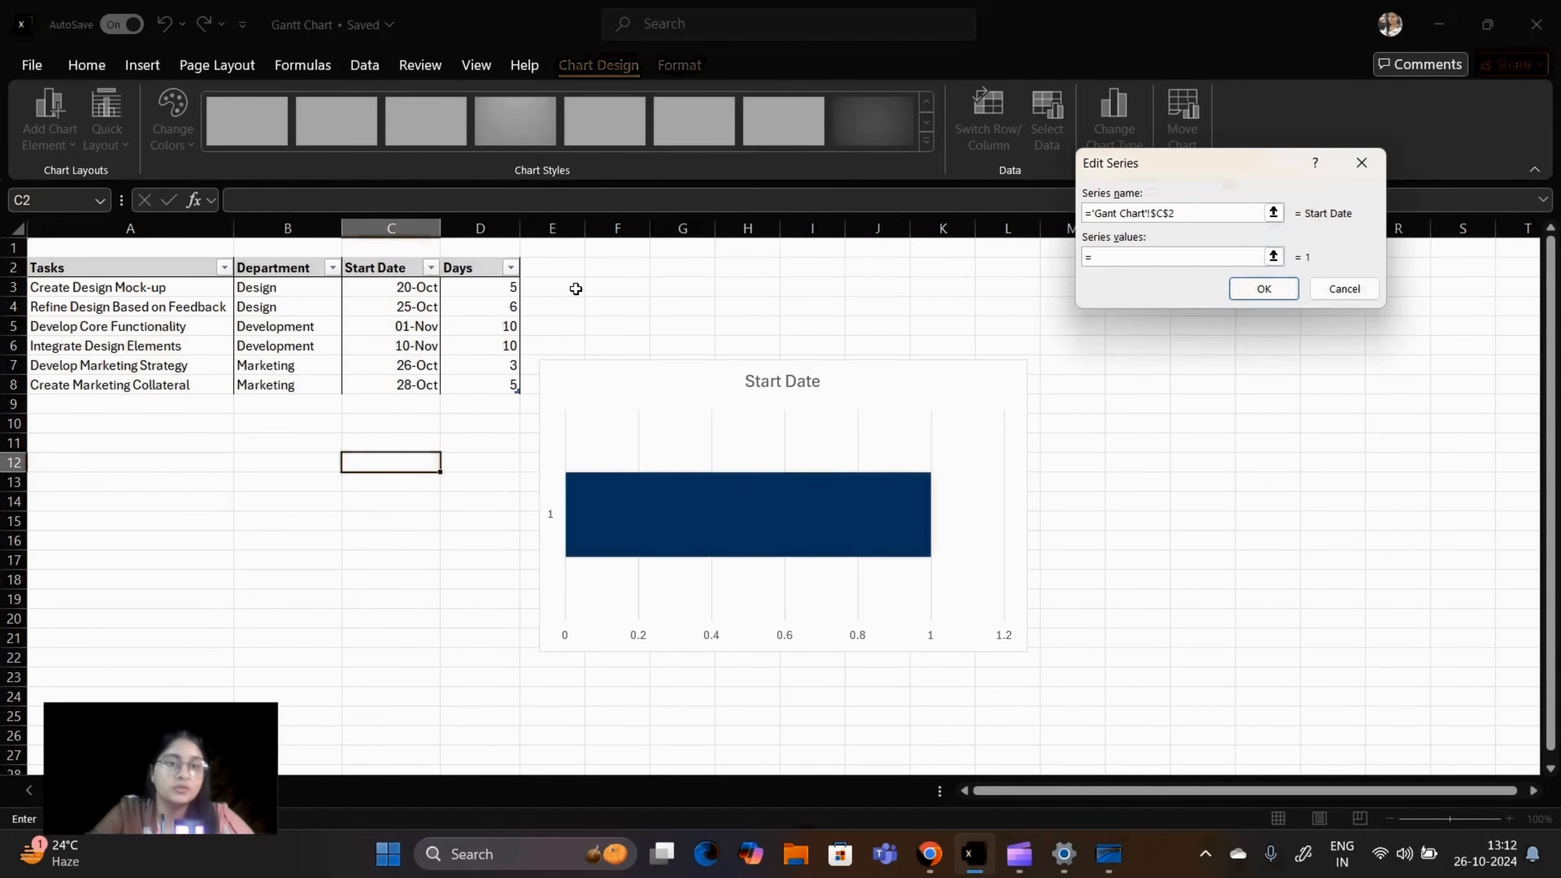
left_click(416, 286)
left_click_drag(416, 286, 418, 384)
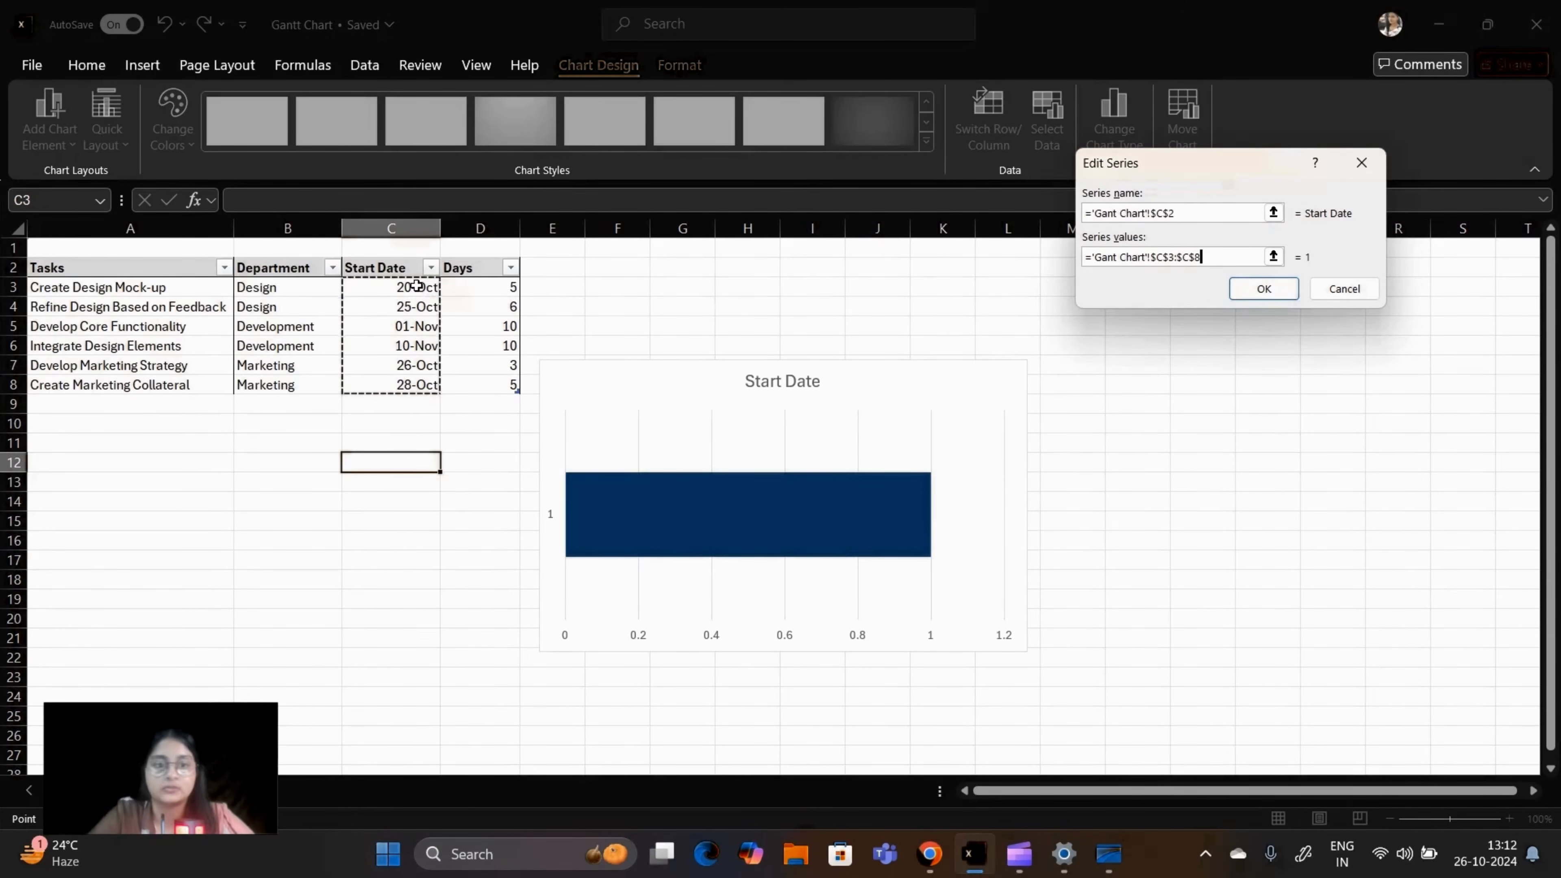
left_click(1281, 284)
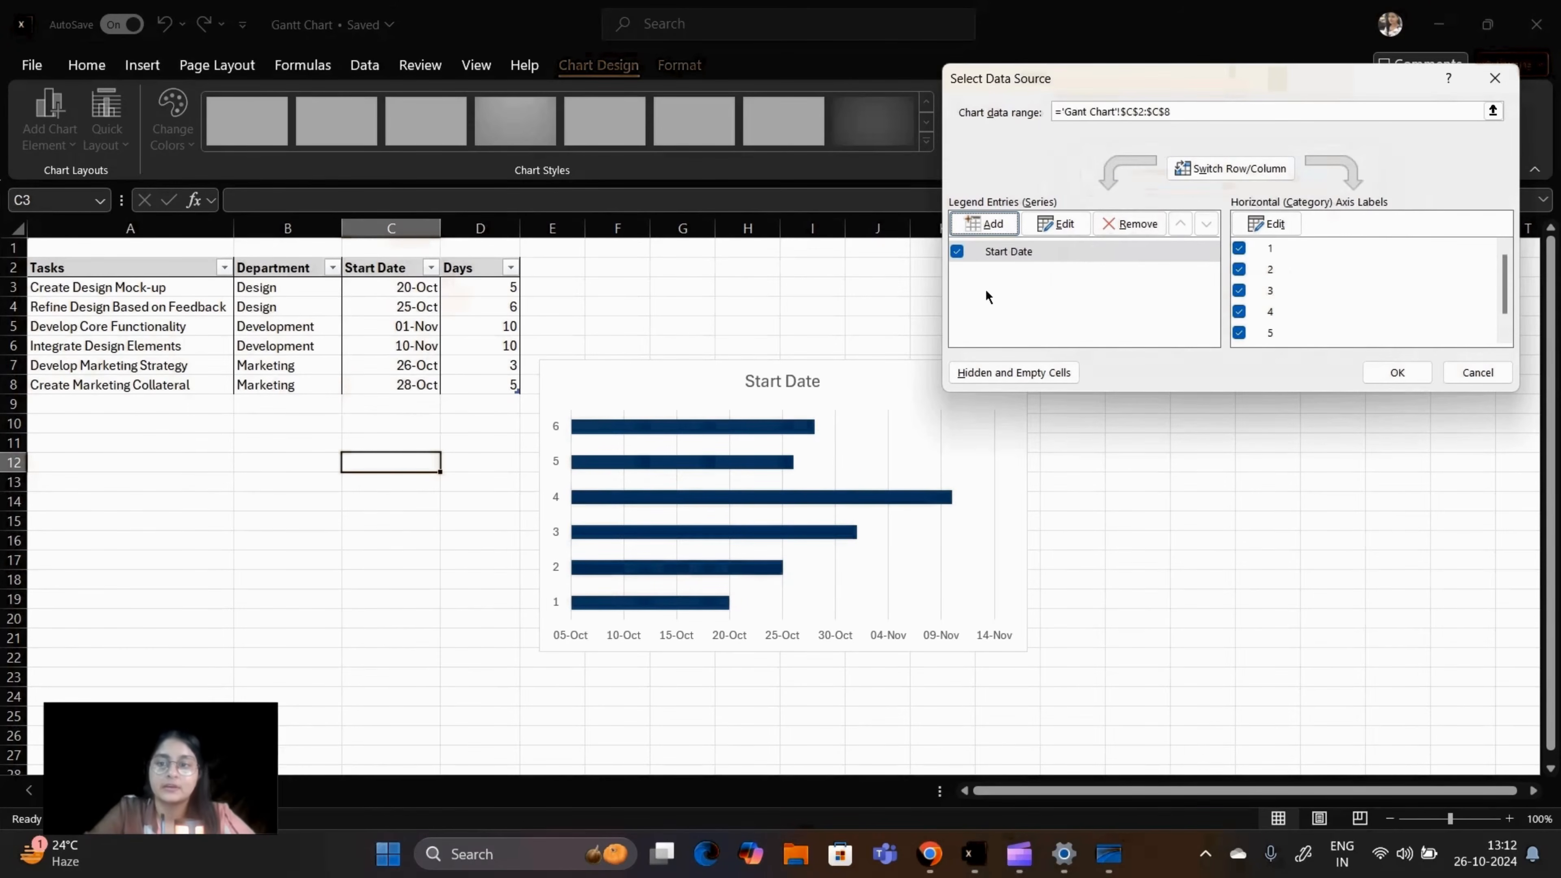
left_click(1395, 377)
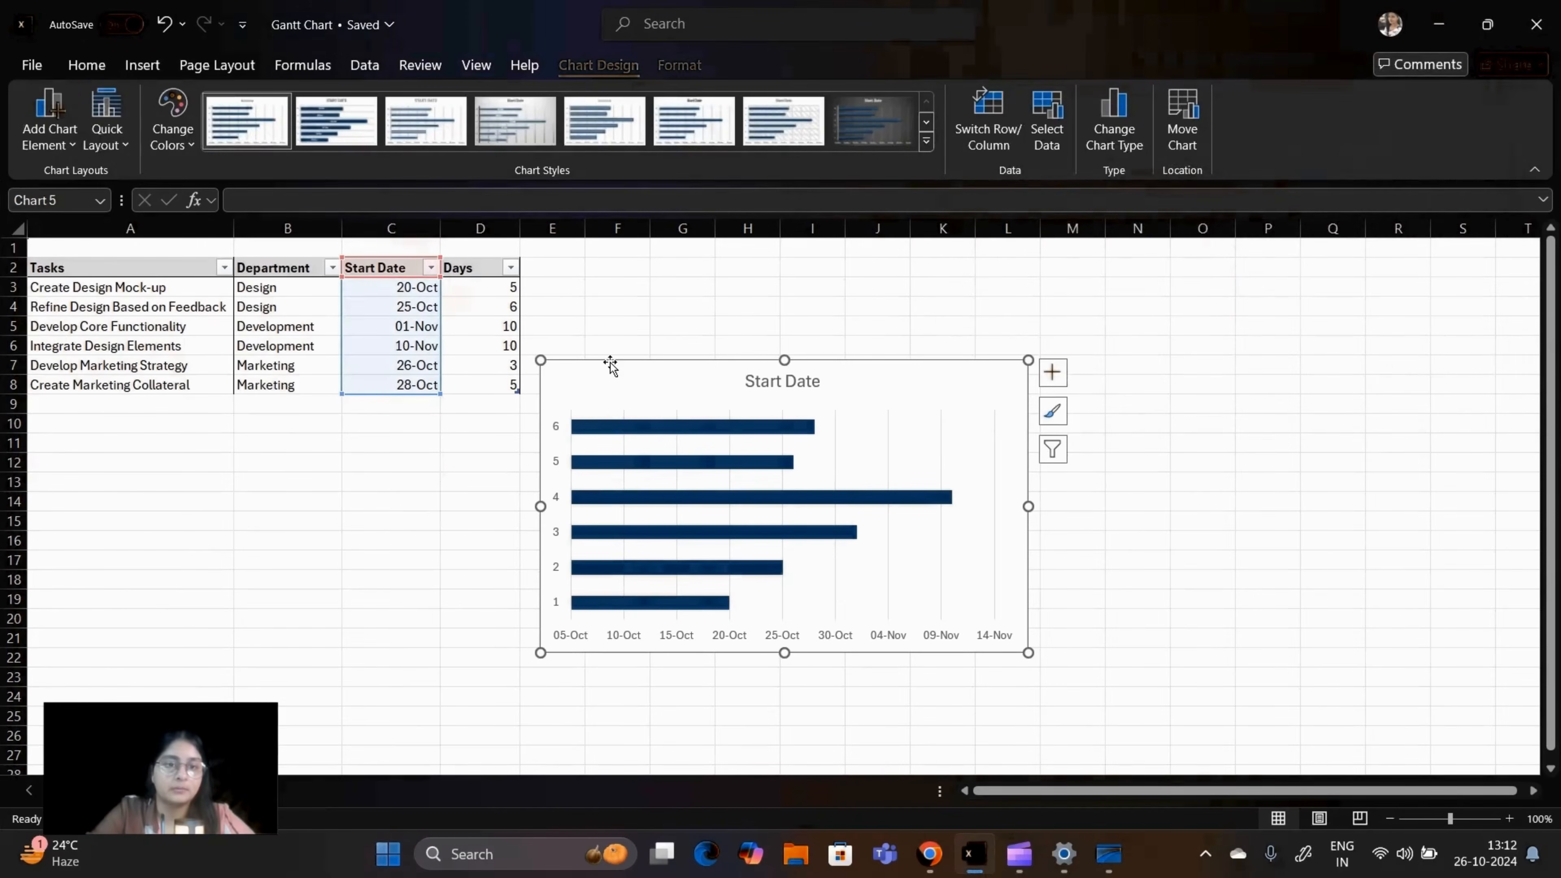
Step: Add a second data series to the chart with its name from the Days header in D2 and its values from D3:D8
right_click(655, 402)
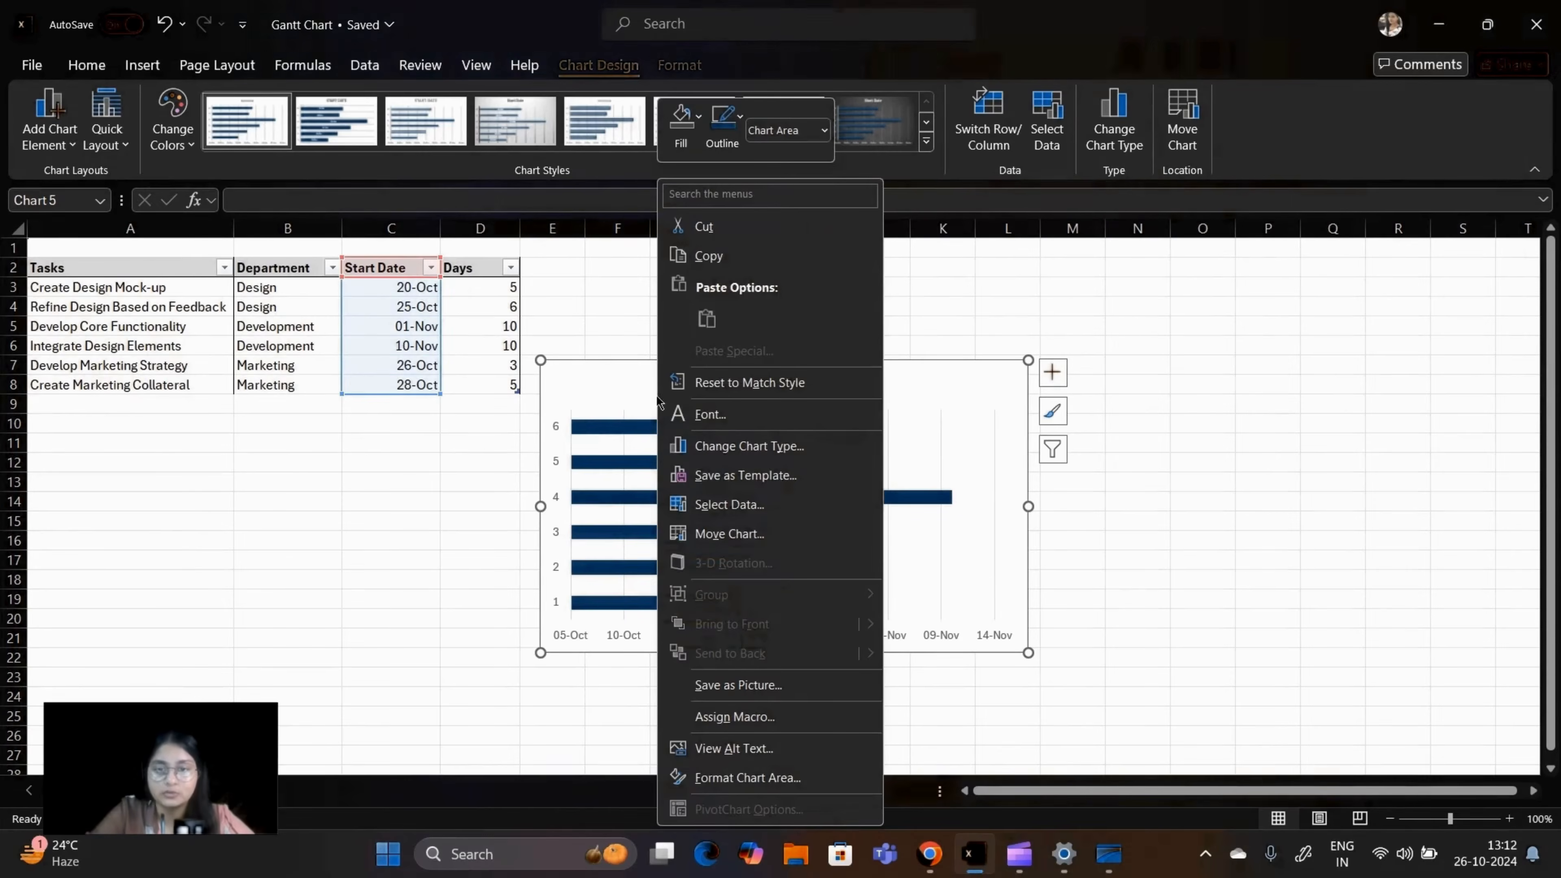
left_click(809, 504)
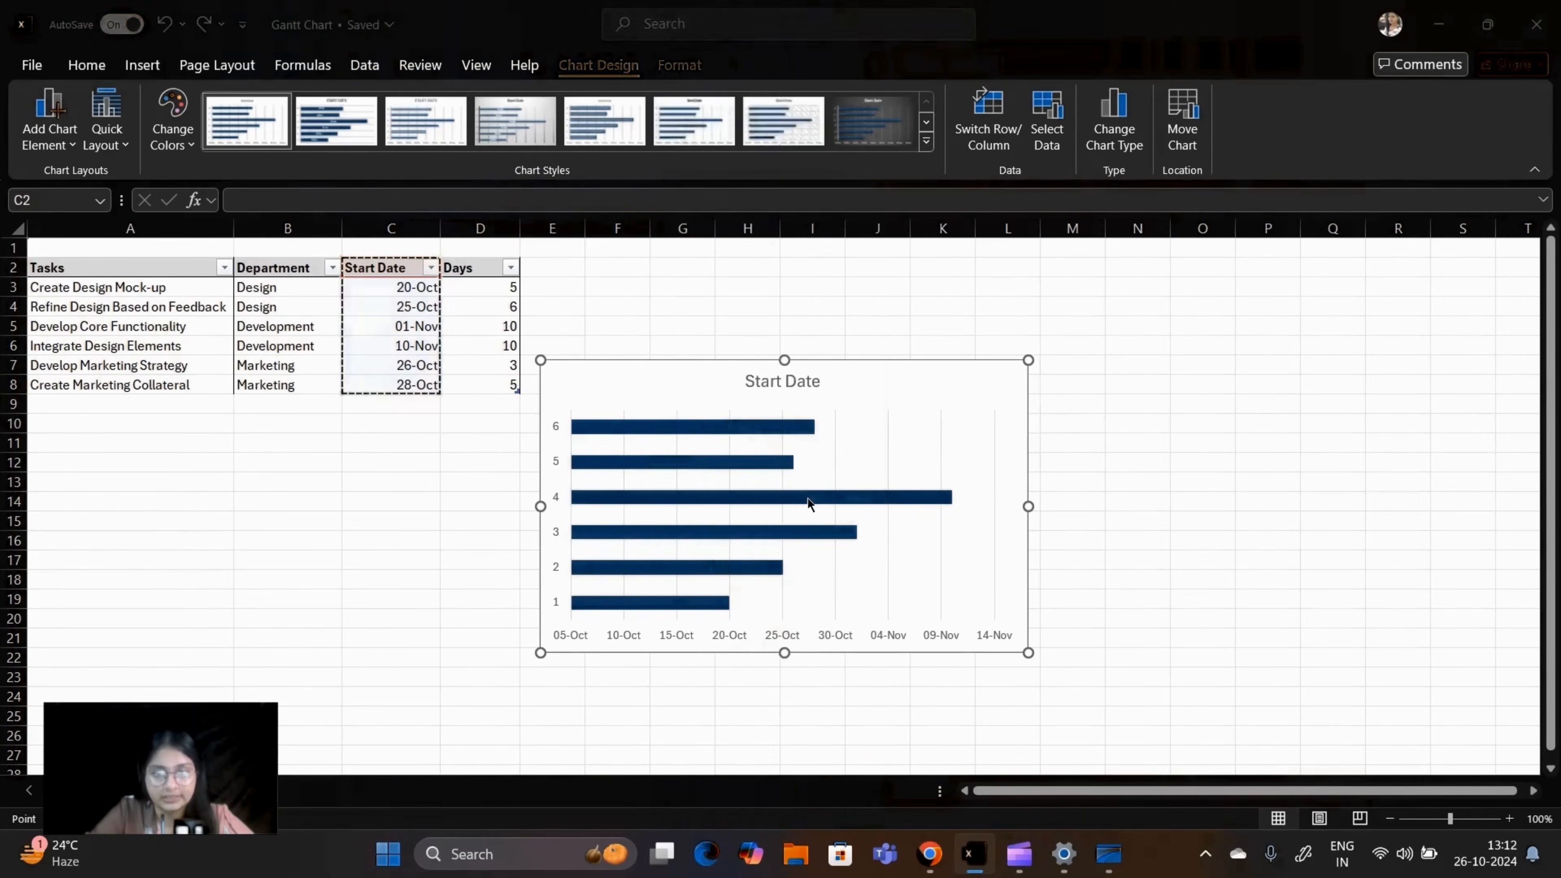
left_click(1003, 226)
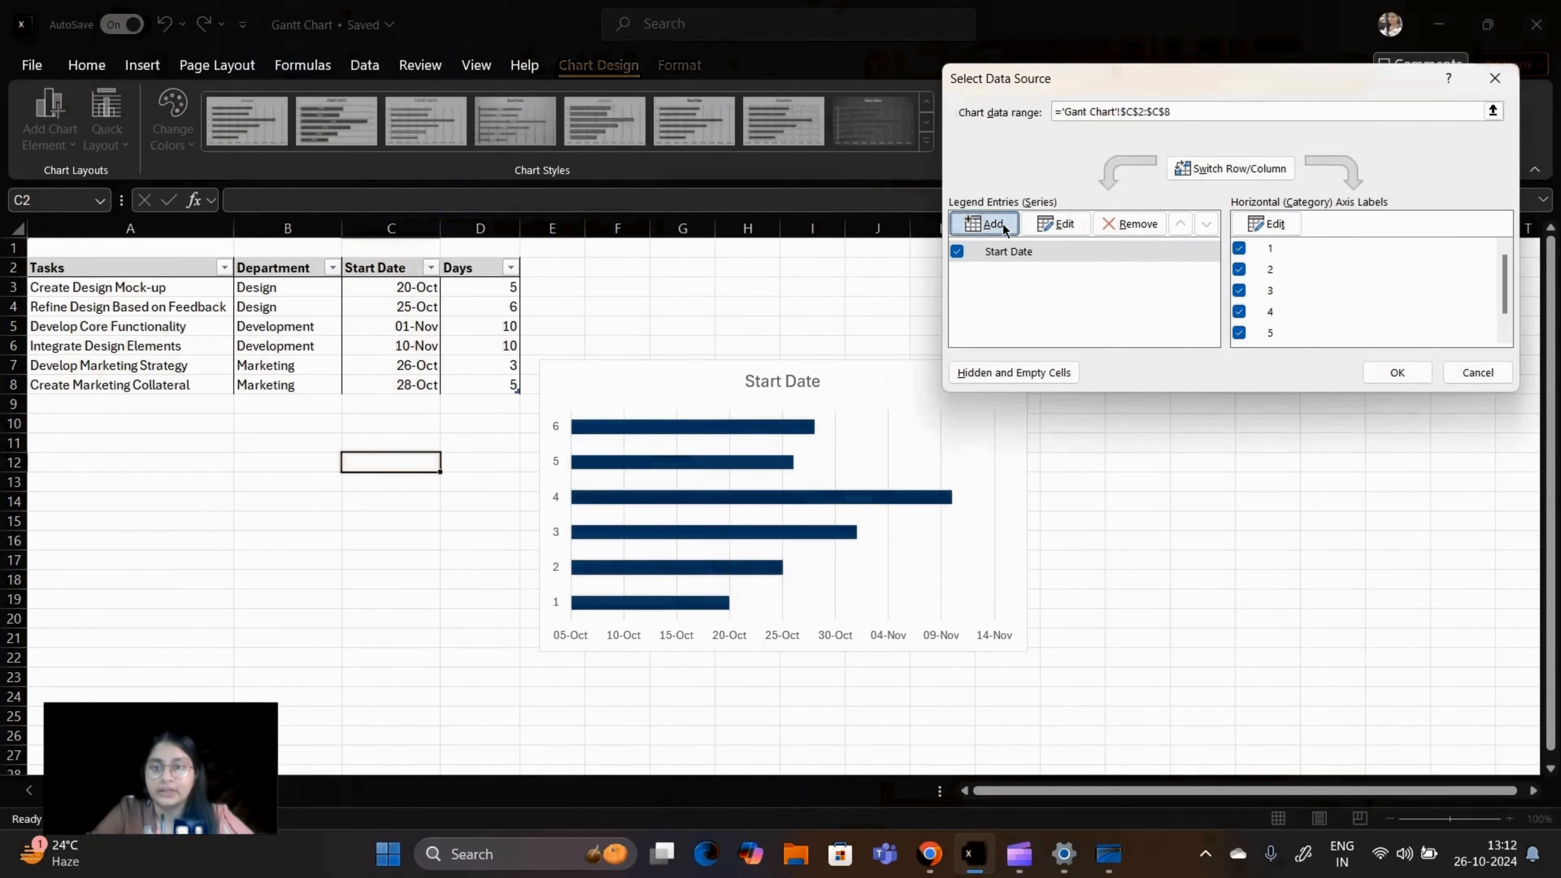
left_click(468, 259)
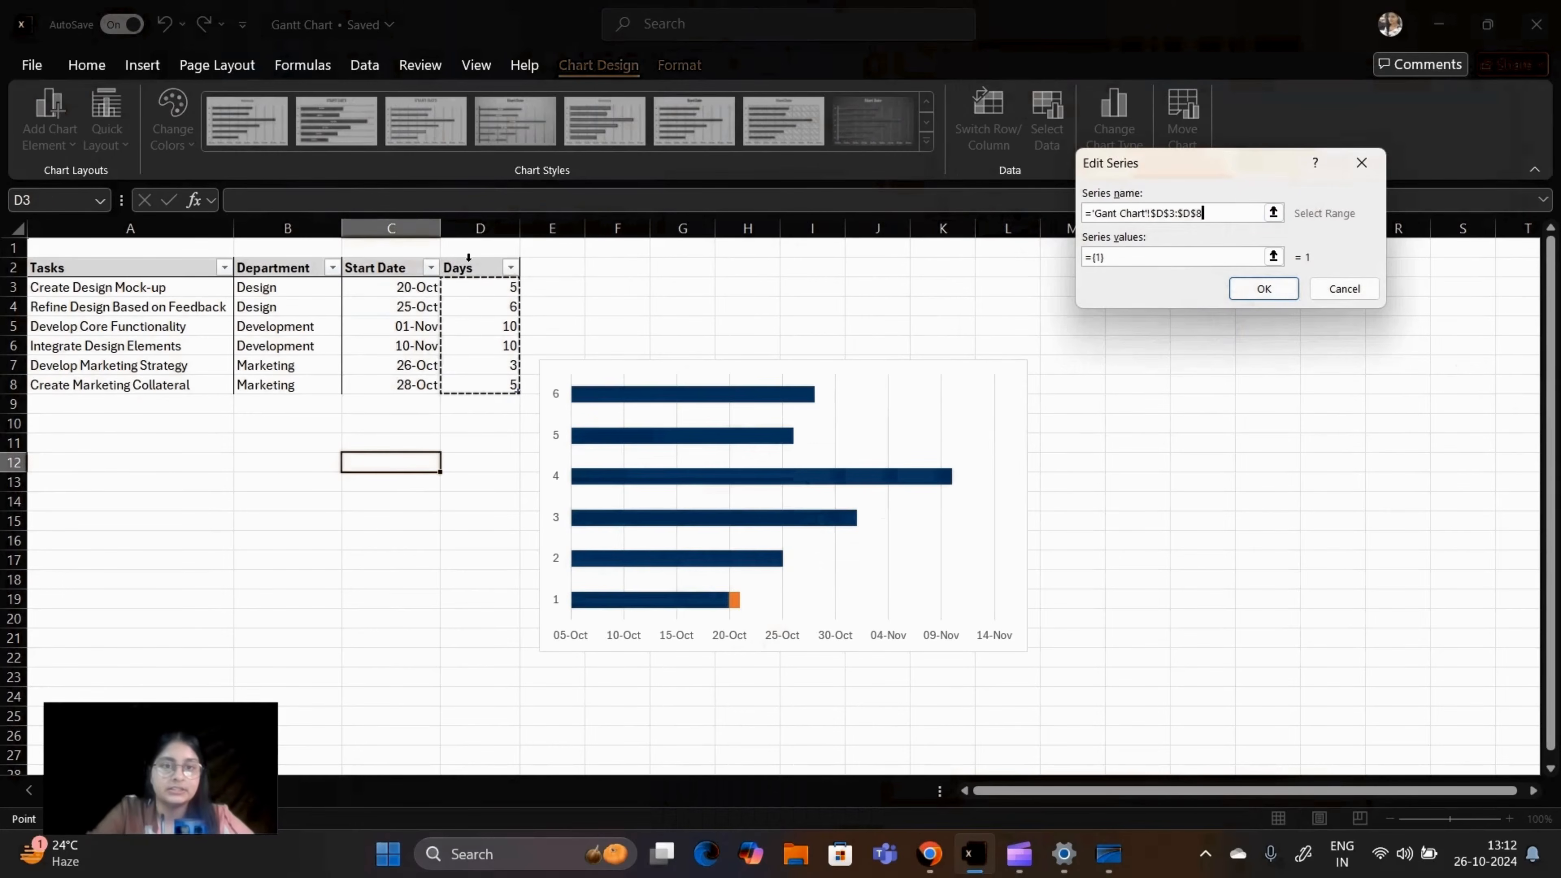
left_click(471, 269)
left_click(1157, 258)
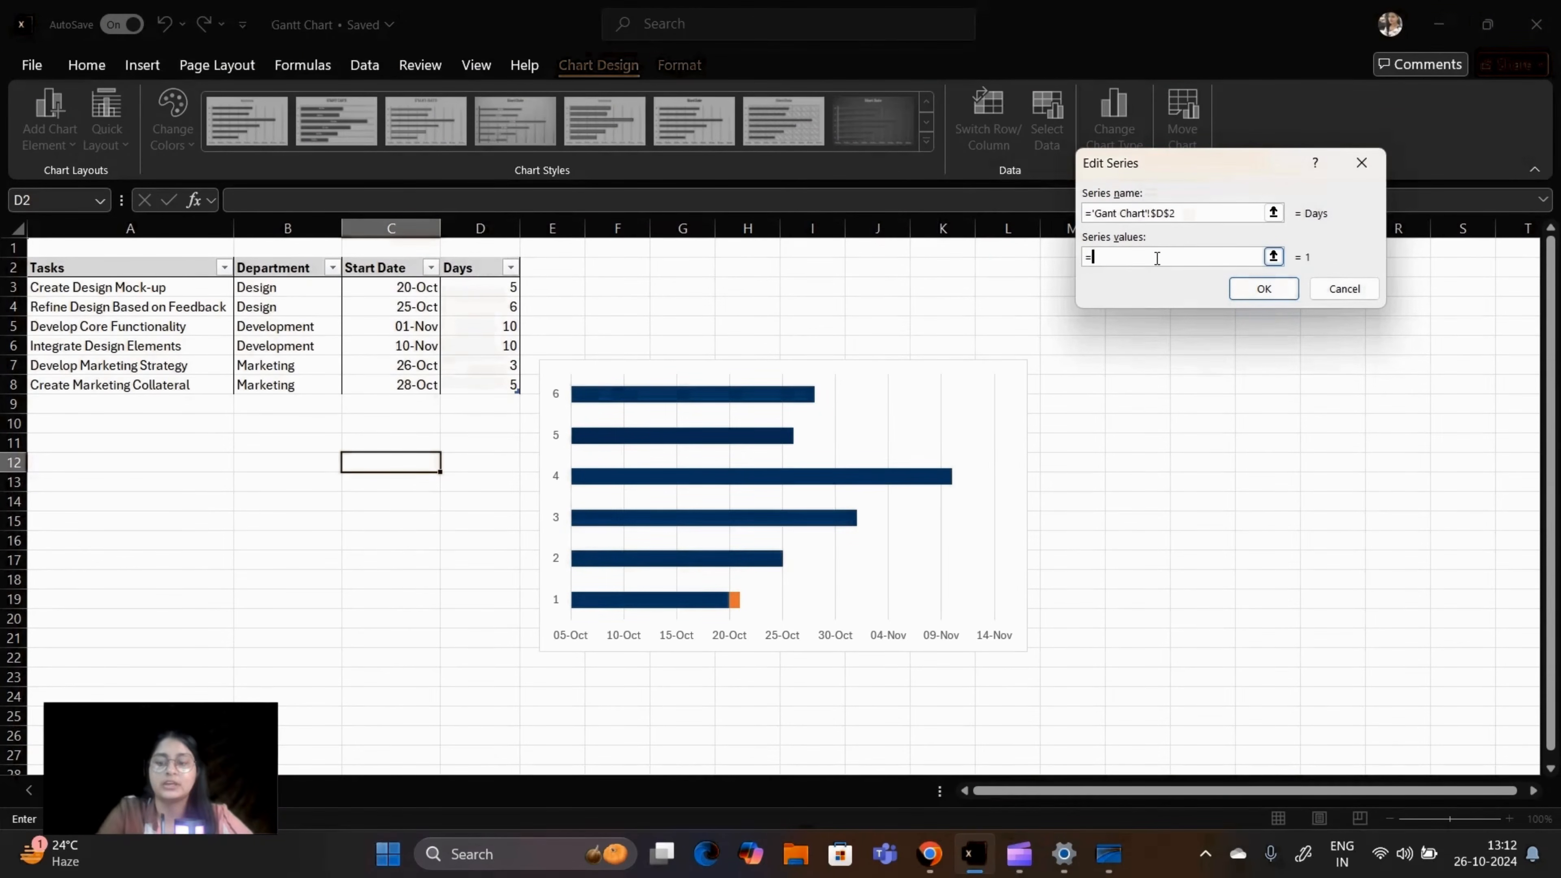
left_click(471, 289)
key("ctrl+shift+Down")
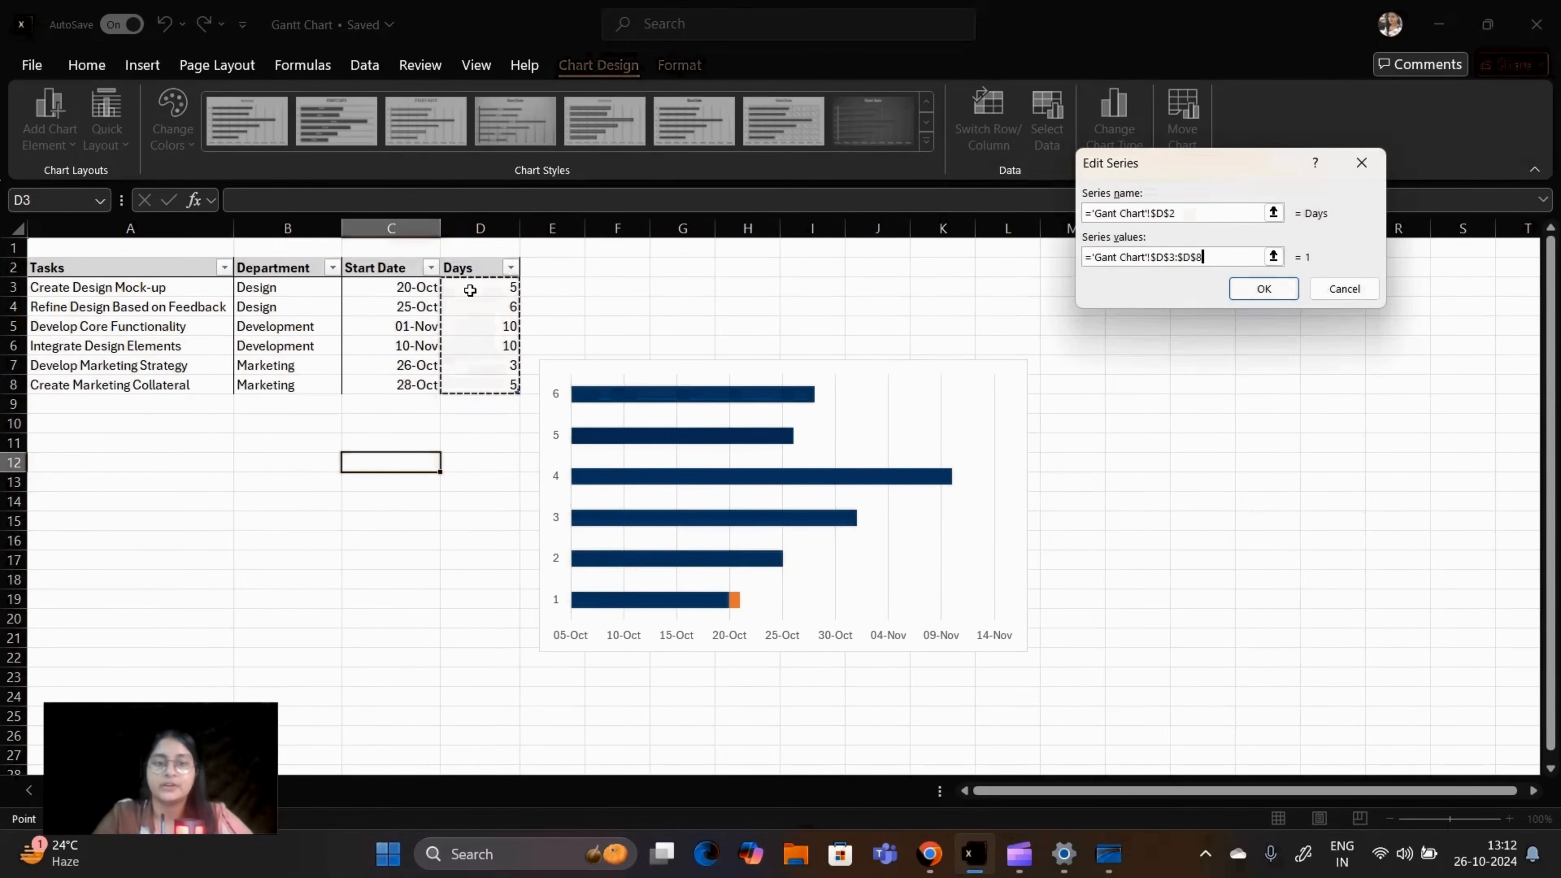
left_click(1264, 288)
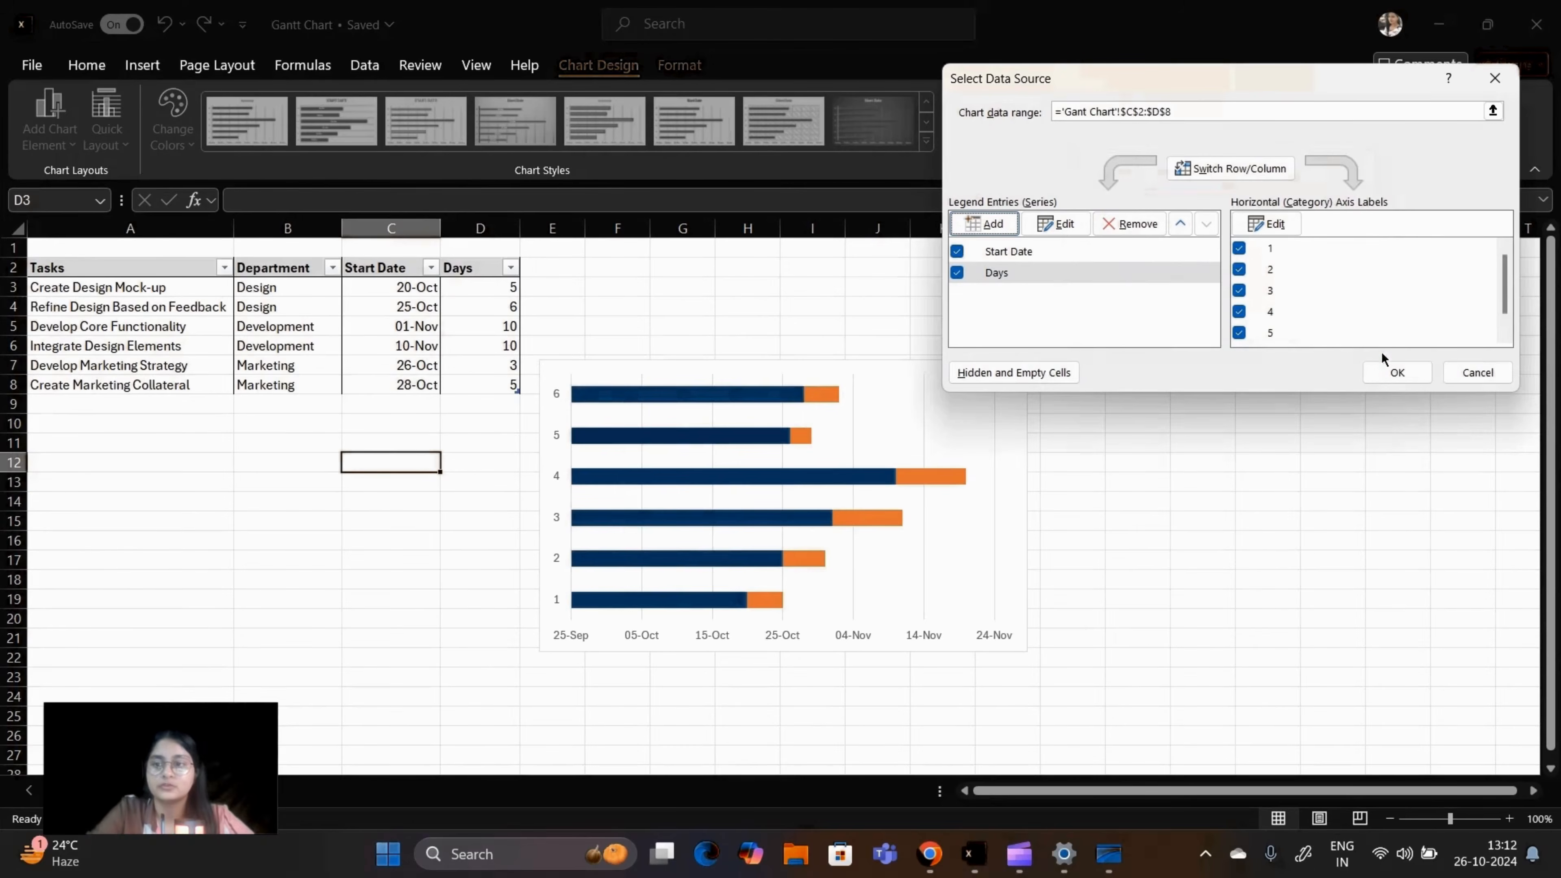
left_click(1392, 366)
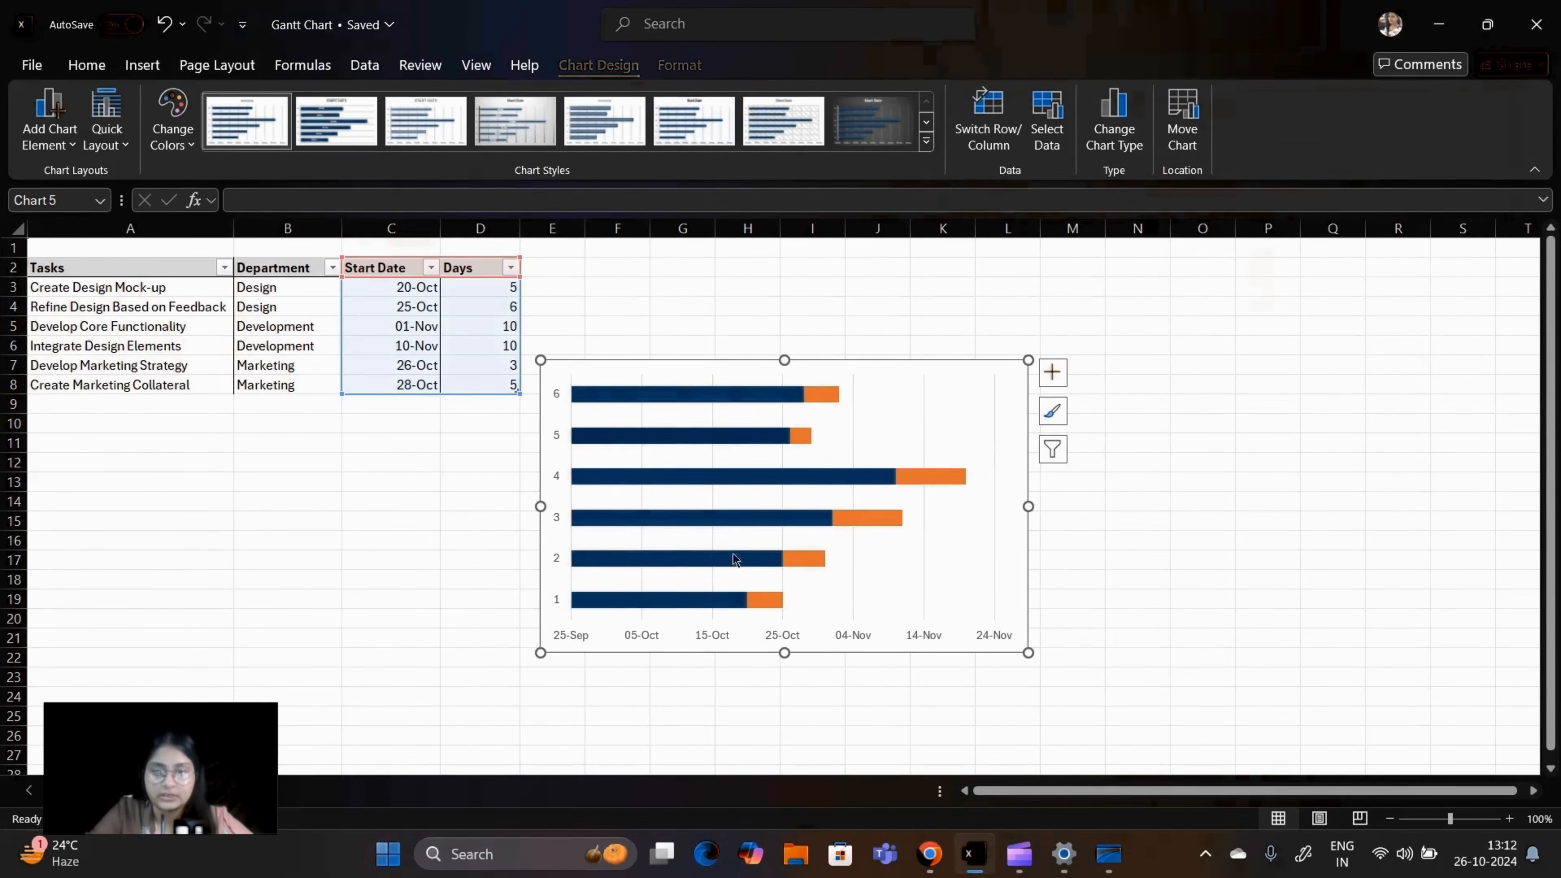
Step: Use the task names in A3:A8 as the chart's category axis labels and enlarge the chart to span columns E to R
right_click(710, 373)
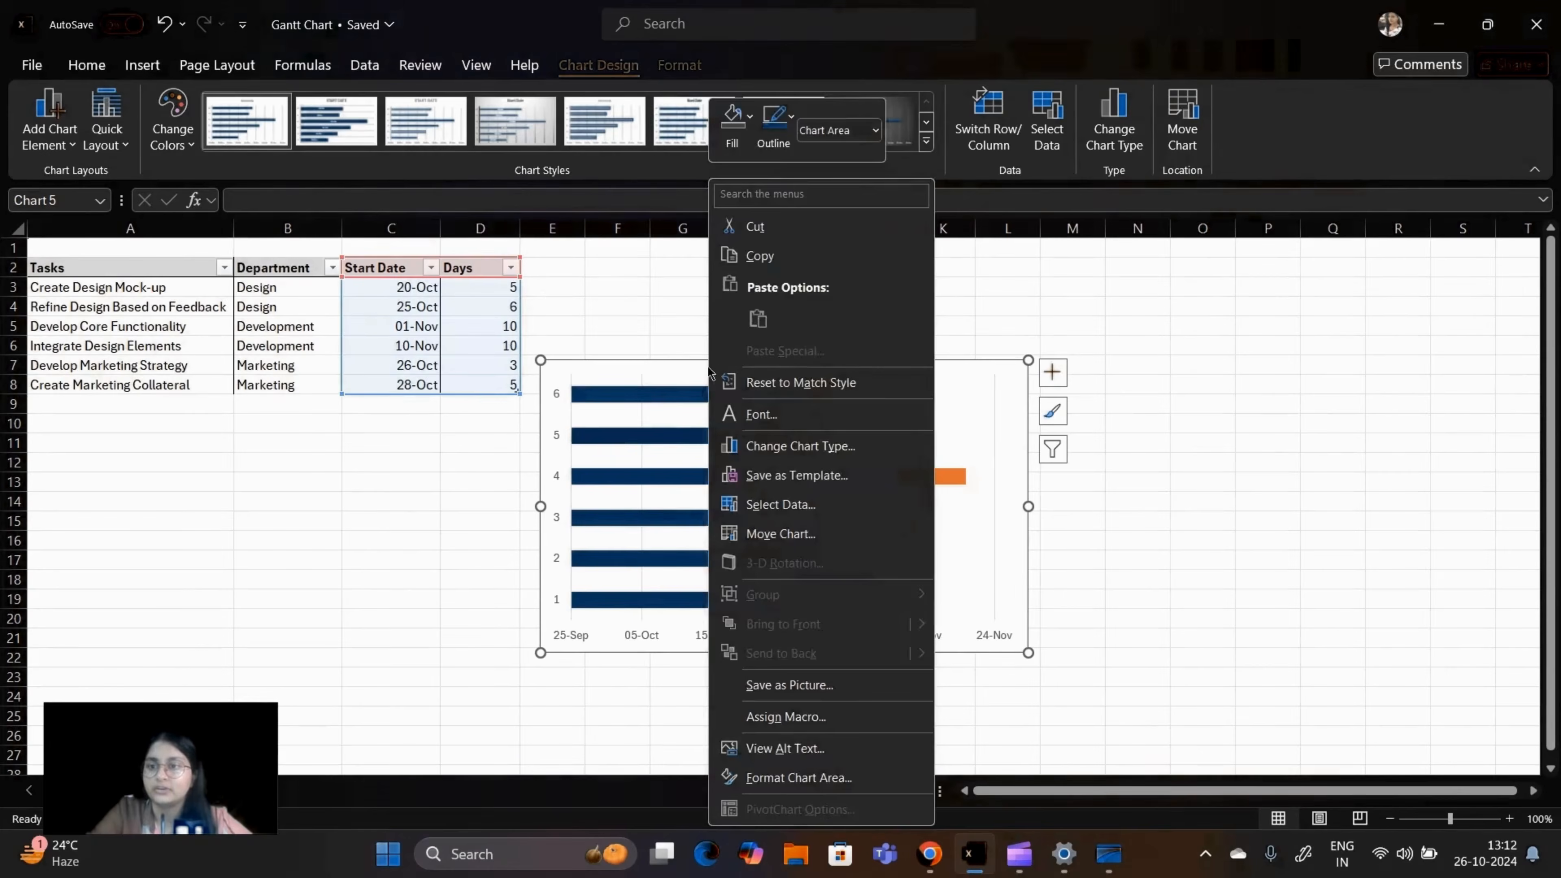
left_click(833, 515)
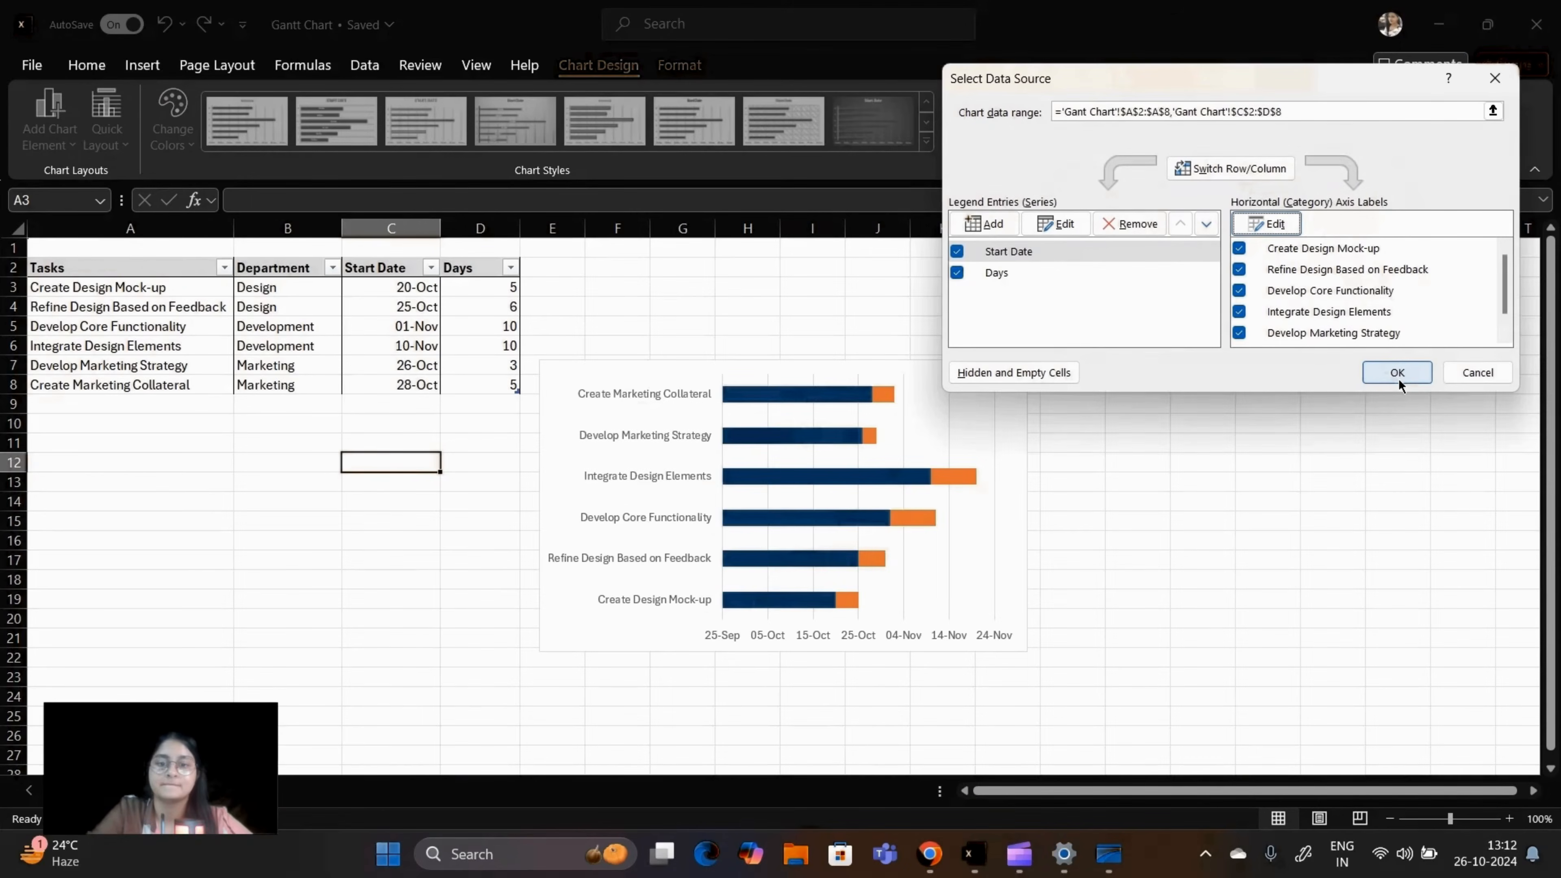
left_click(1399, 378)
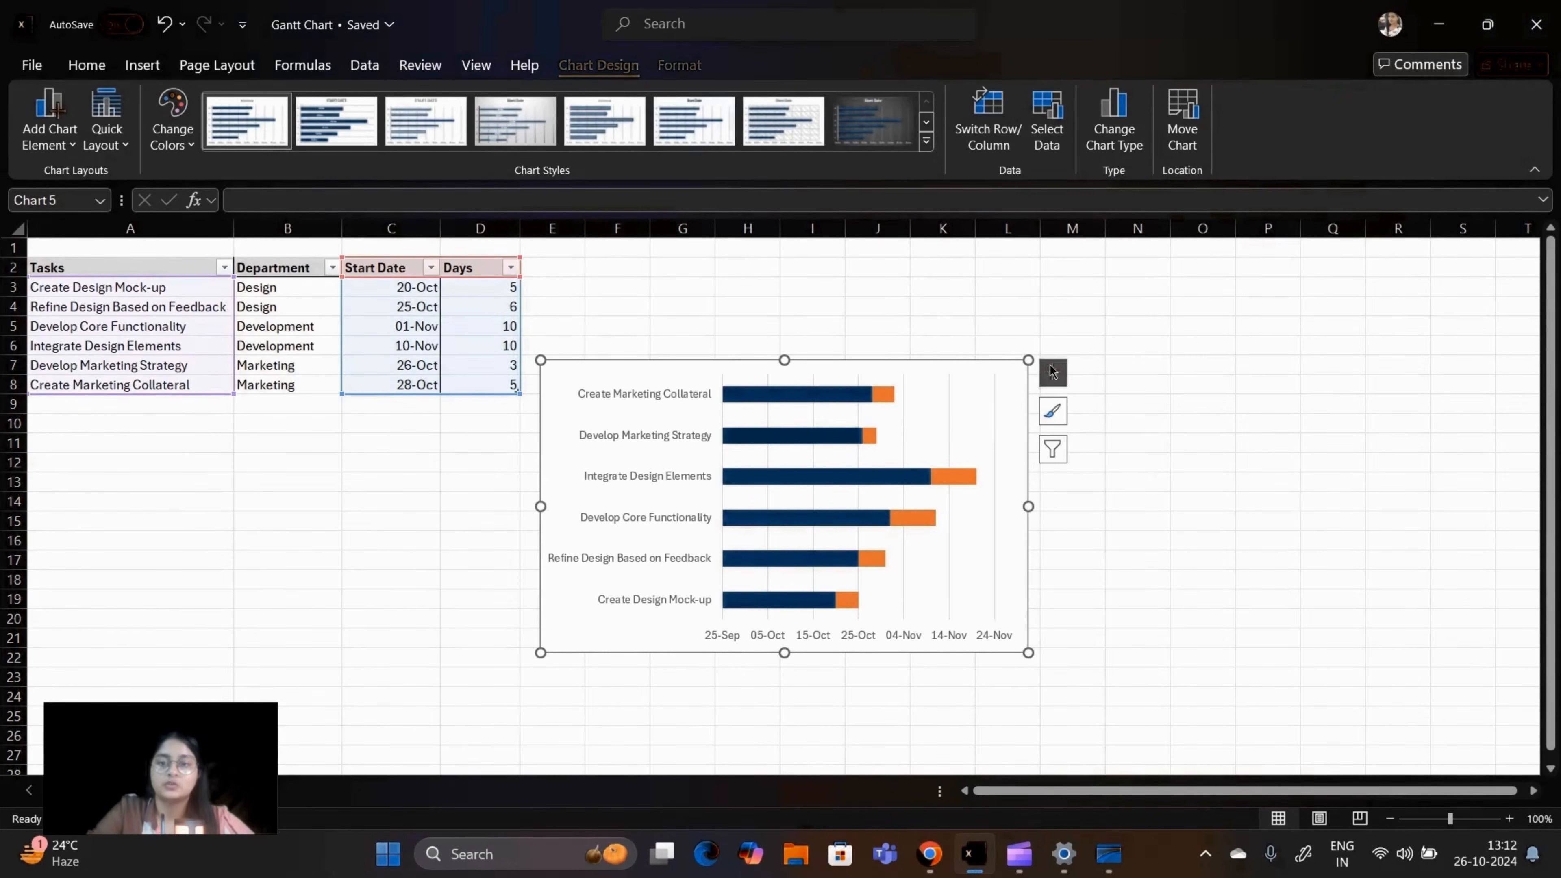
left_click_drag(1028, 361, 1134, 261)
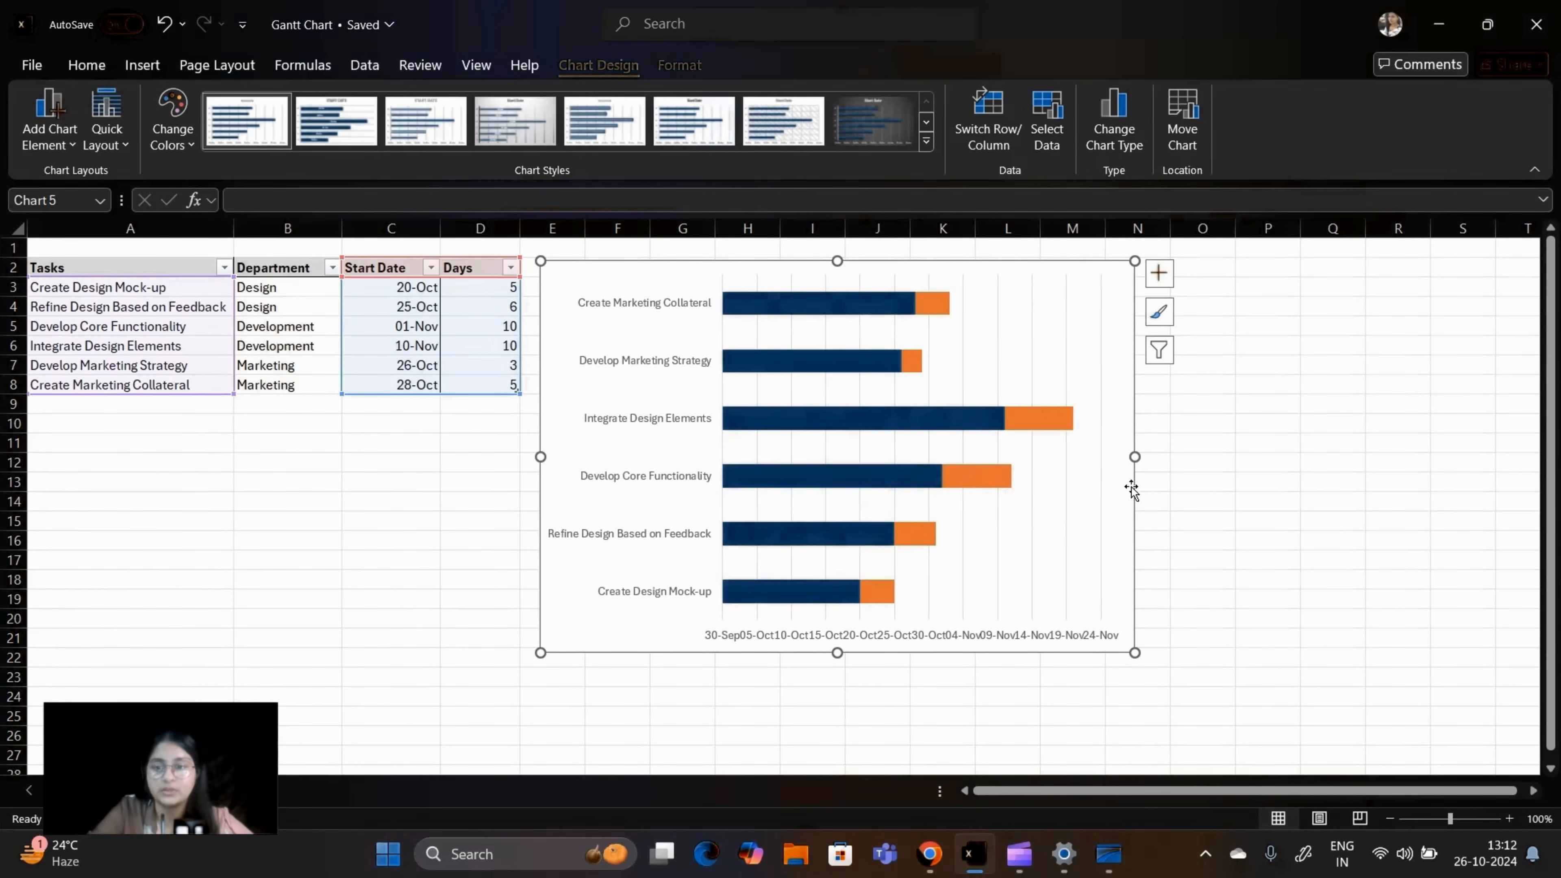
left_click_drag(1135, 653, 1404, 657)
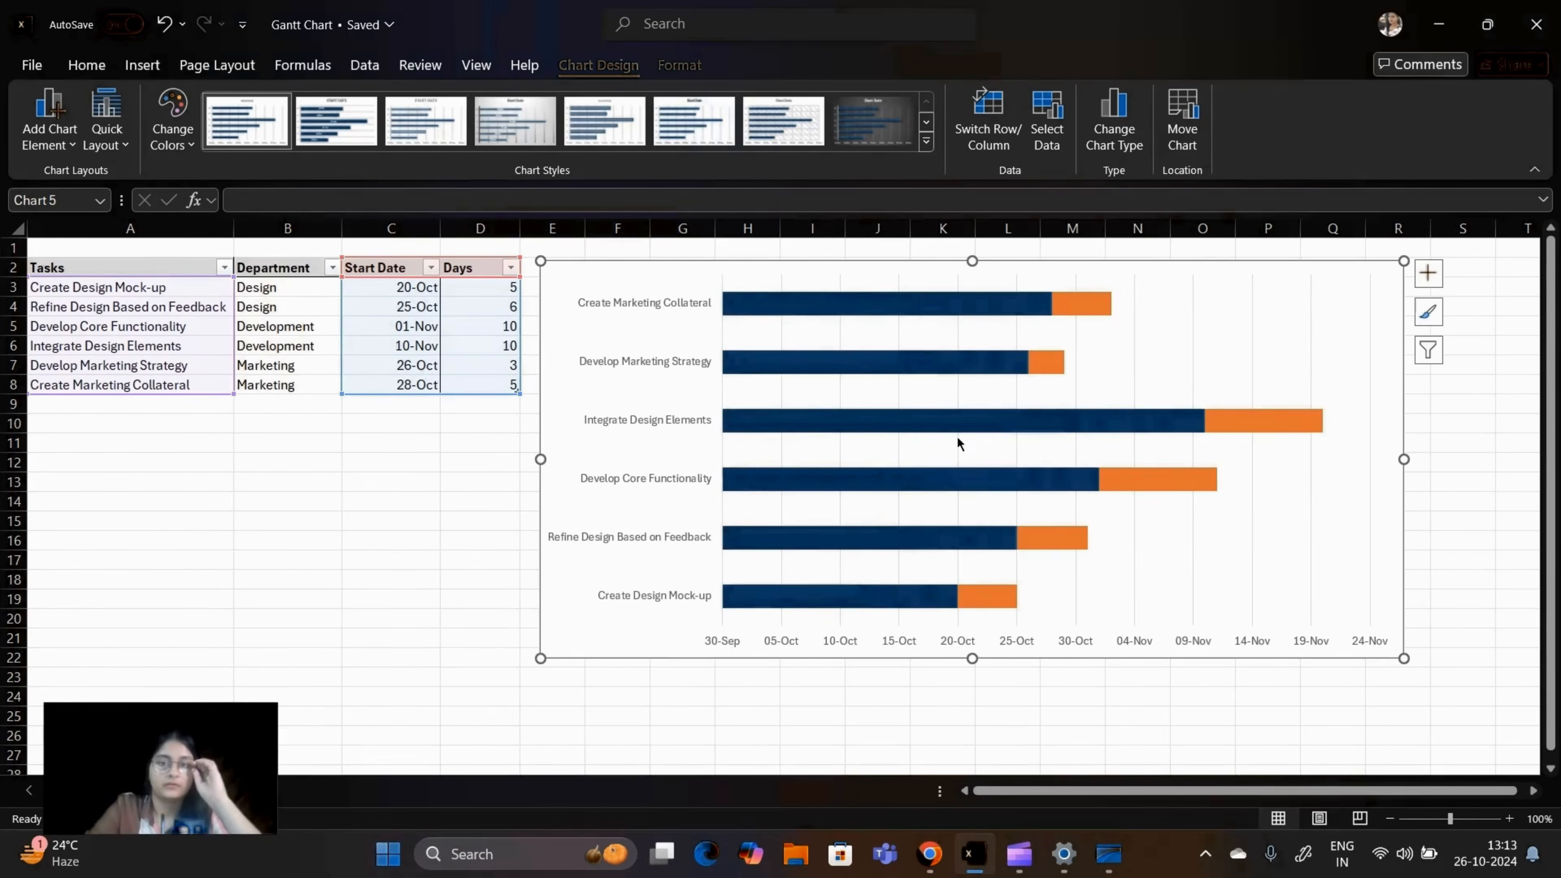
Step: Hide the blue Start Date bars by giving the series no fill and no border line
right_click(876, 302)
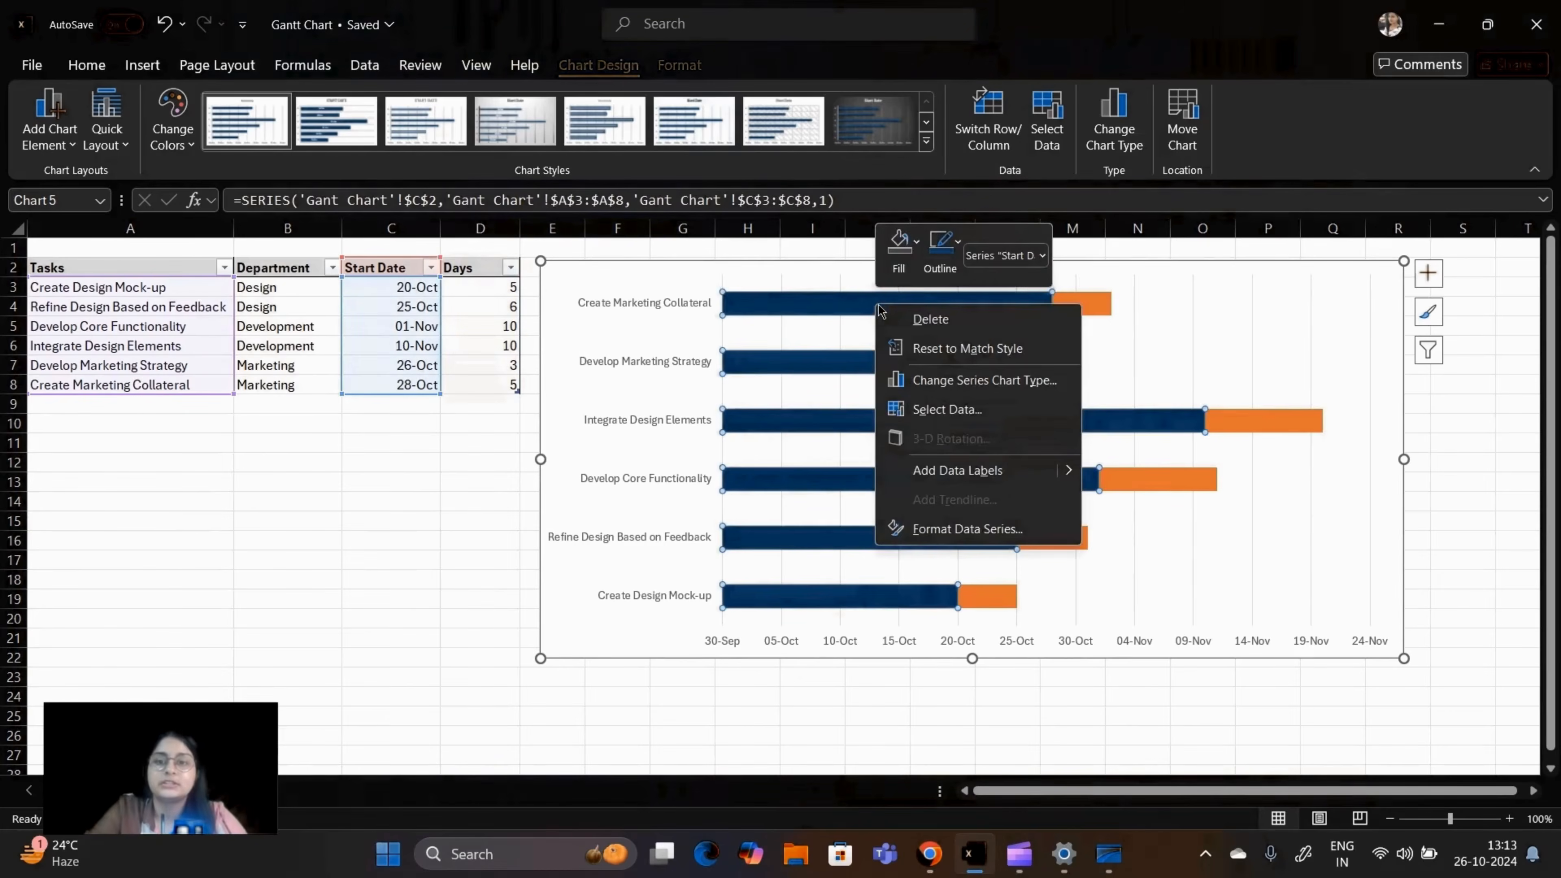
left_click(908, 257)
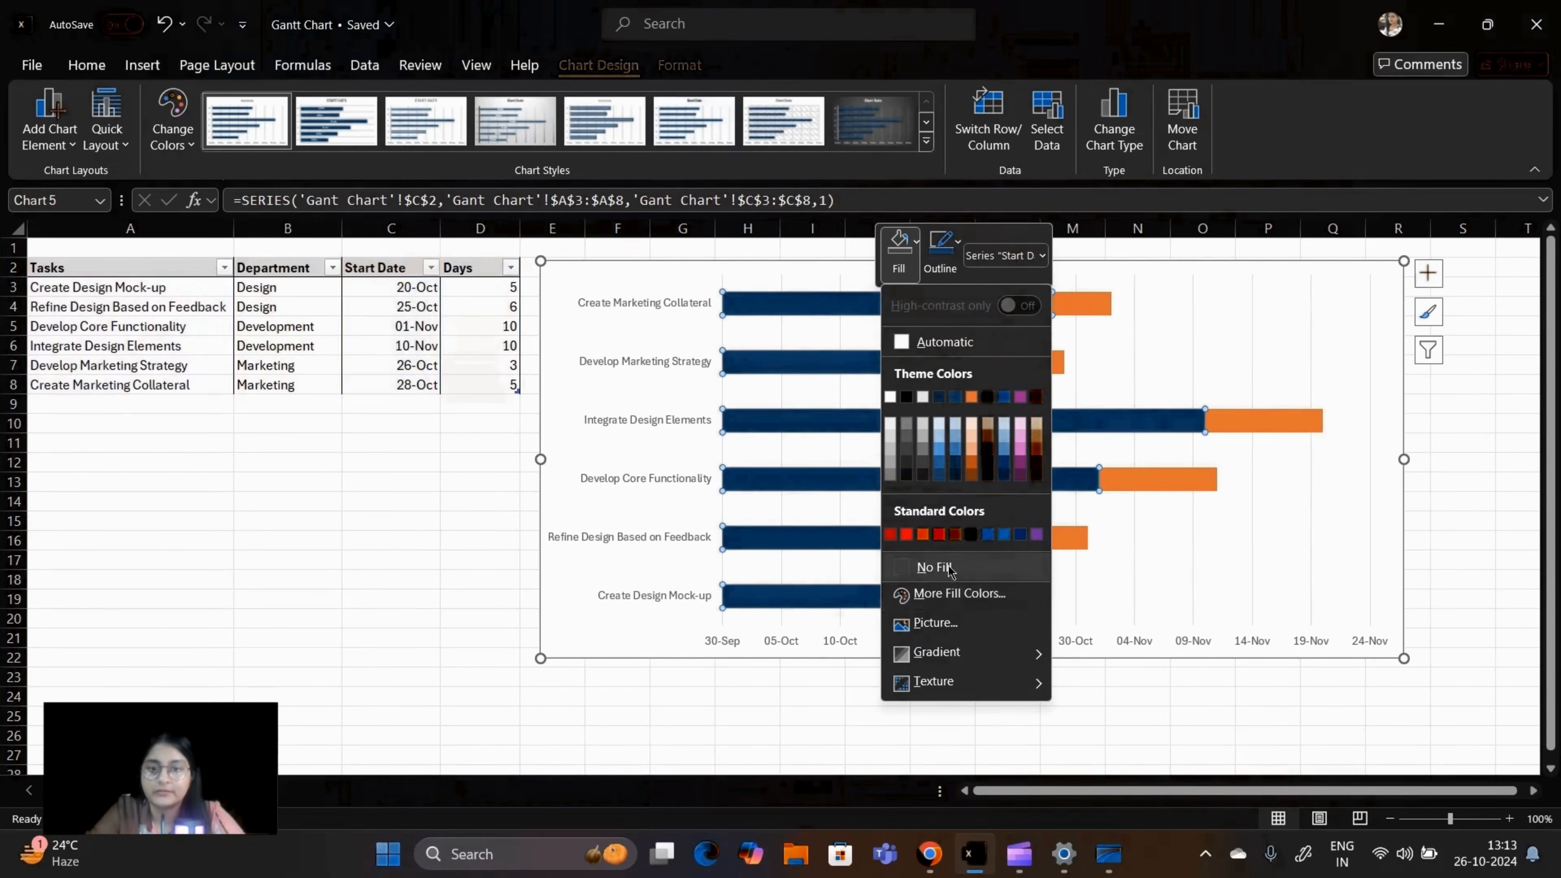
left_click(922, 565)
right_click(846, 303)
left_click(885, 522)
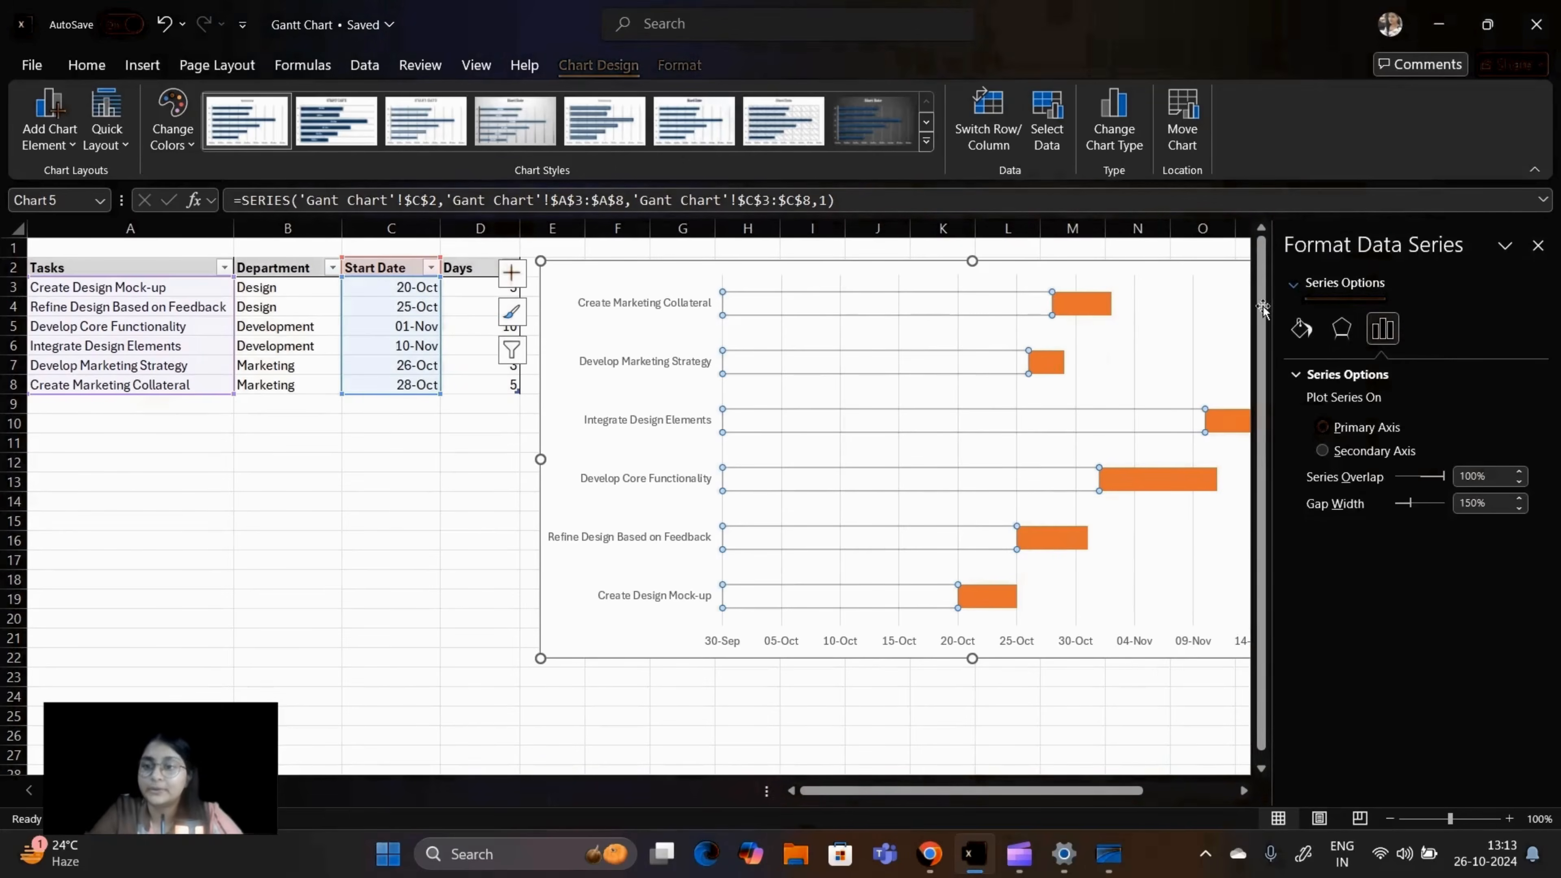
left_click(1301, 330)
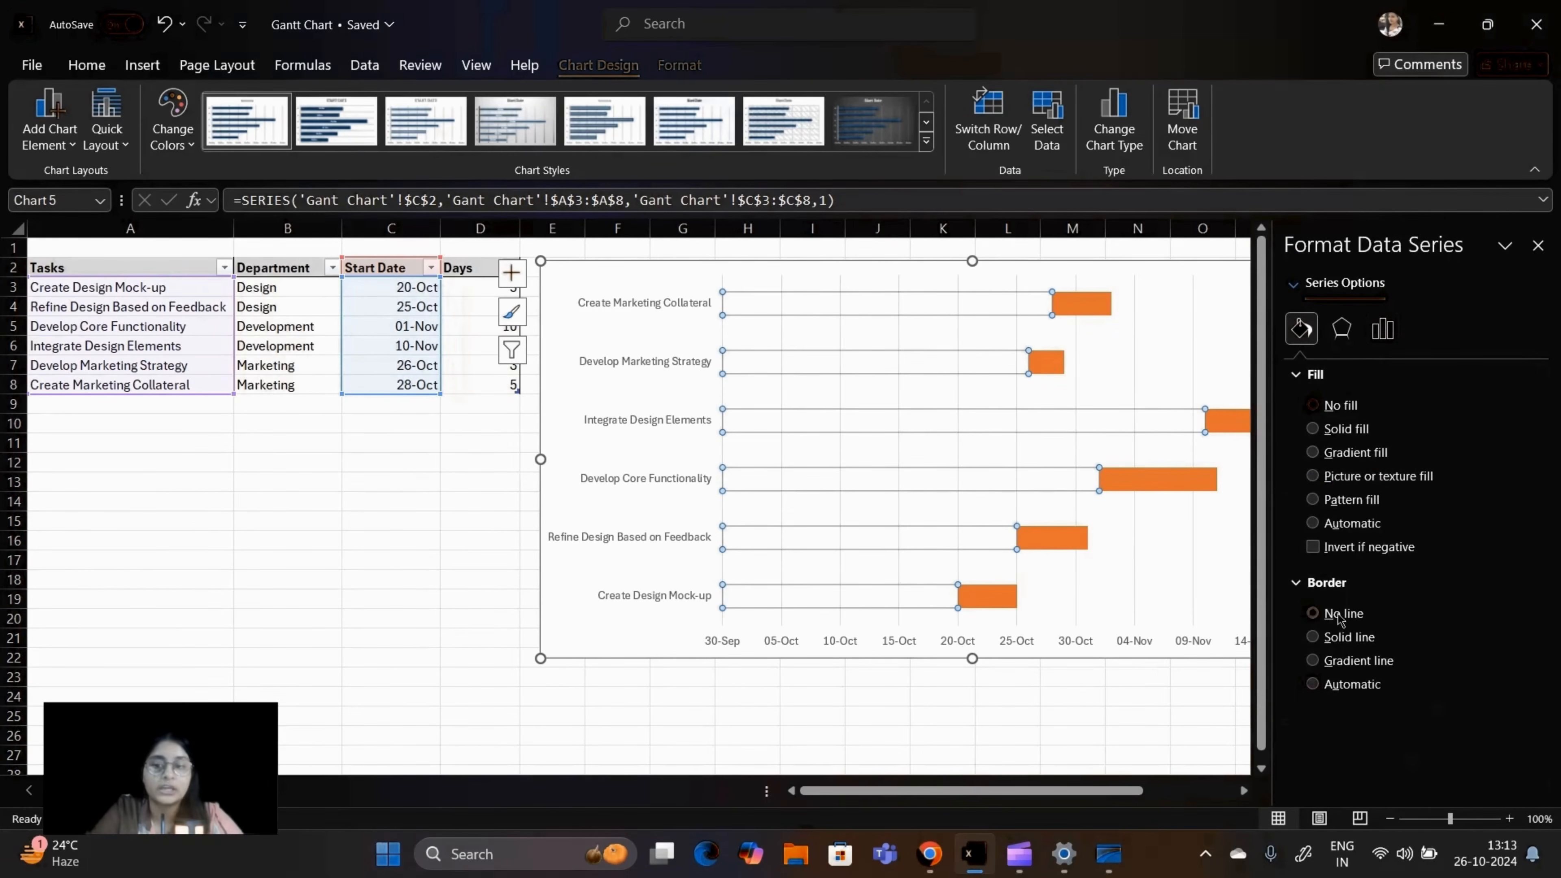
left_click(1156, 736)
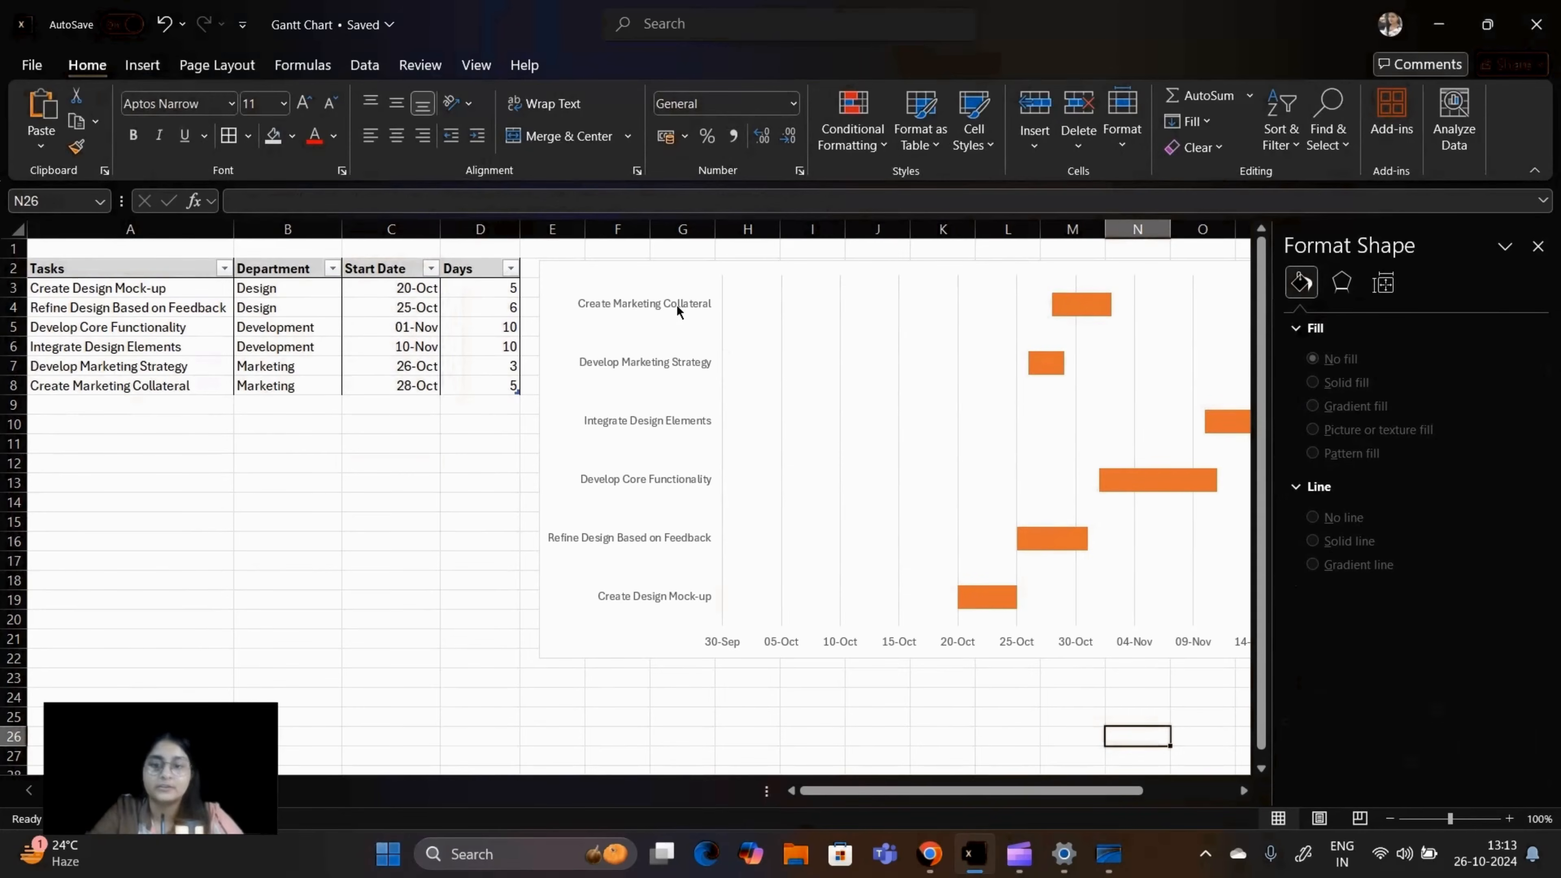
Step: Calculate the earliest start date in cell A11 with the formula =MIN(Table1[Start Date])
left_click(705, 646)
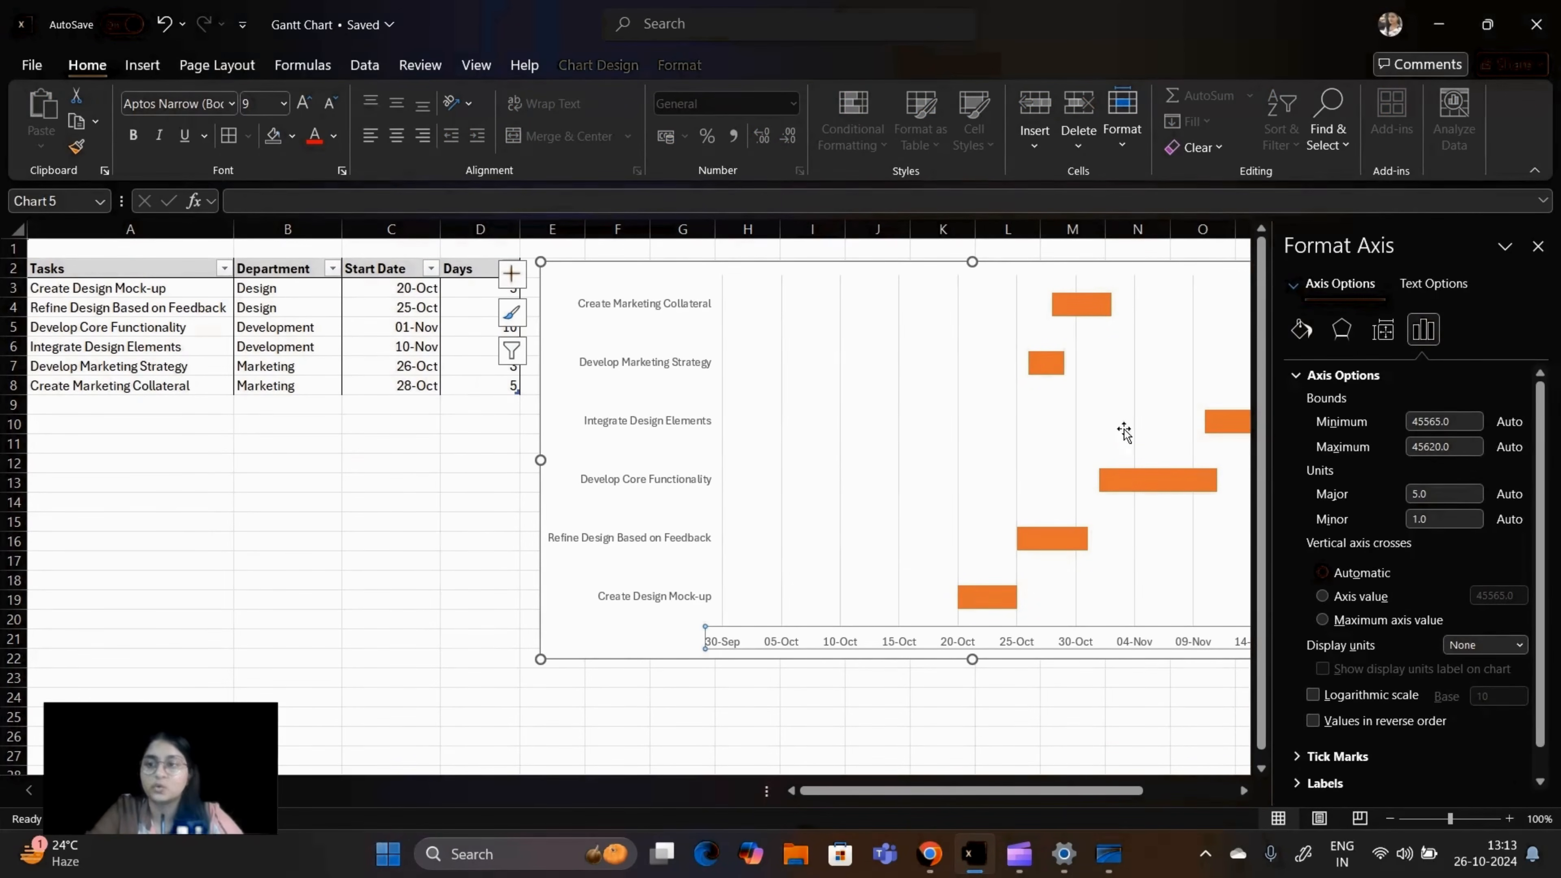
left_click(1536, 249)
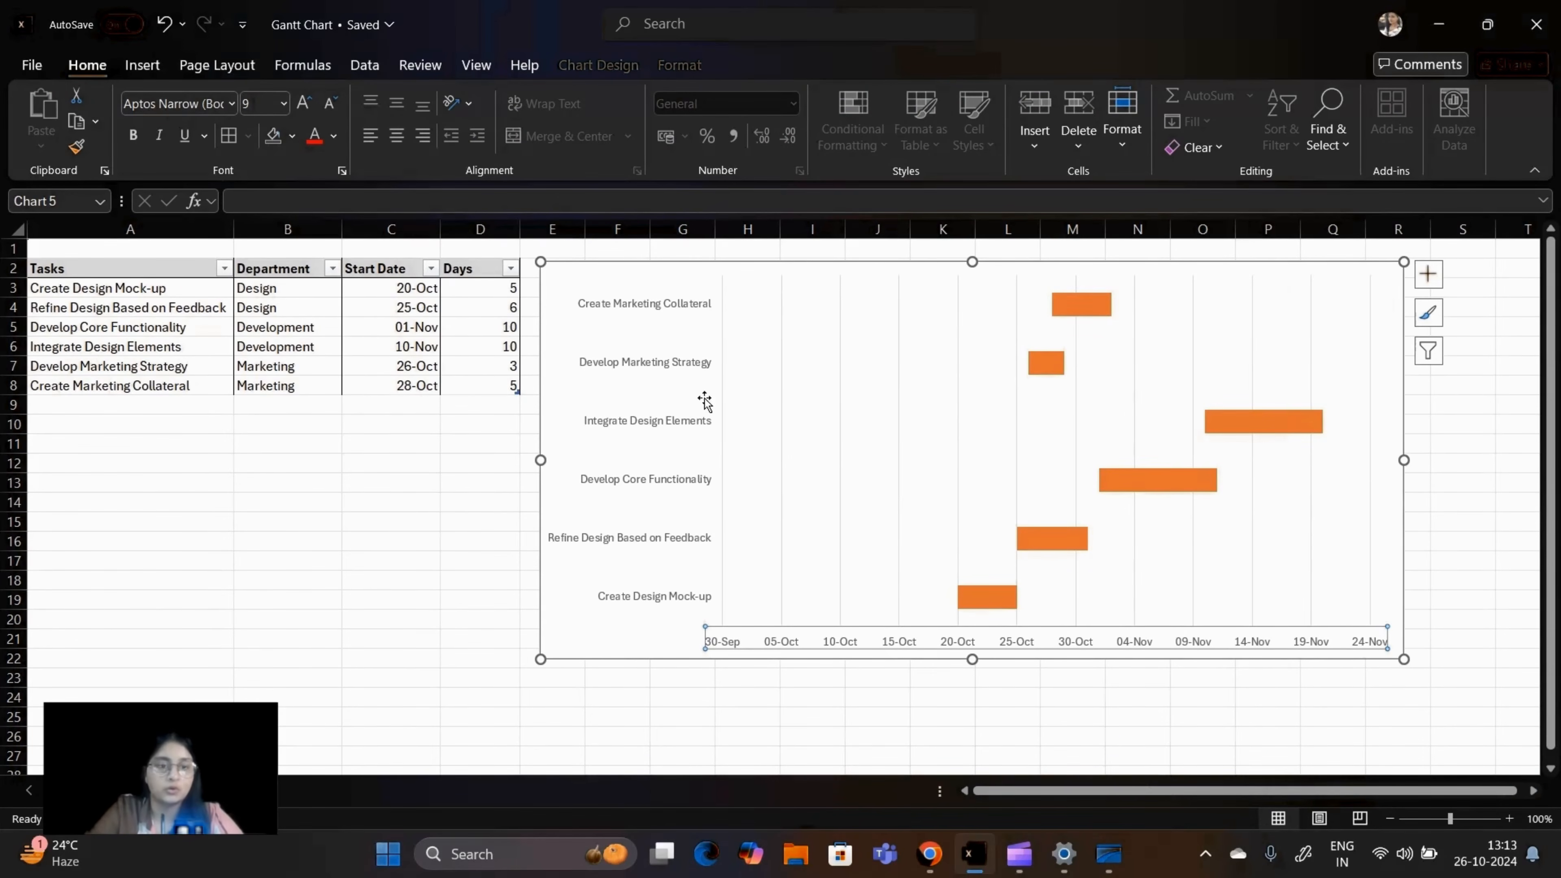
left_click(207, 447)
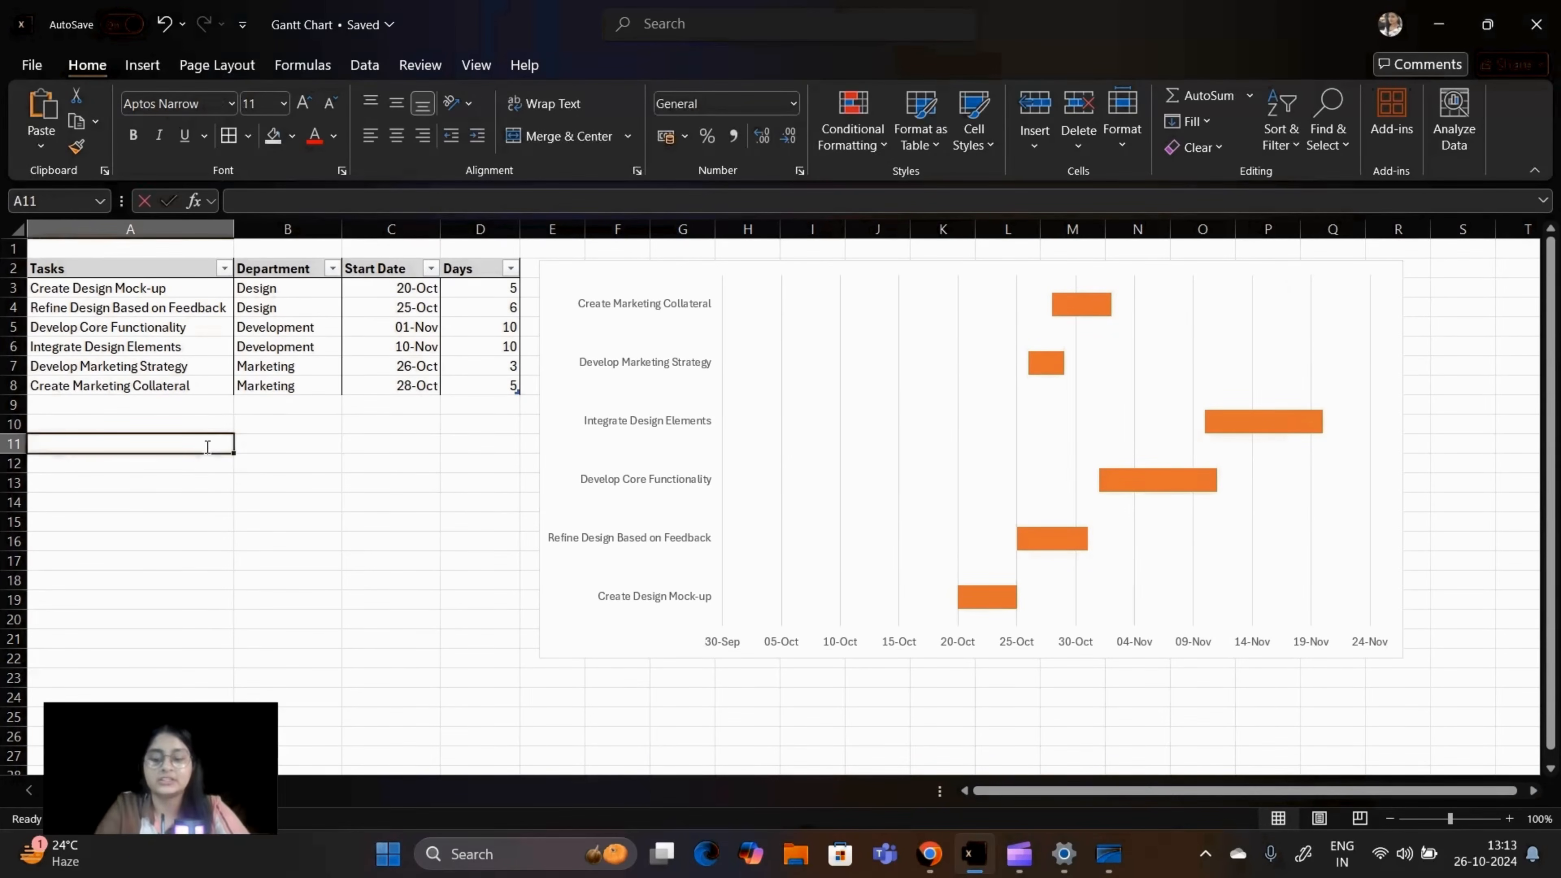
type("=MIN(")
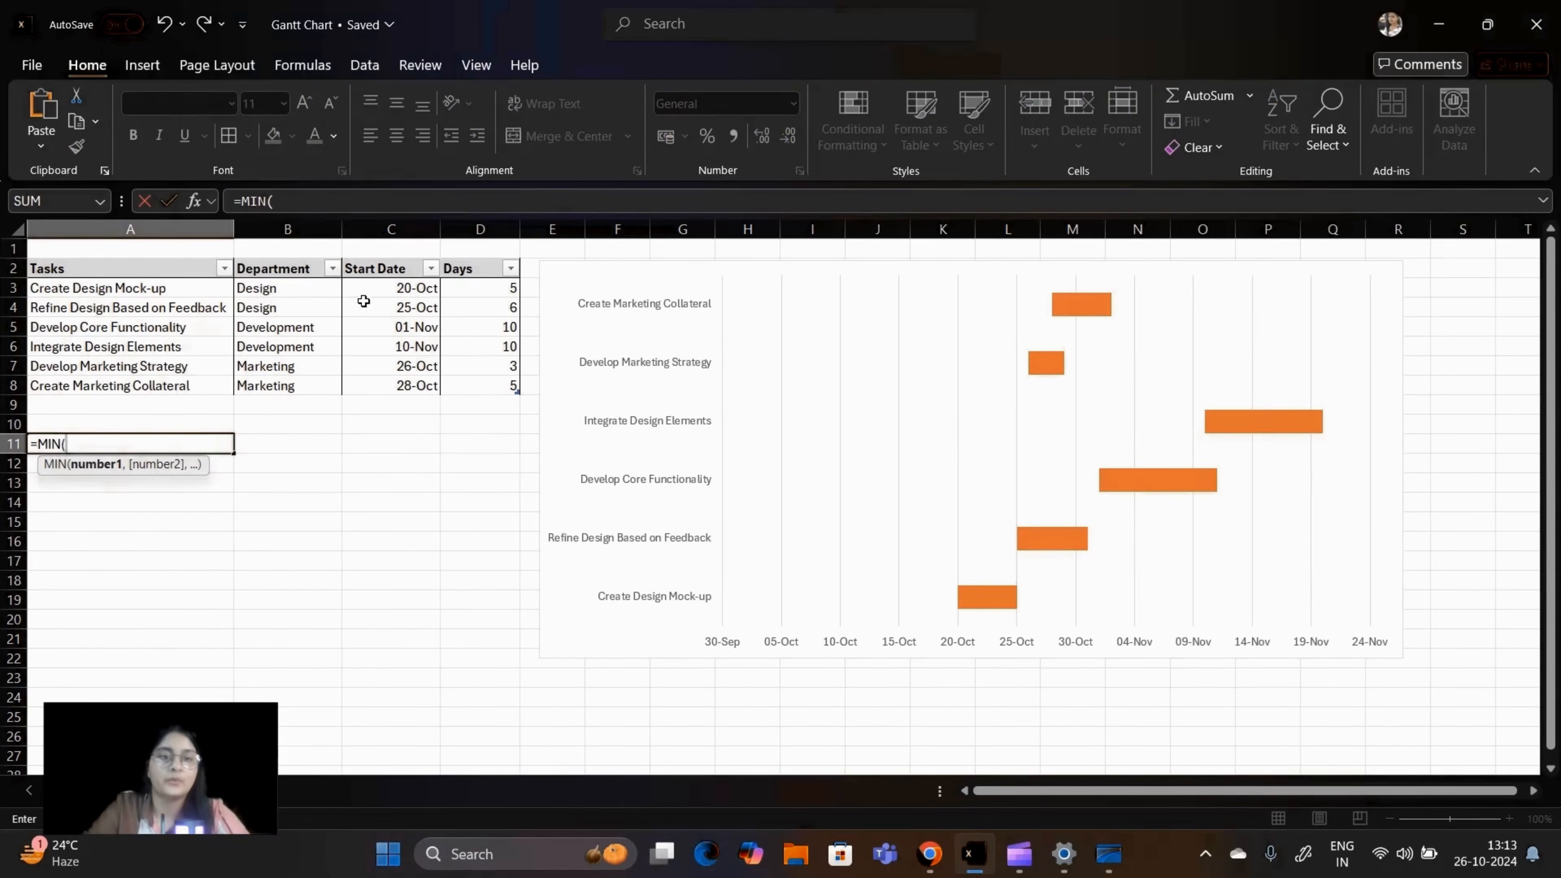
left_click(382, 287)
key("ctrl+shift+Down")
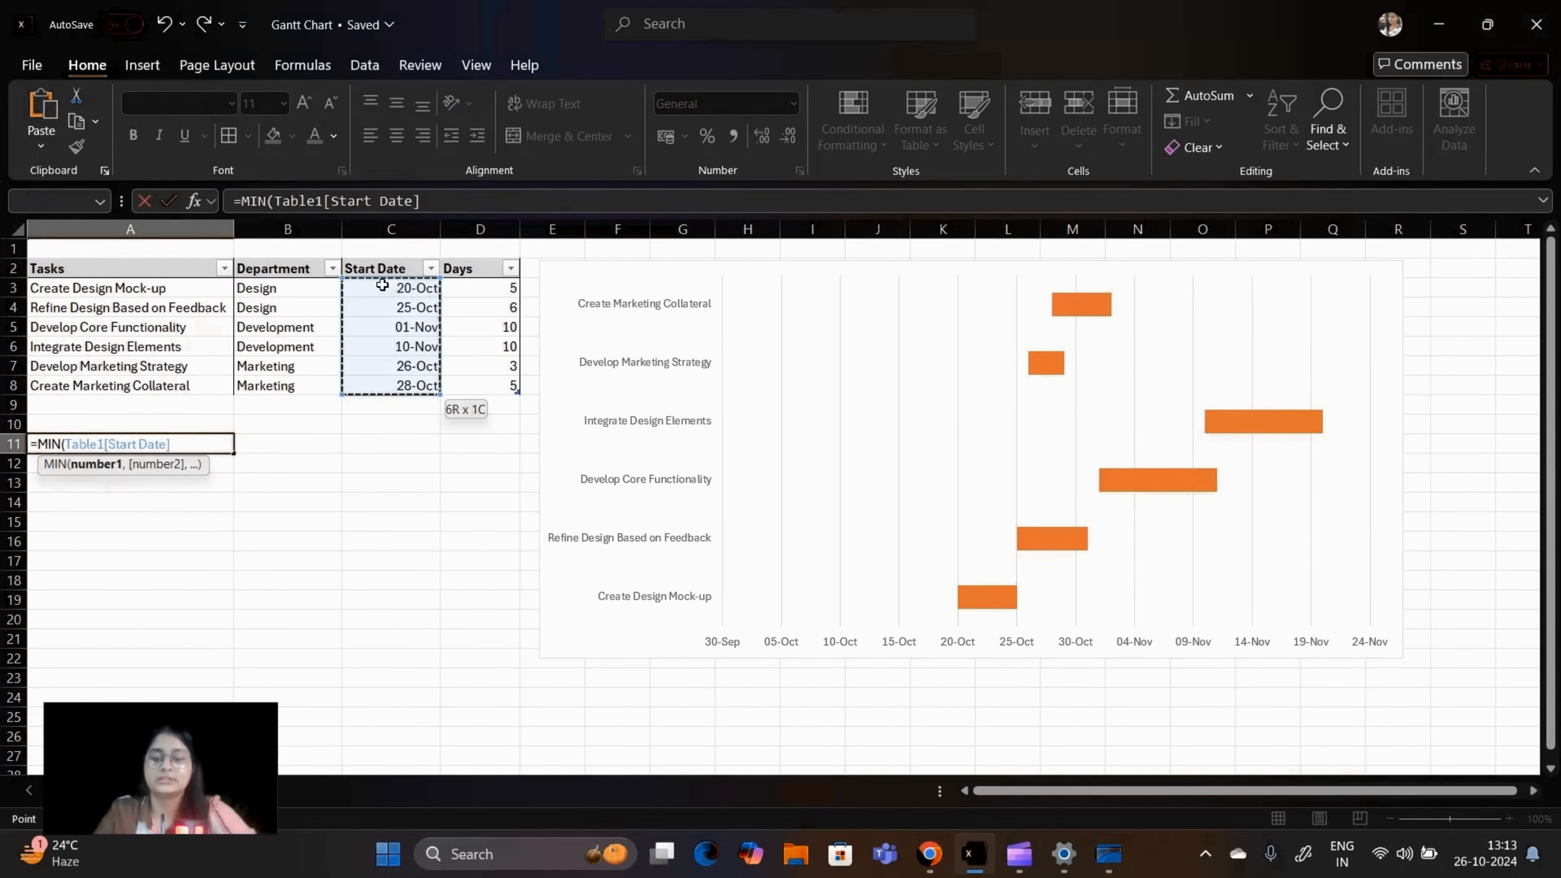
key("Return")
left_click(198, 444)
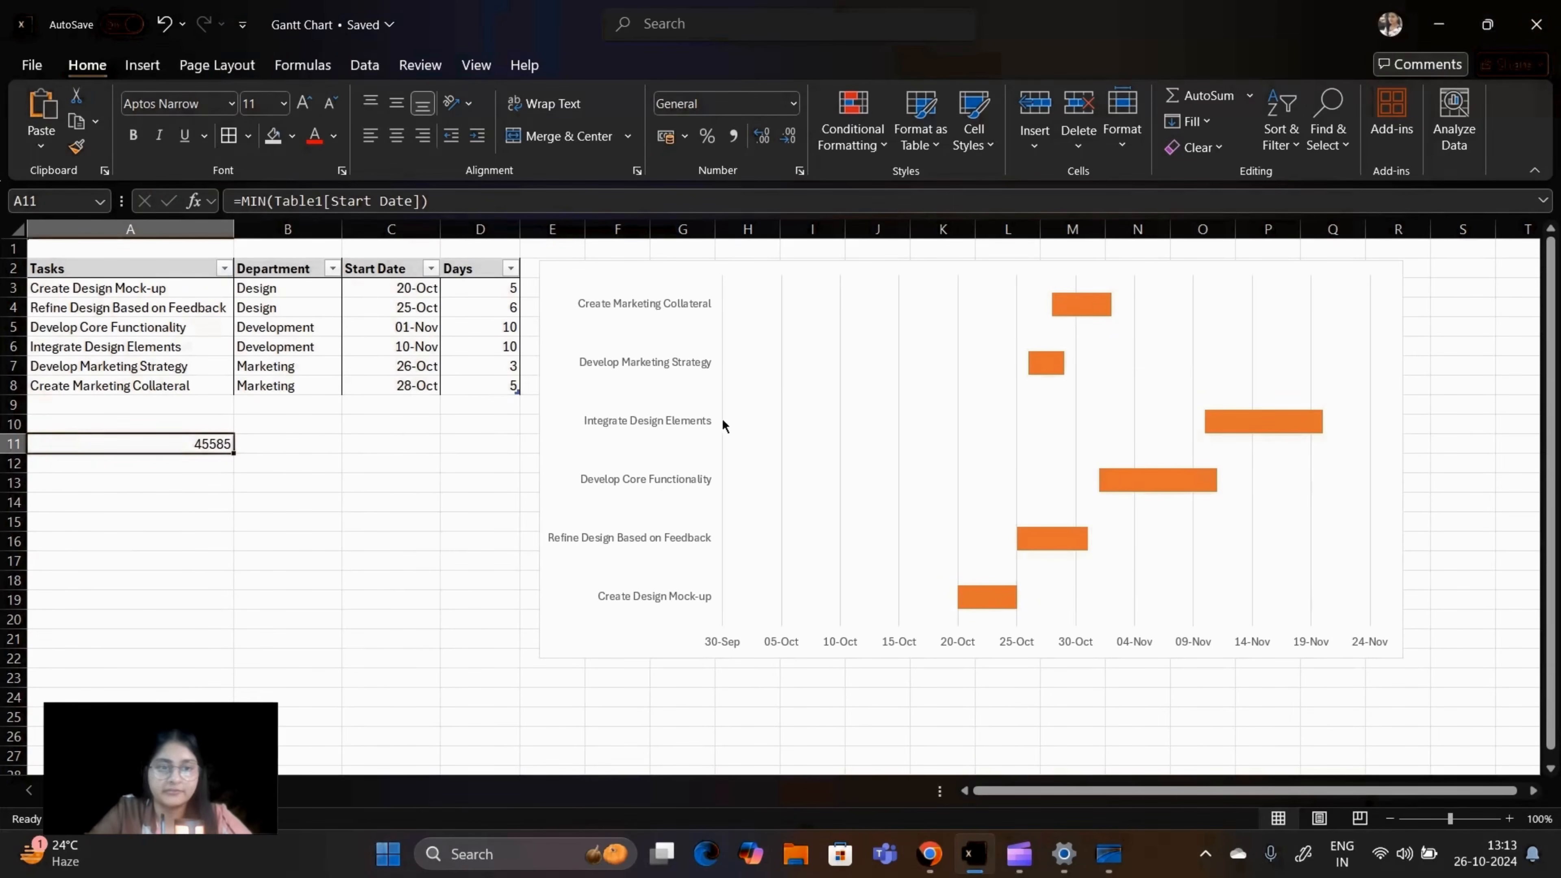
Step: Set the minimum bound of the chart's horizontal date axis to 45585 and close the axis formatting options
left_click(849, 641)
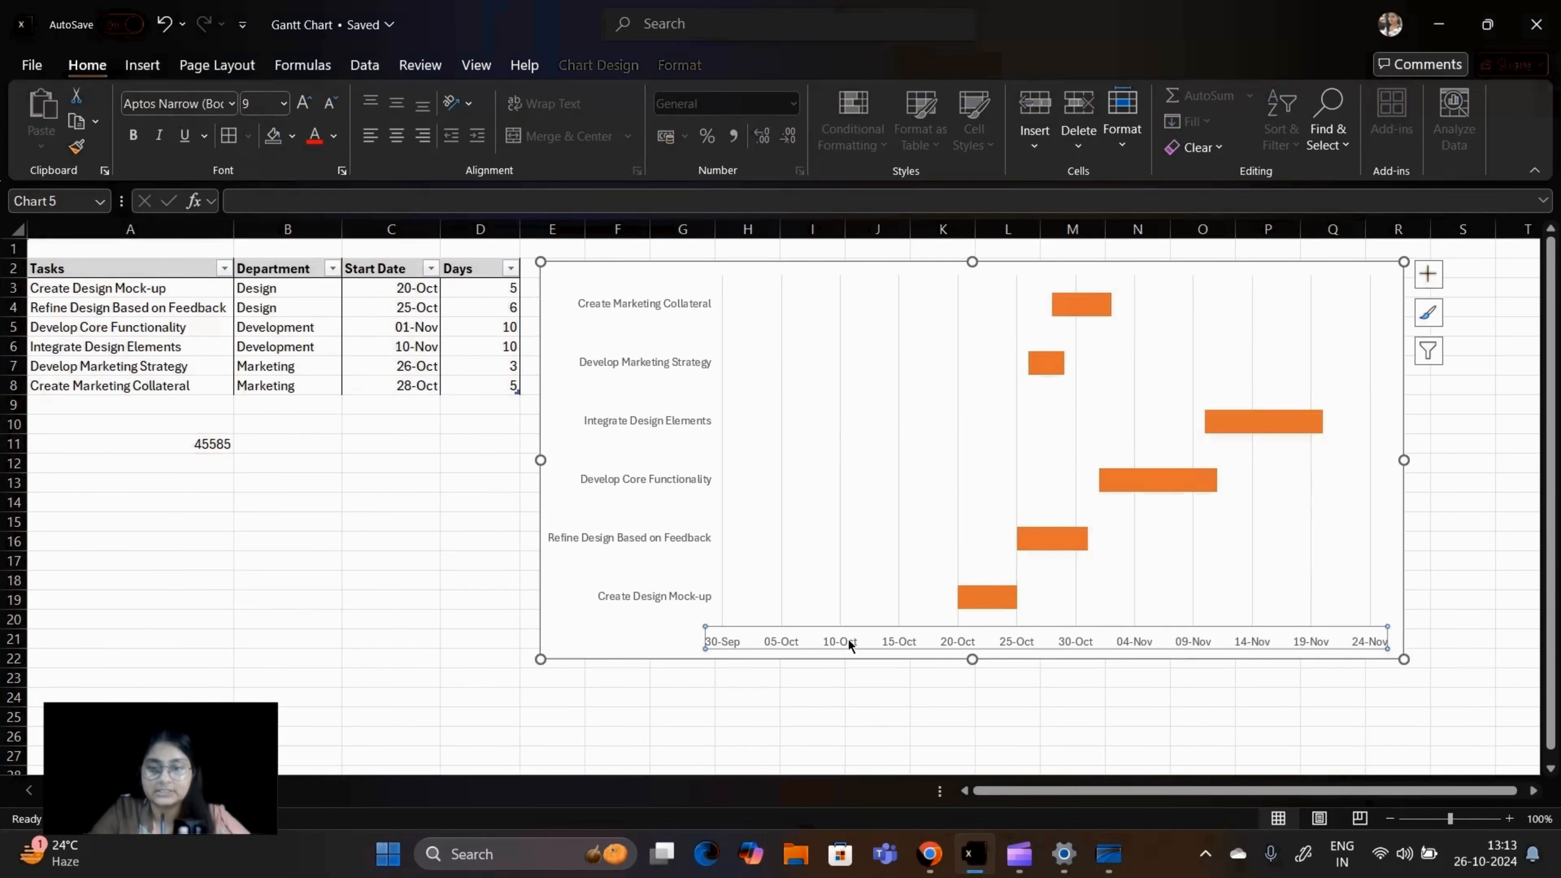
right_click(848, 638)
left_click(915, 626)
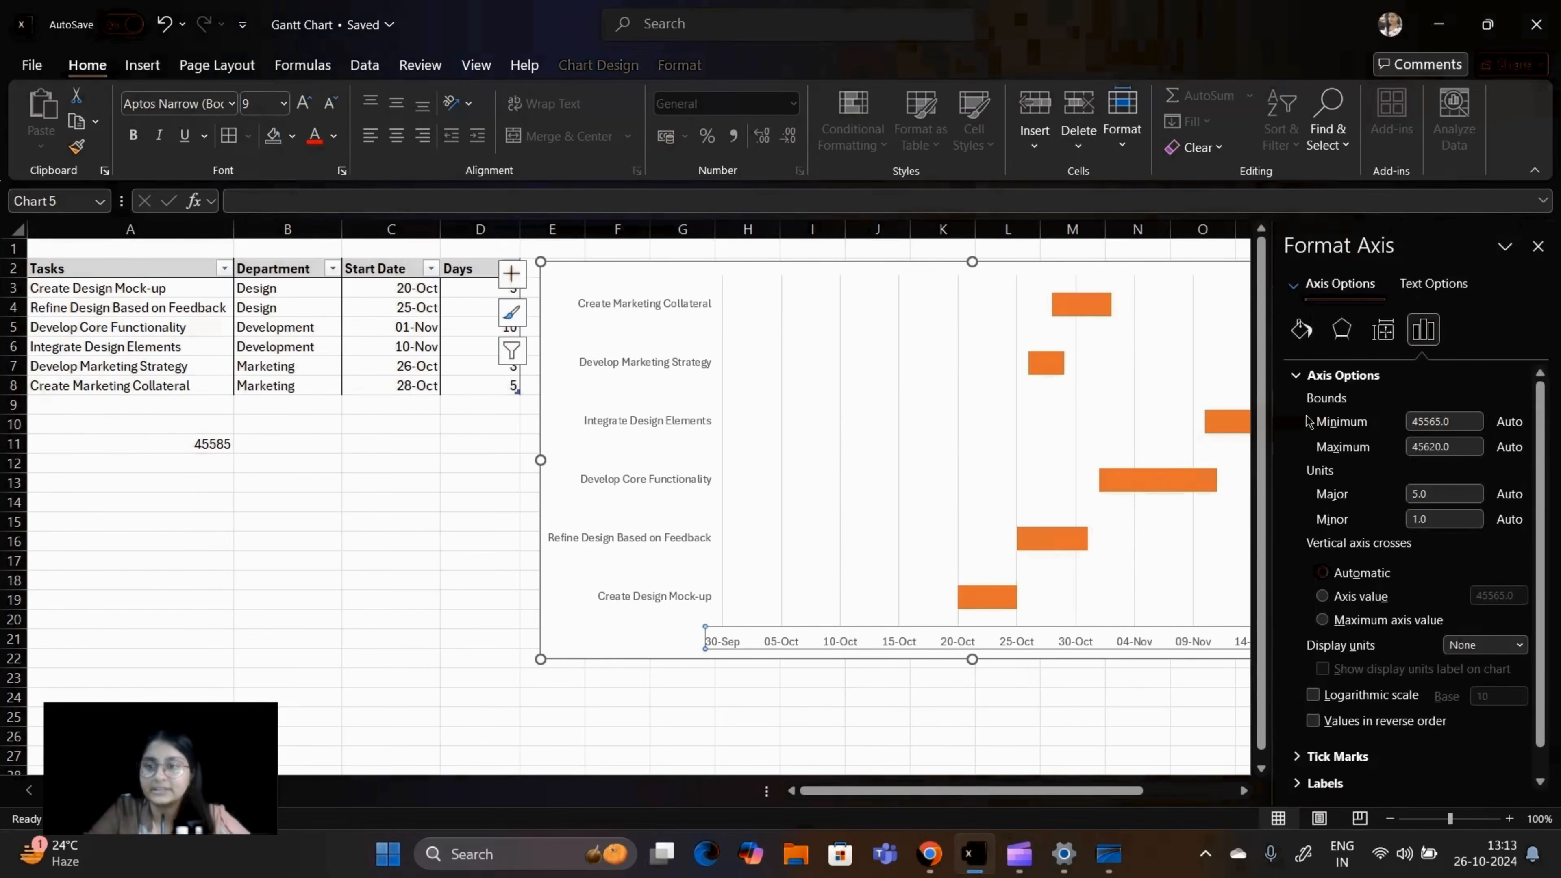
left_click(1458, 423)
key("BackSpace")
key("BackSpace")
key("BackSpace")
key("BackSpace")
key("BackSpace")
key("BackSpace")
key("BackSpace")
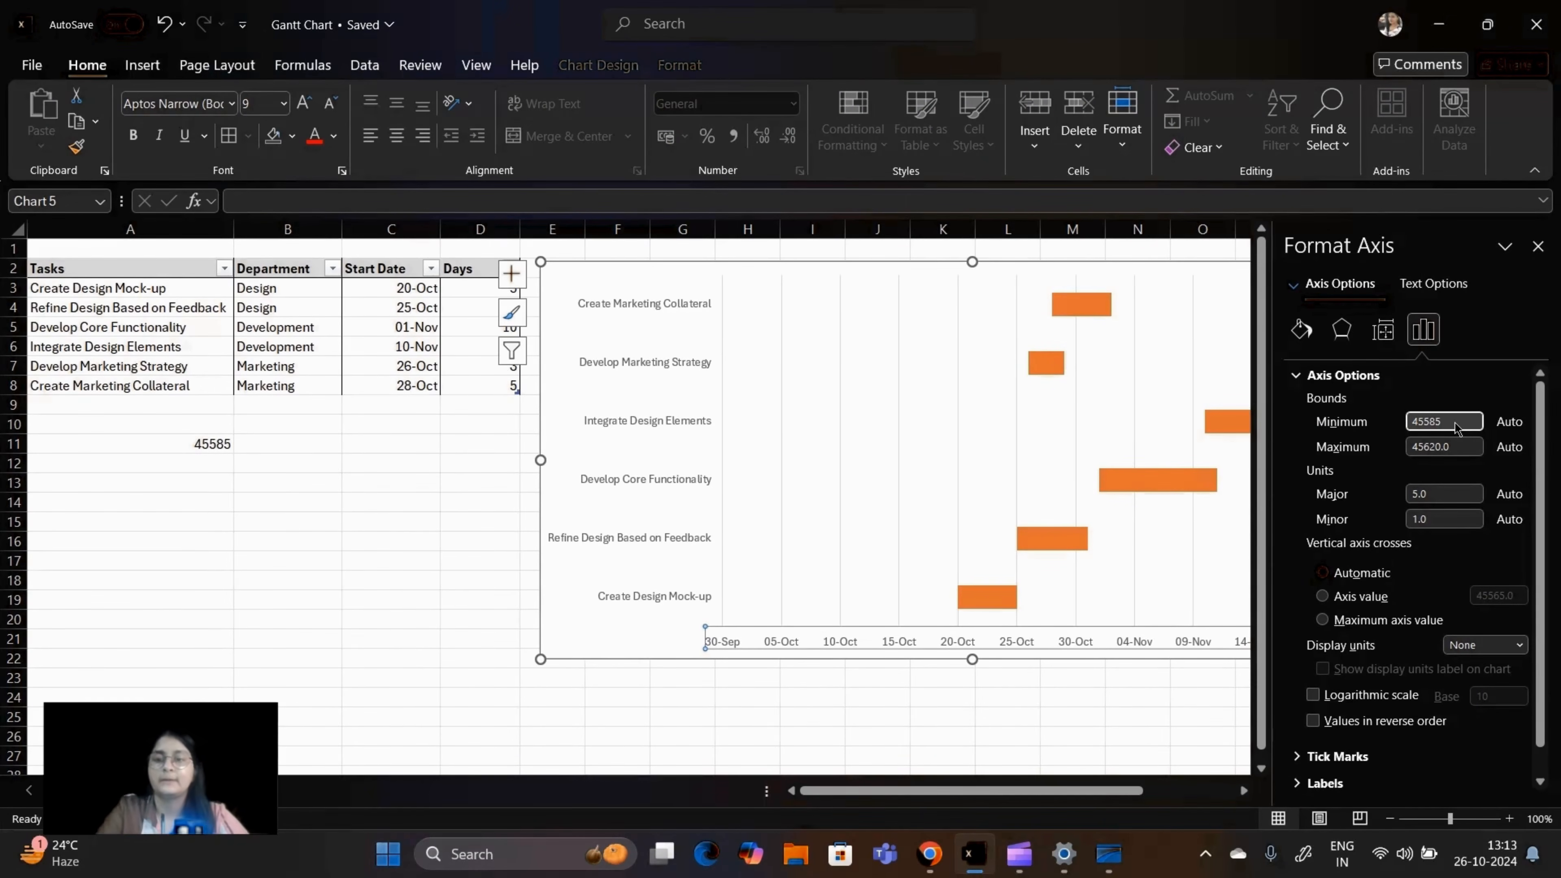
key("Return")
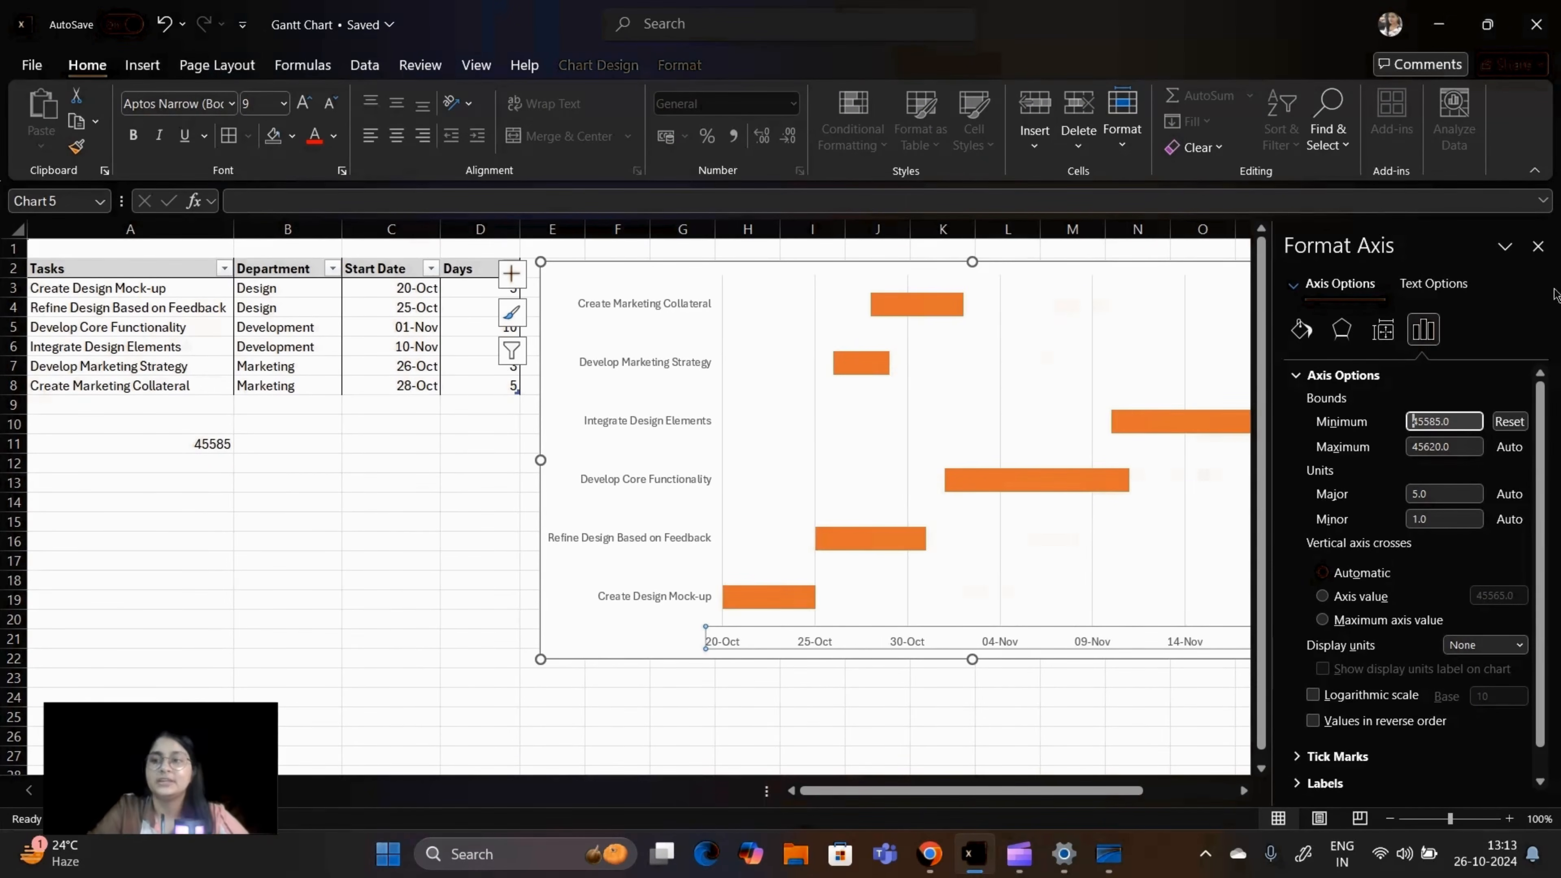
left_click(1538, 246)
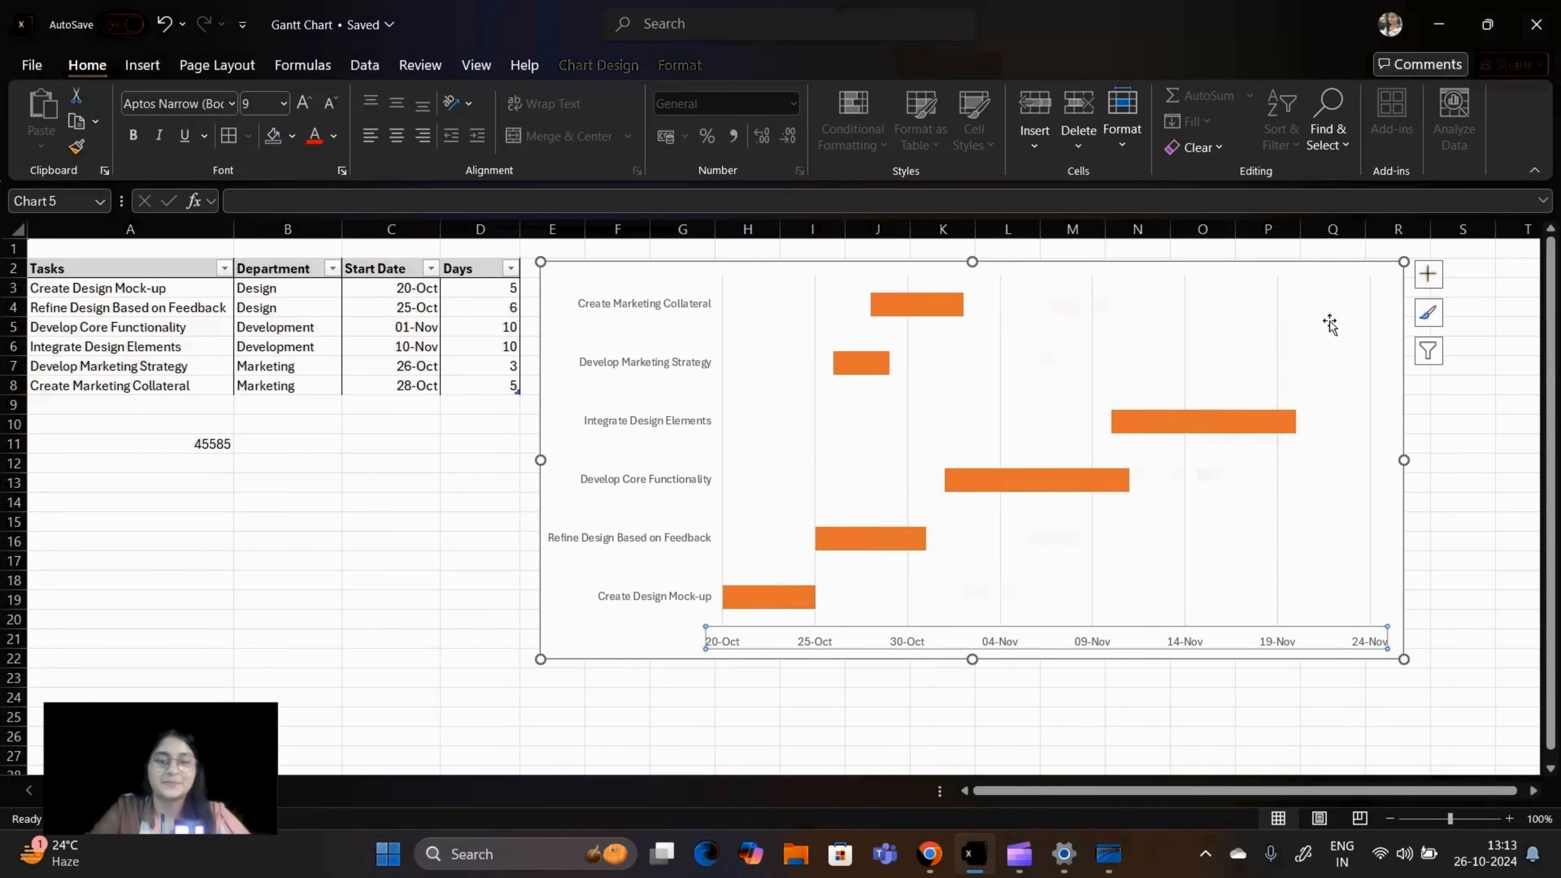
left_click(474, 580)
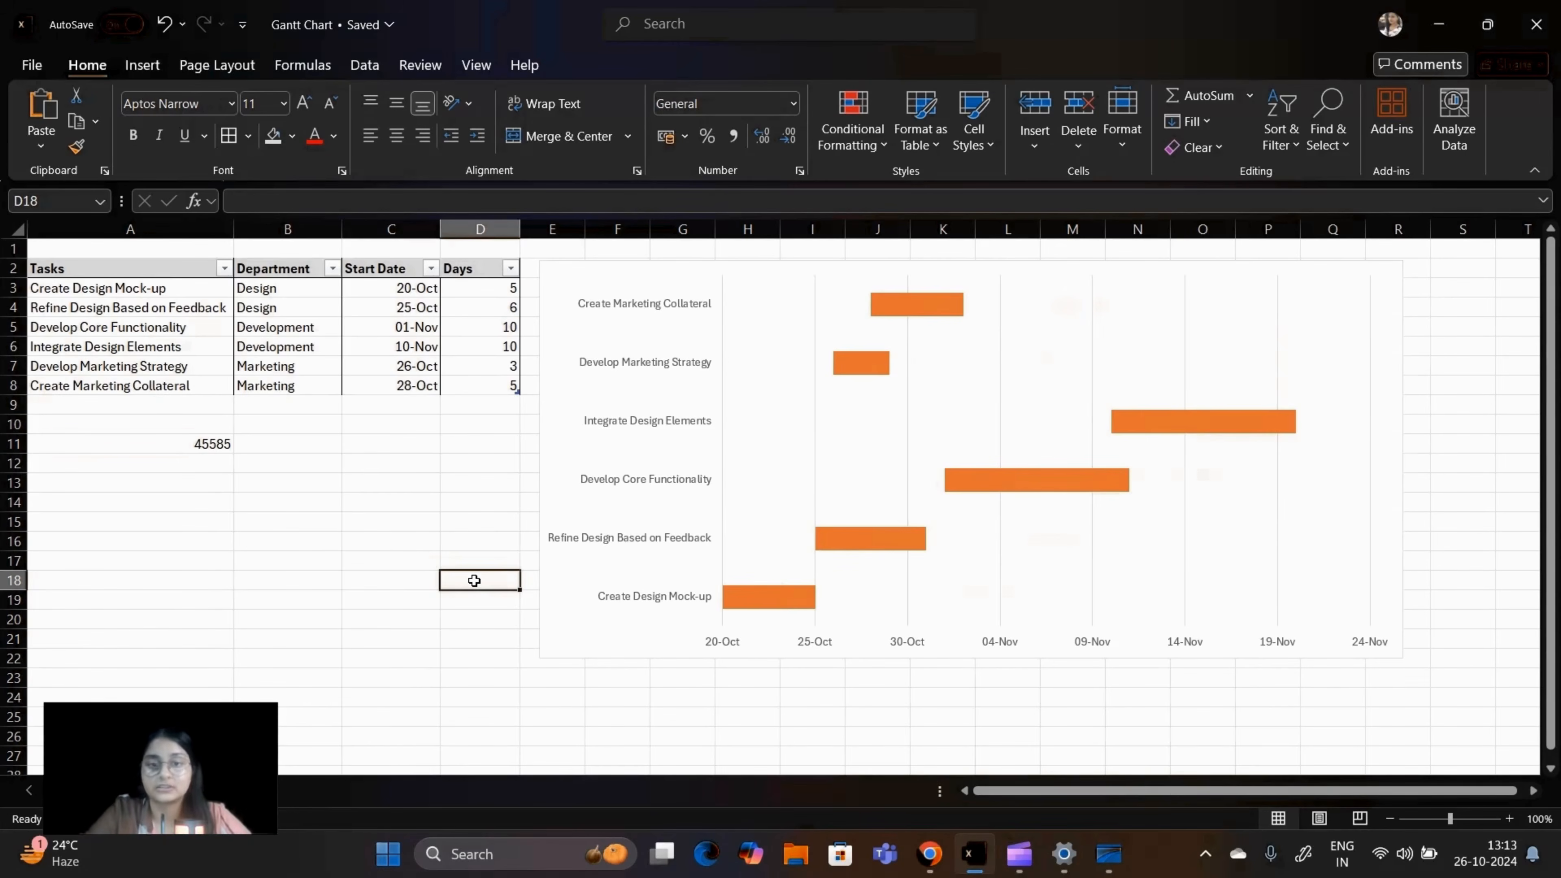
Step: Make the chart's vertical task axis a text axis with its axis position on tick marks
left_click(672, 465)
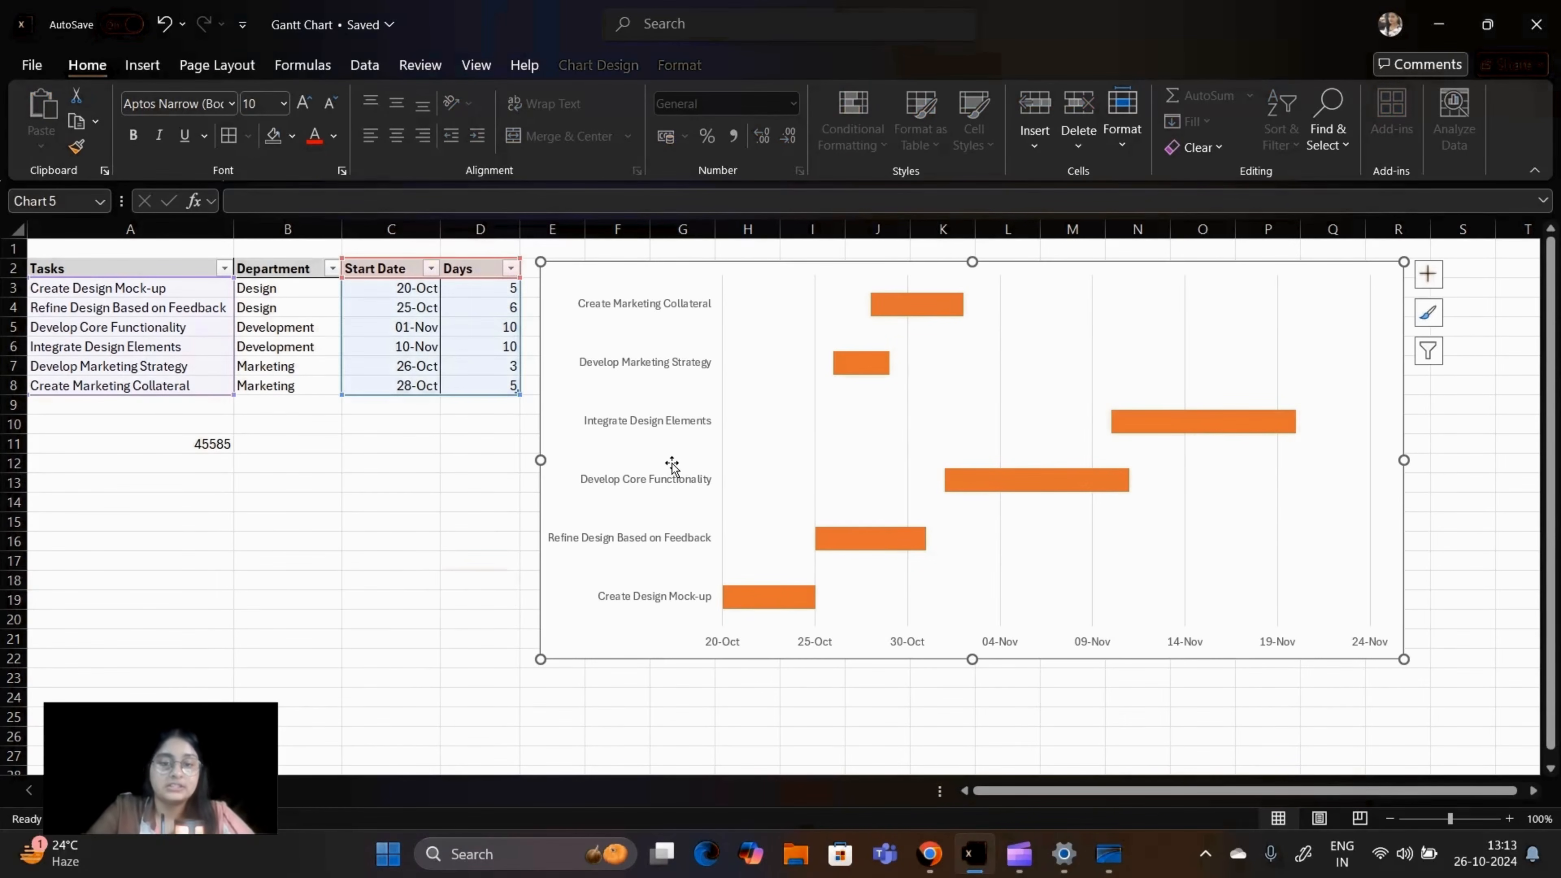
left_click(667, 403)
right_click(671, 337)
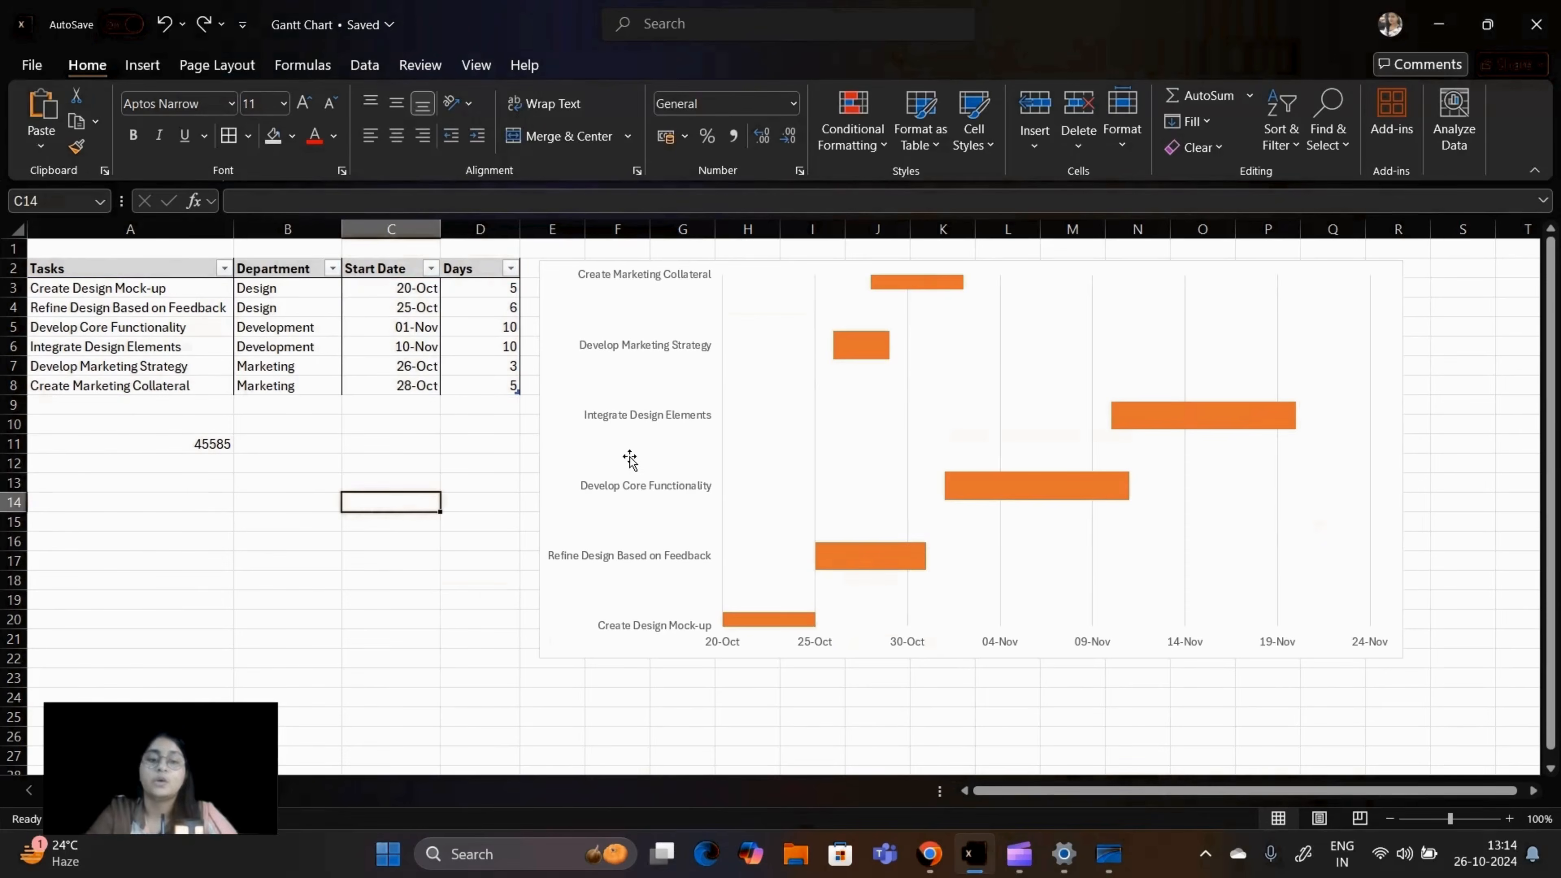
left_click(655, 409)
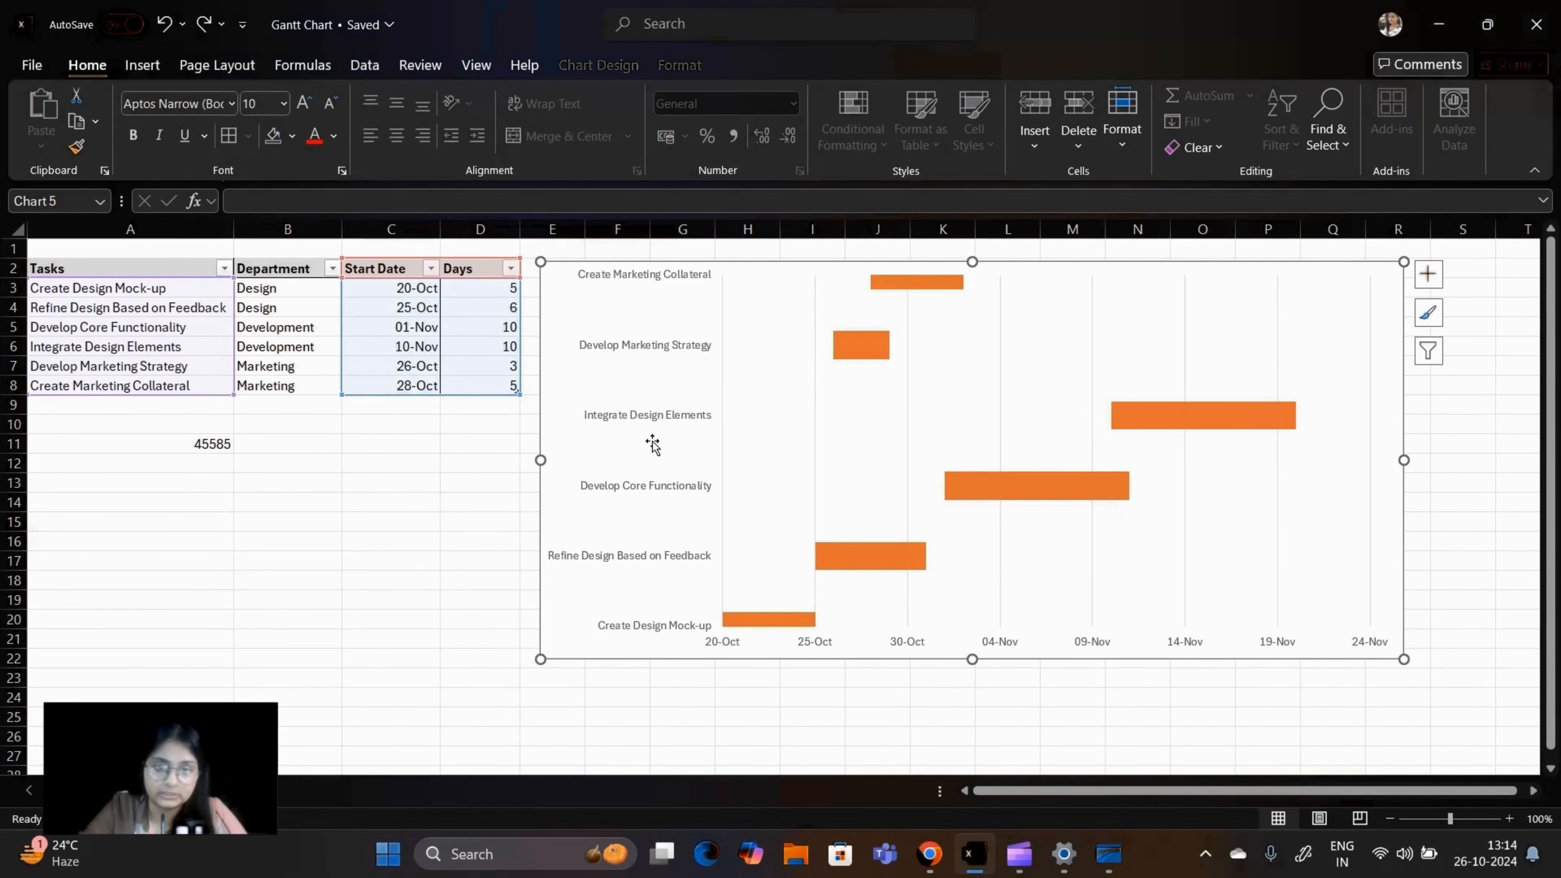
left_click(327, 505)
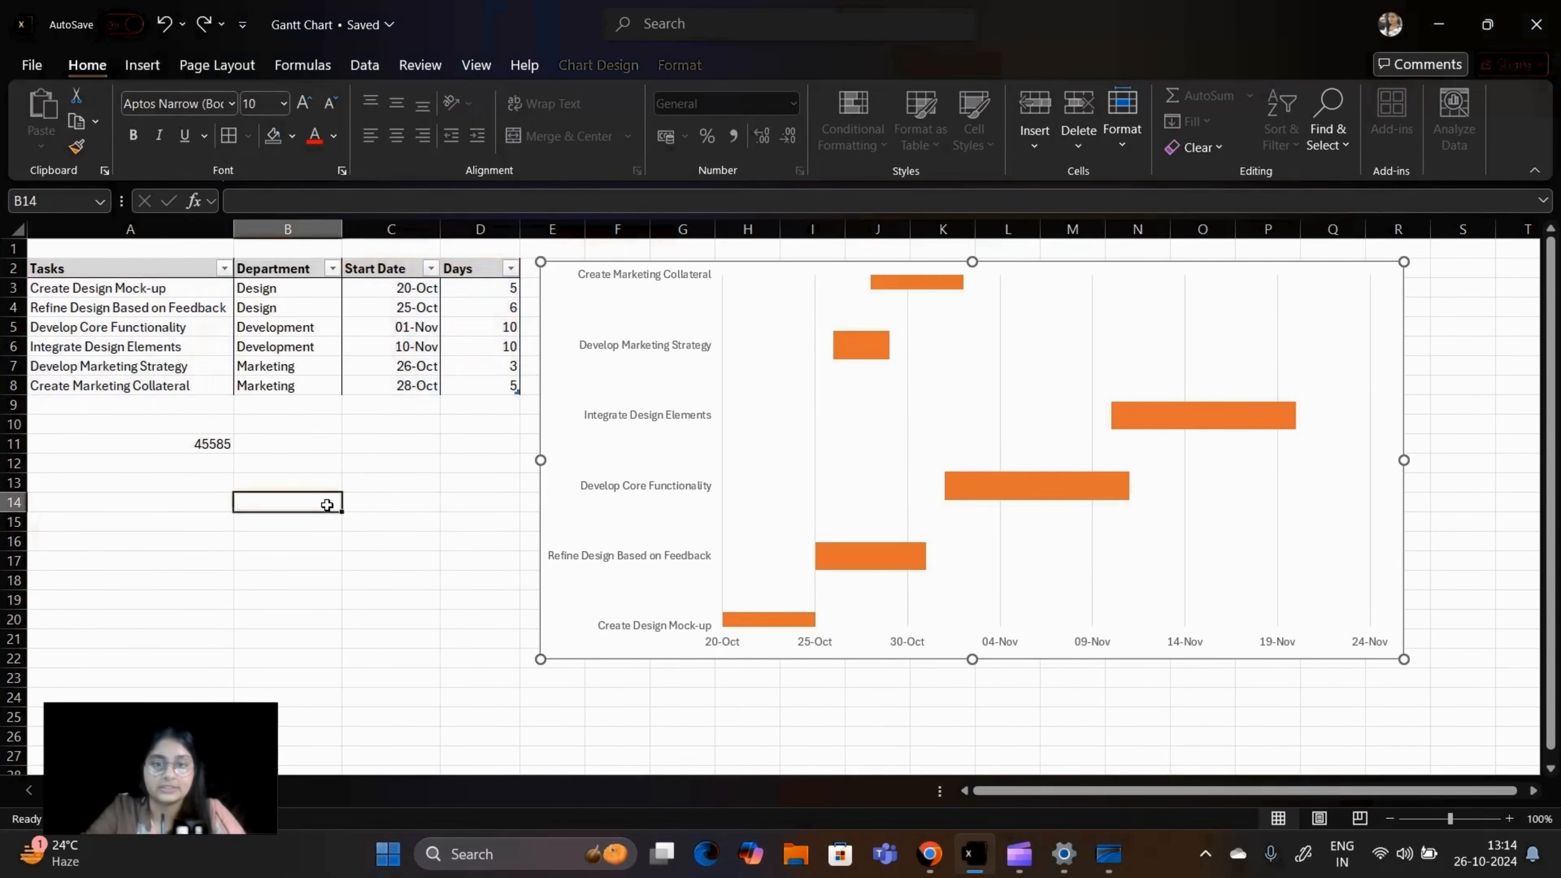
Step: Format the vertical task axis so that its categories are listed in reverse order
left_click(663, 376)
left_click(671, 345)
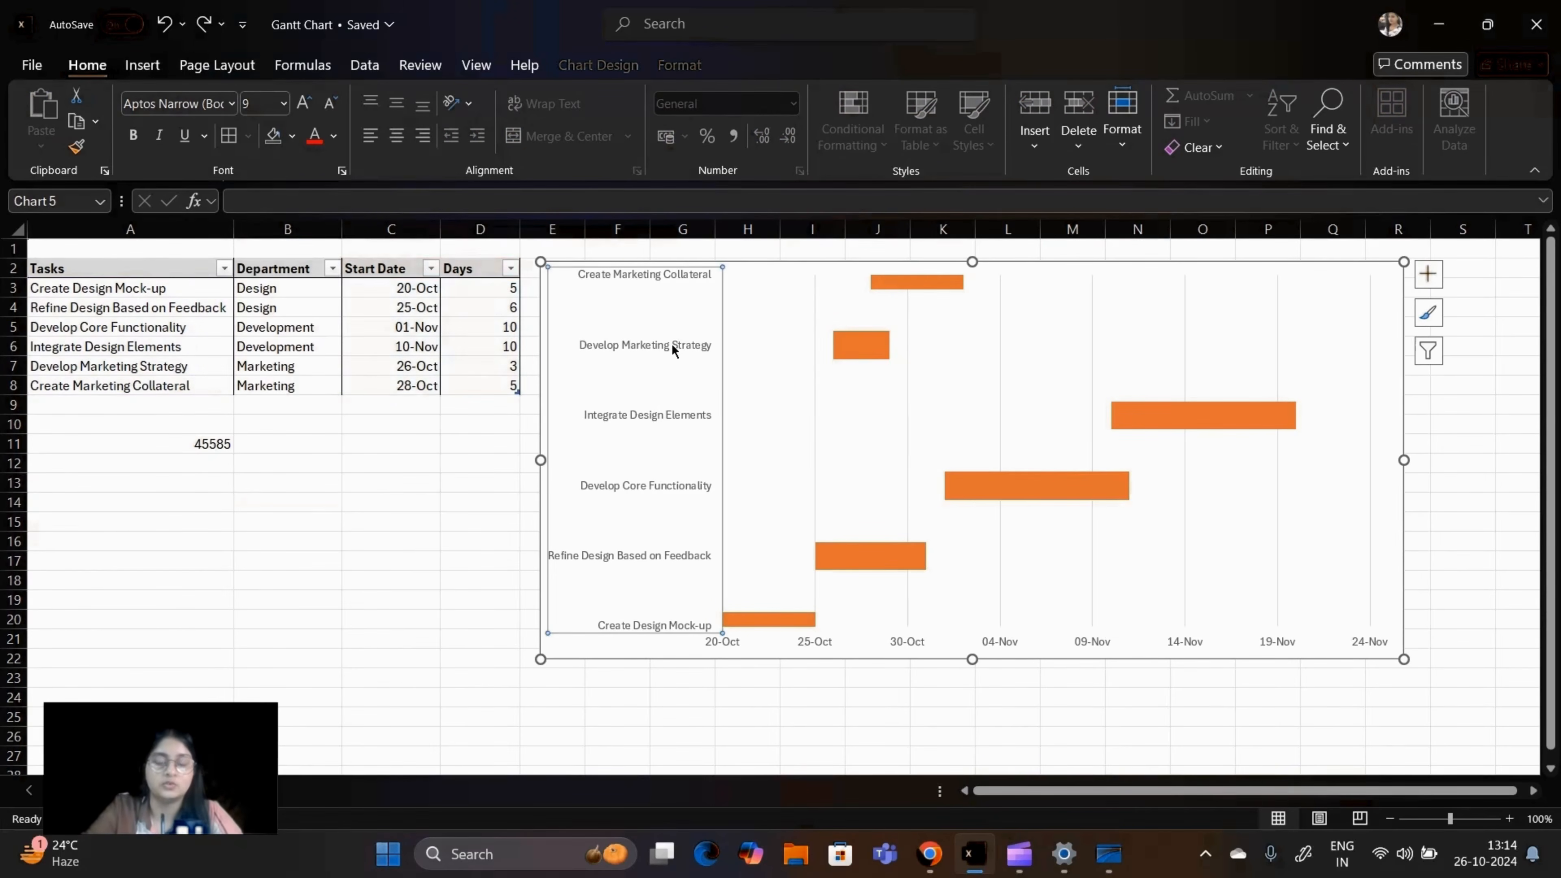
right_click(672, 343)
left_click(752, 628)
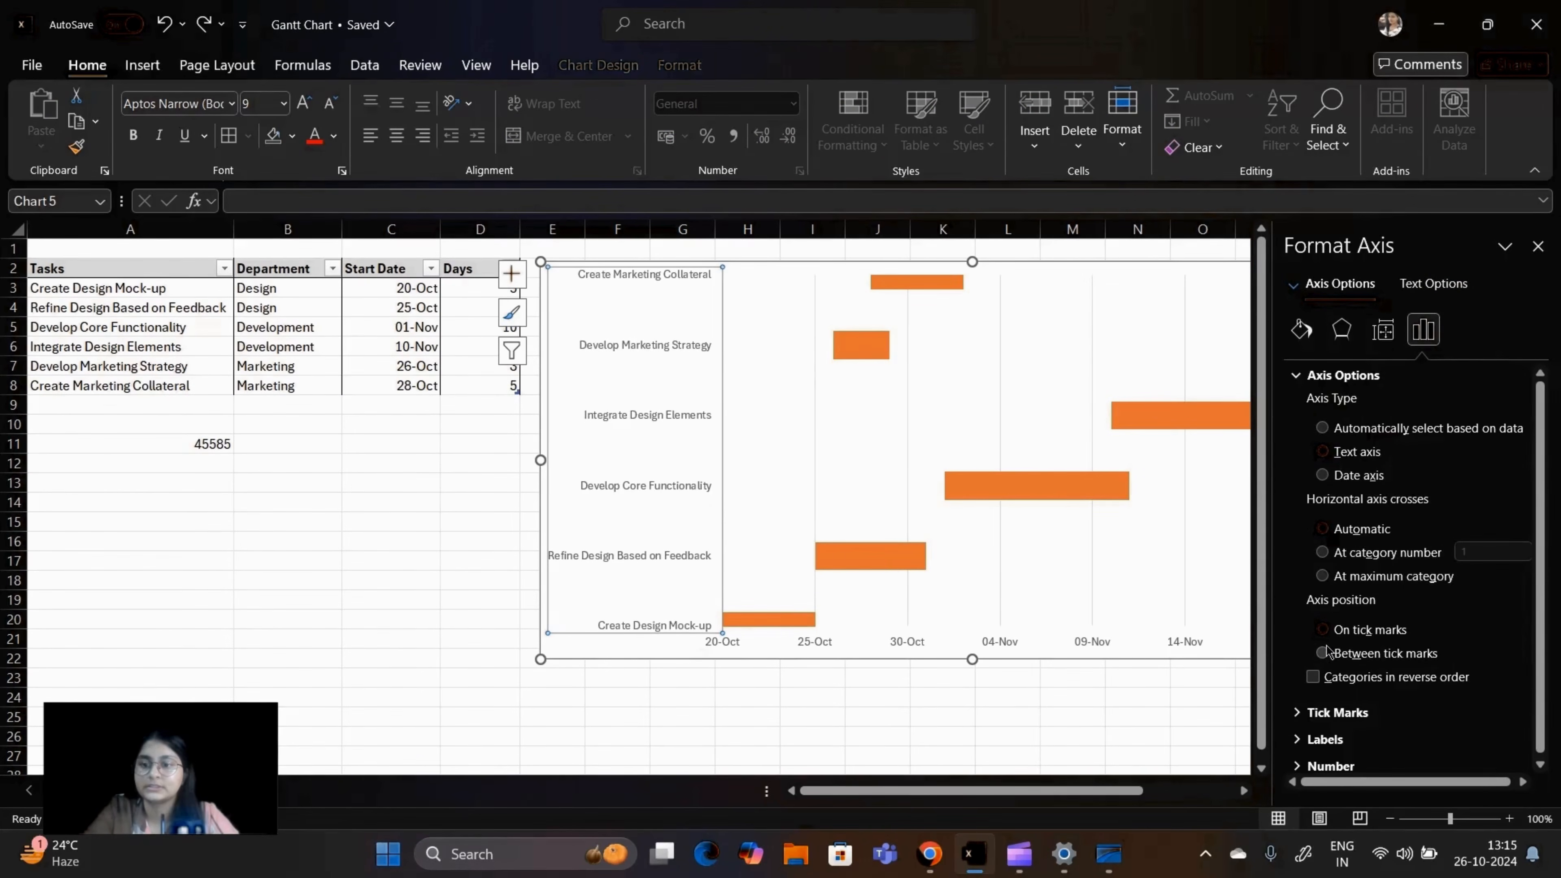
left_click(1313, 676)
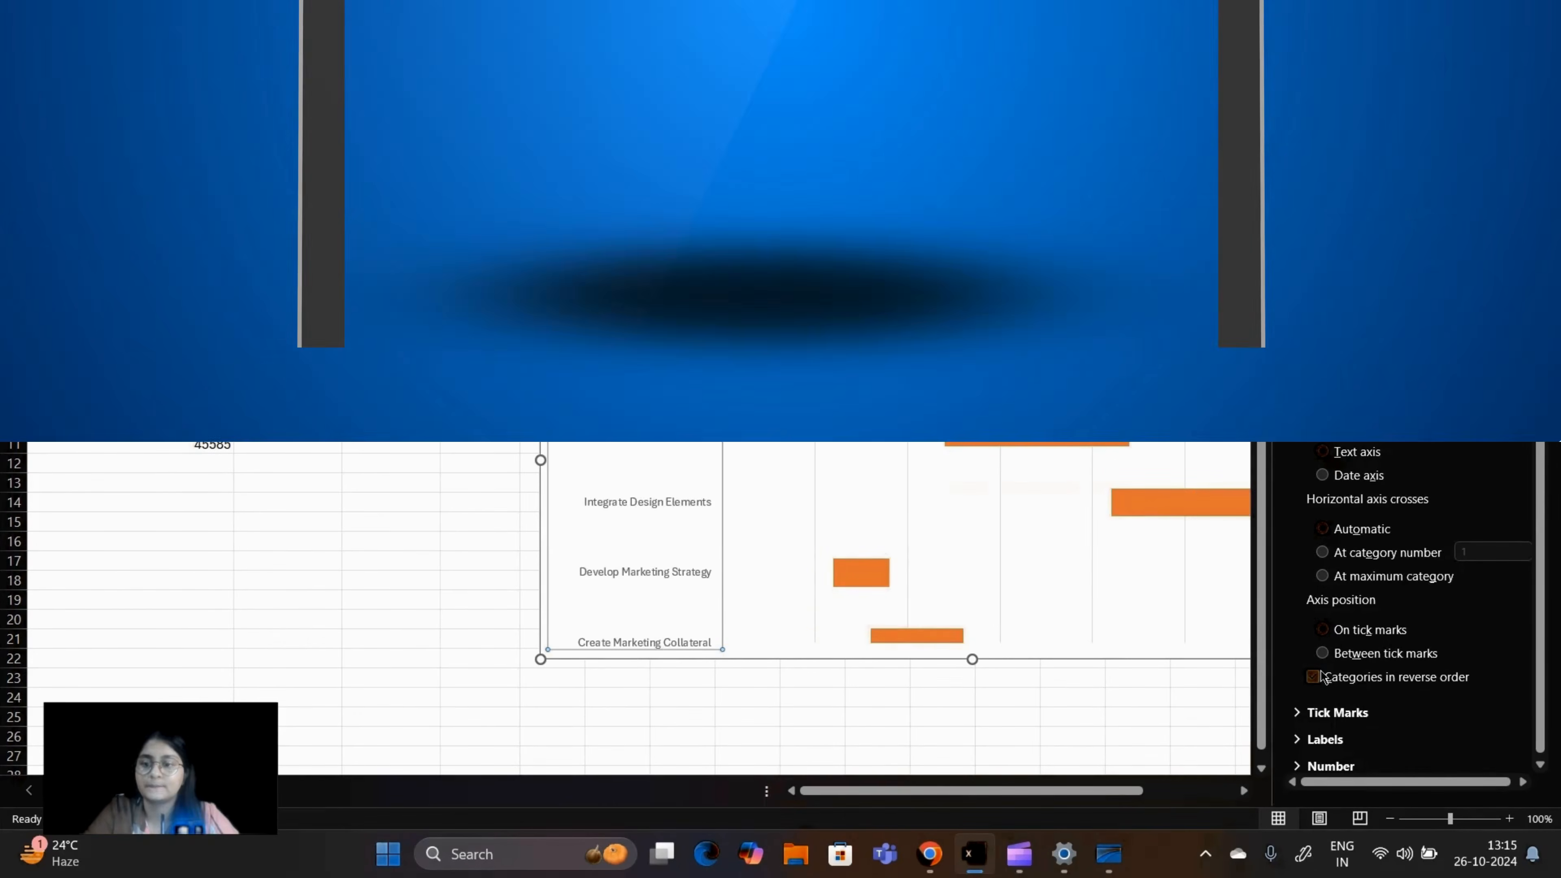